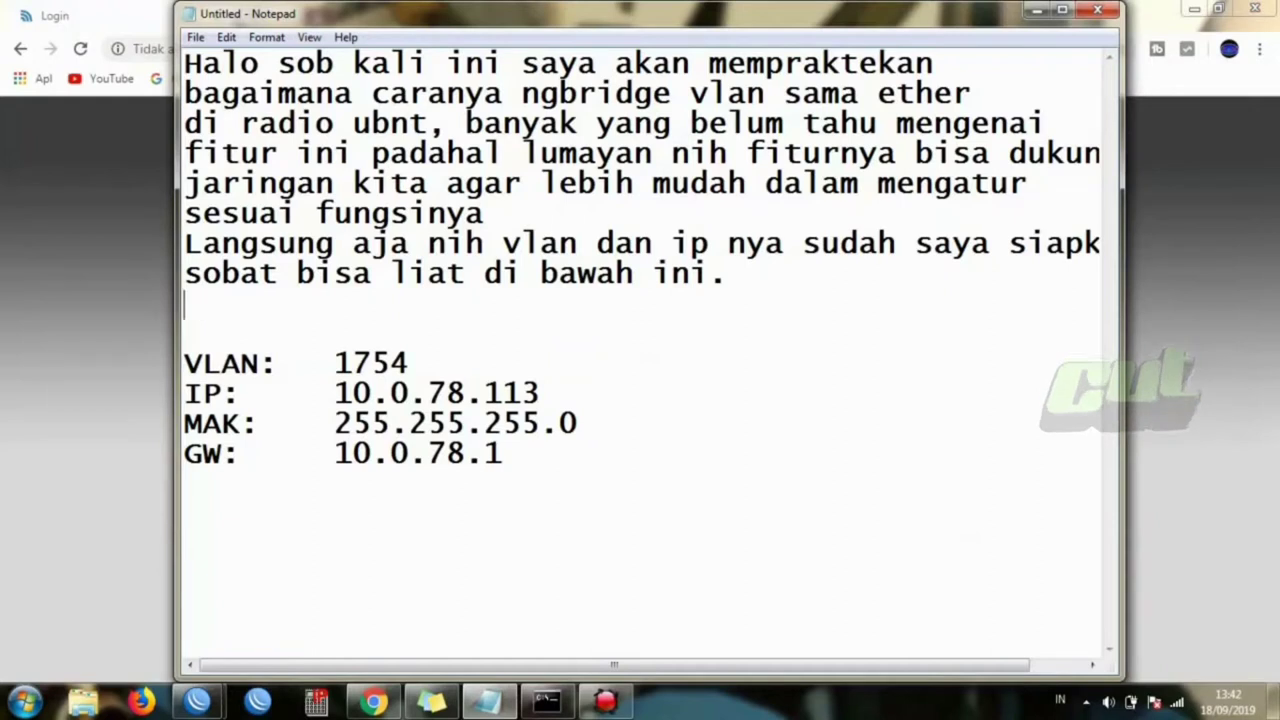
- Add lines noting the installed PowerBeam M5 radio, then begin 'ok kita langsung ke TK'
{"action": "type", "text": "ali "}
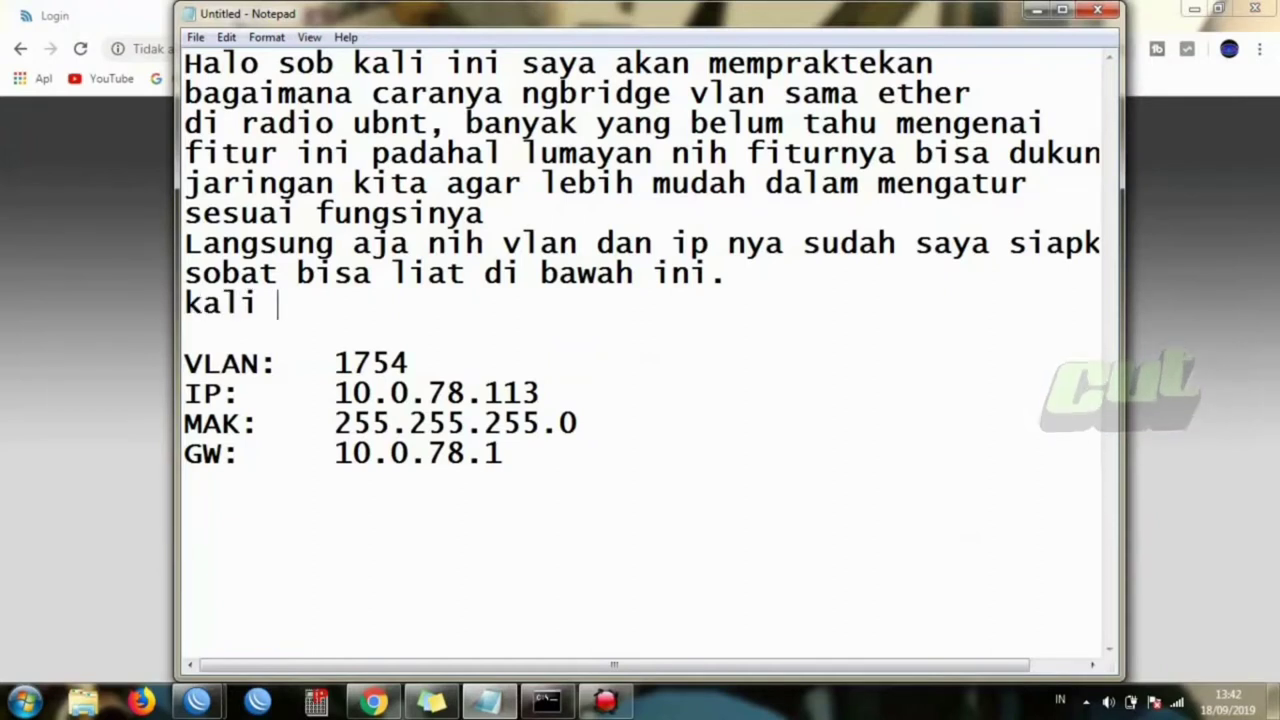
{"action": "type", "text": "ini saya "}
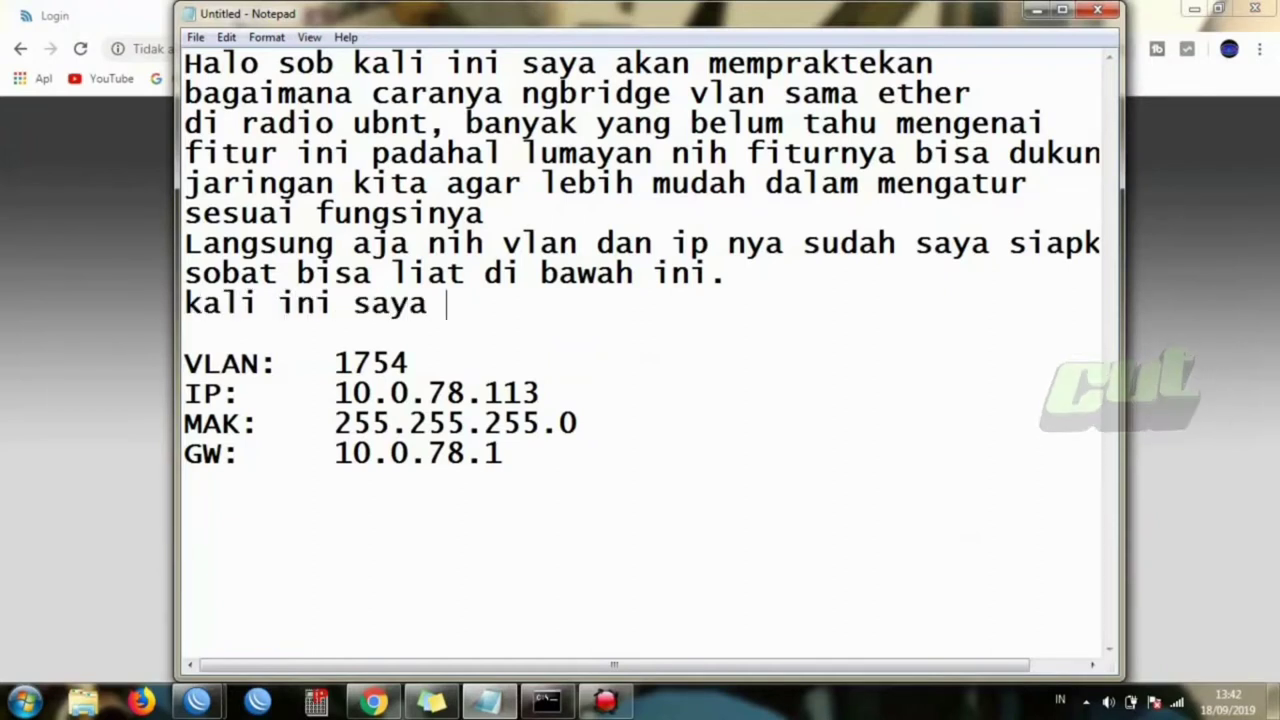
{"action": "type", "text": "menggun"}
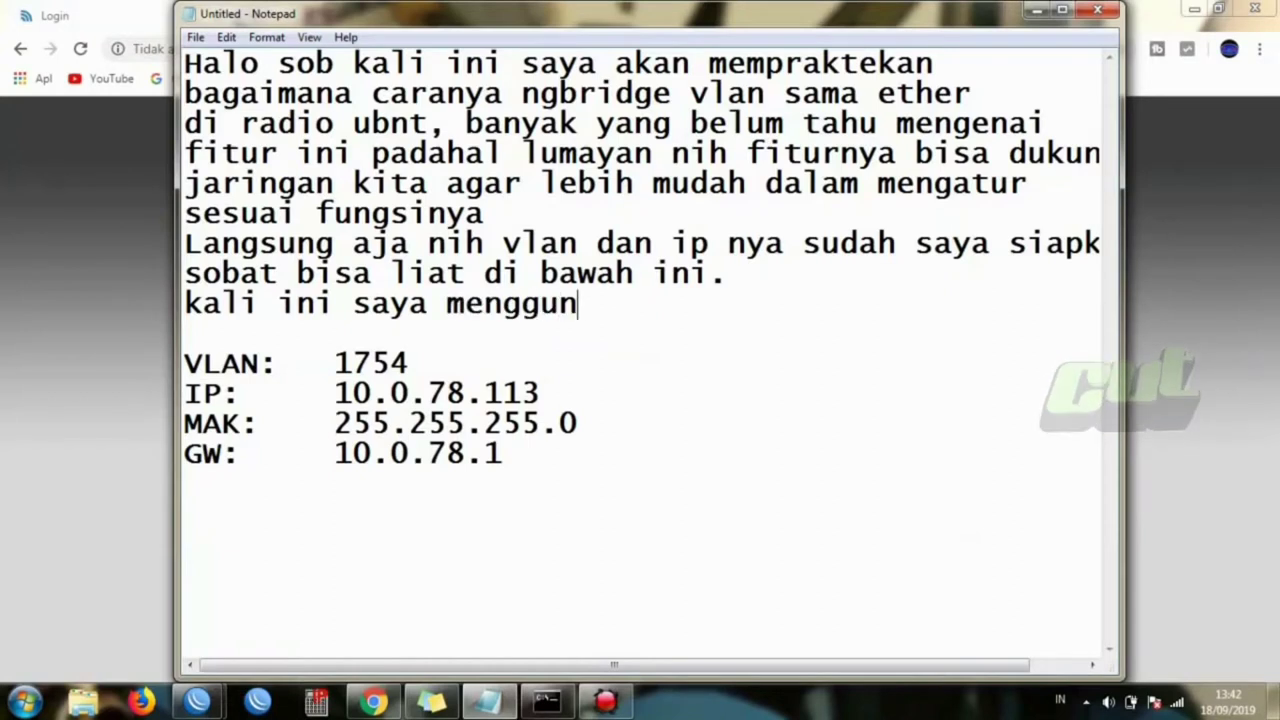
{"action": "type", "text": "akan radi"}
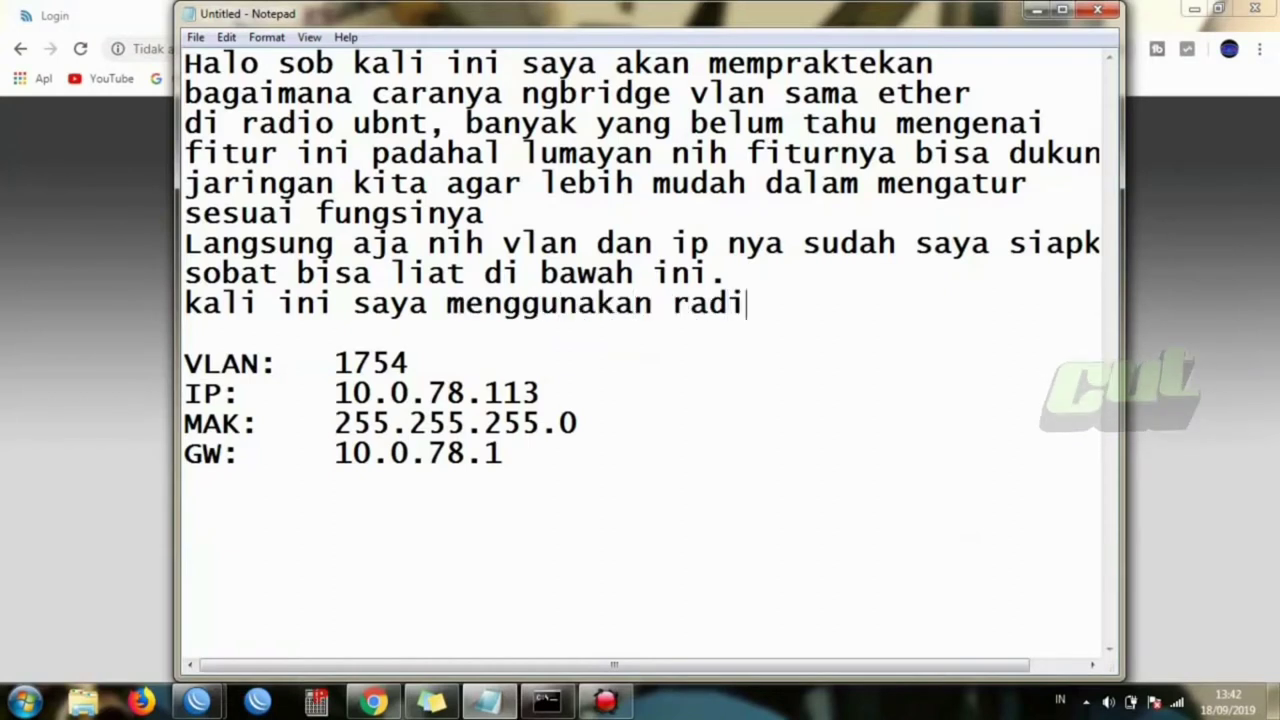
{"action": "type", "text": "p powe"}
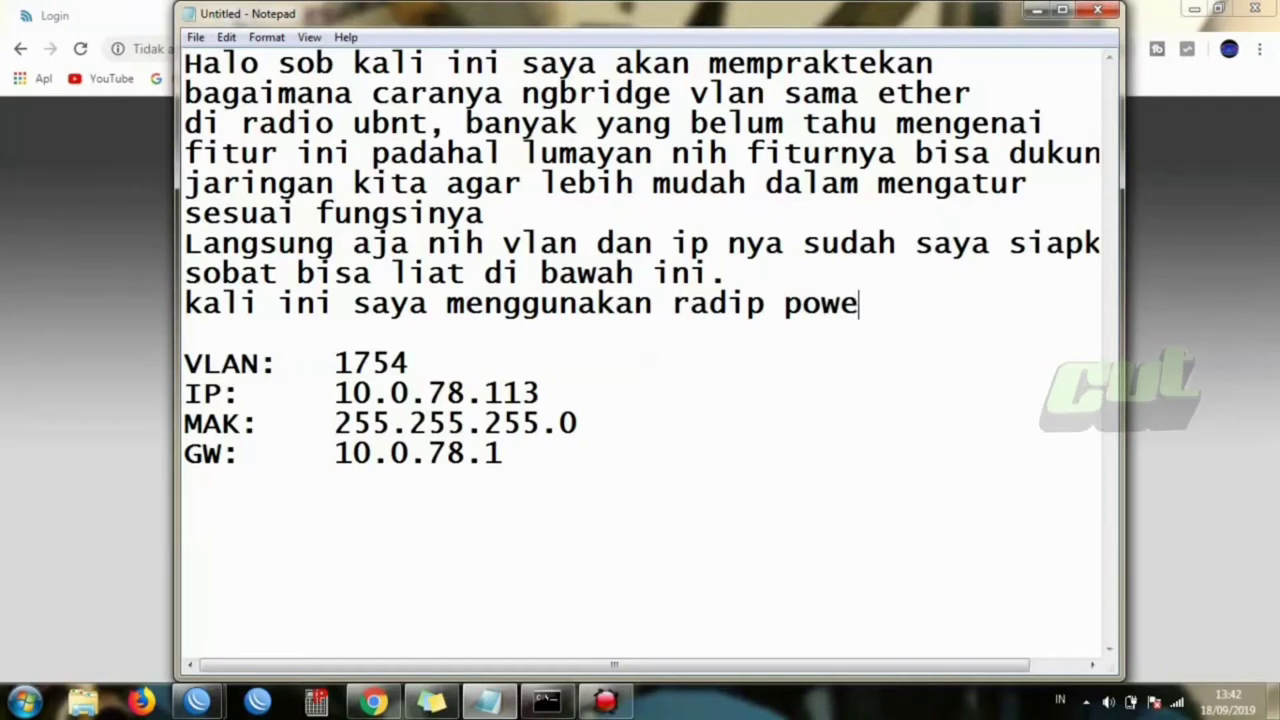
{"action": "type", "text": "rbeam"}
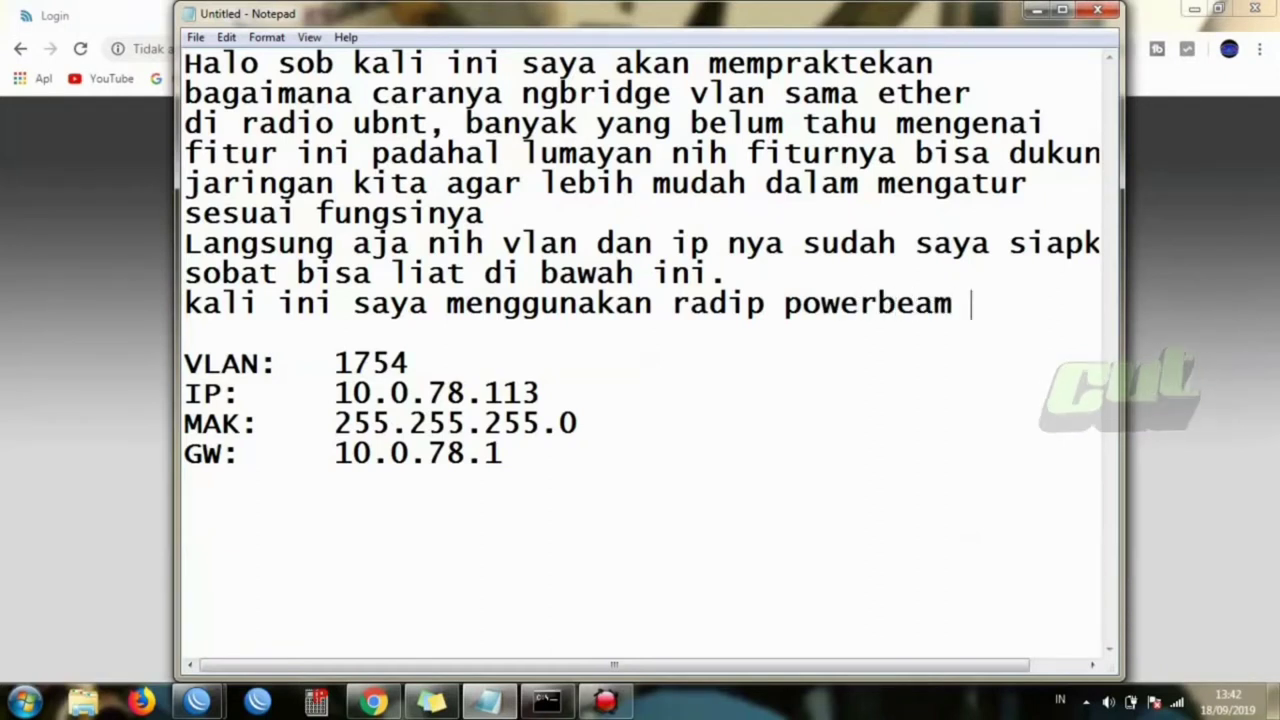
{"action": "type", "text": " m5 yang suda"}
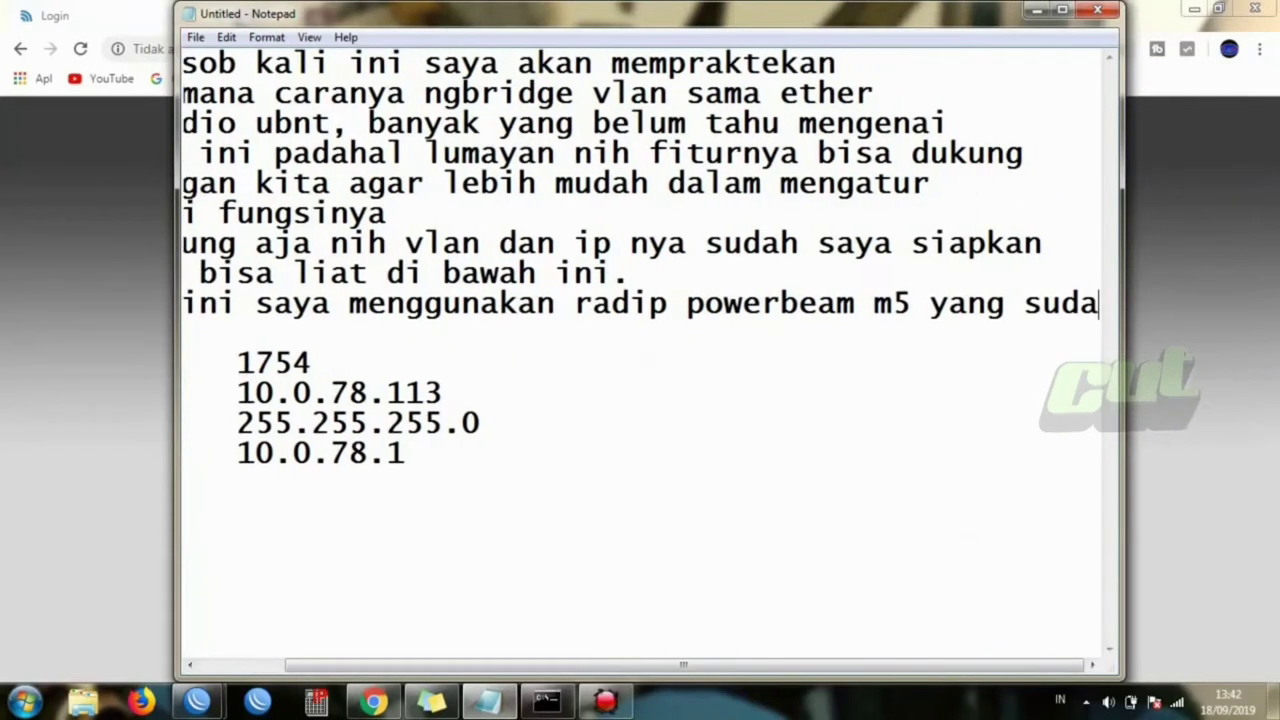
{"action": "type", "text": "h"}
{"action": "key", "text": "Return"}
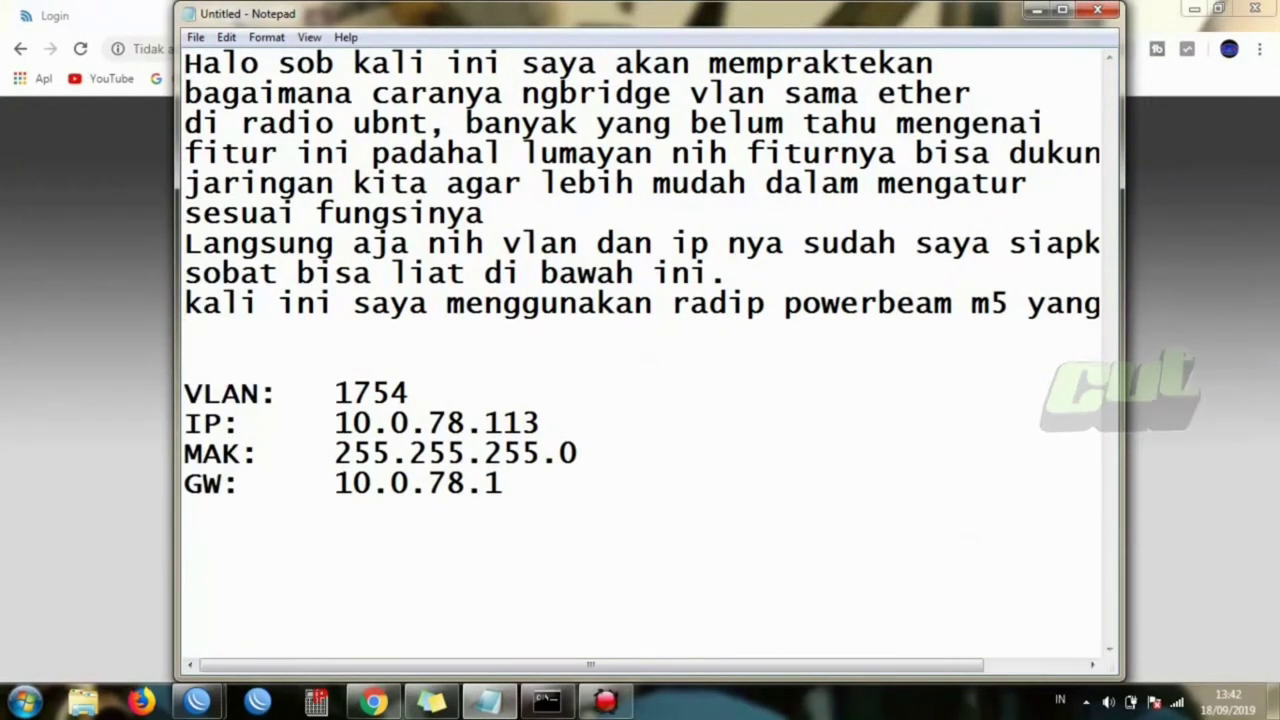
{"action": "type", "text": "terpasang"}
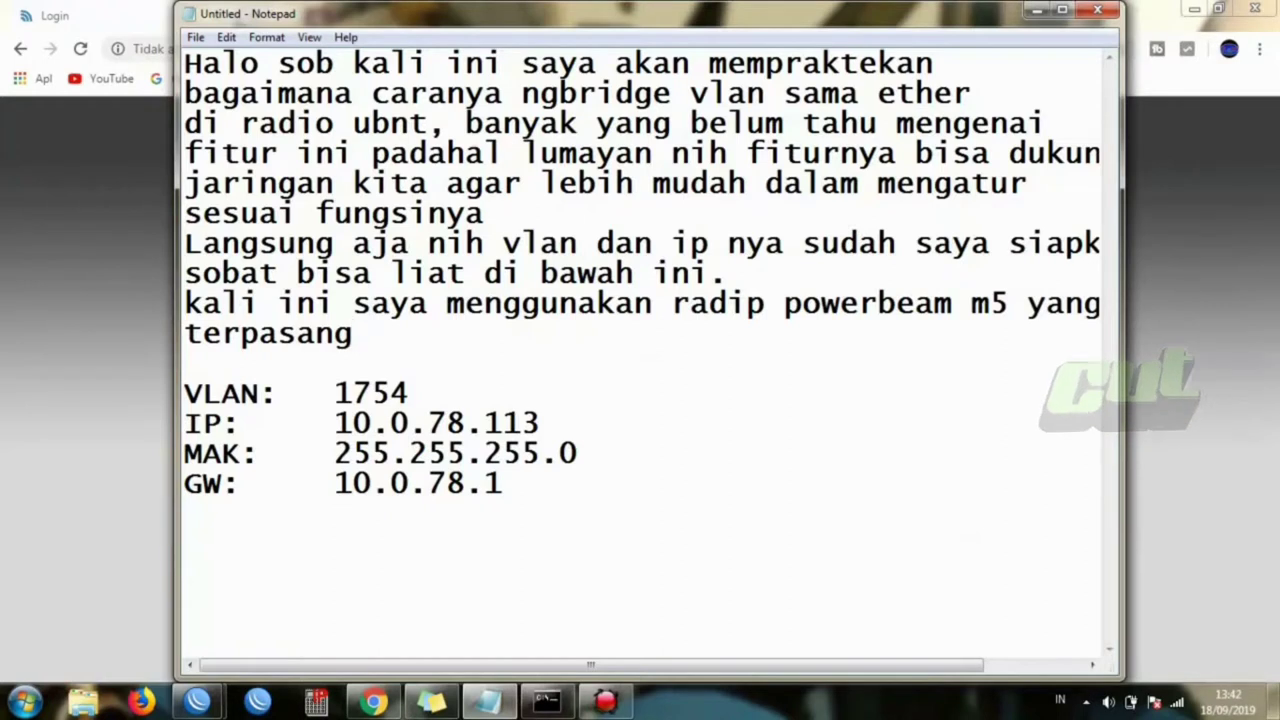
{"action": "type", "text": " di ."}
{"action": "key", "text": "Return"}
{"action": "type", "text": "ok"}
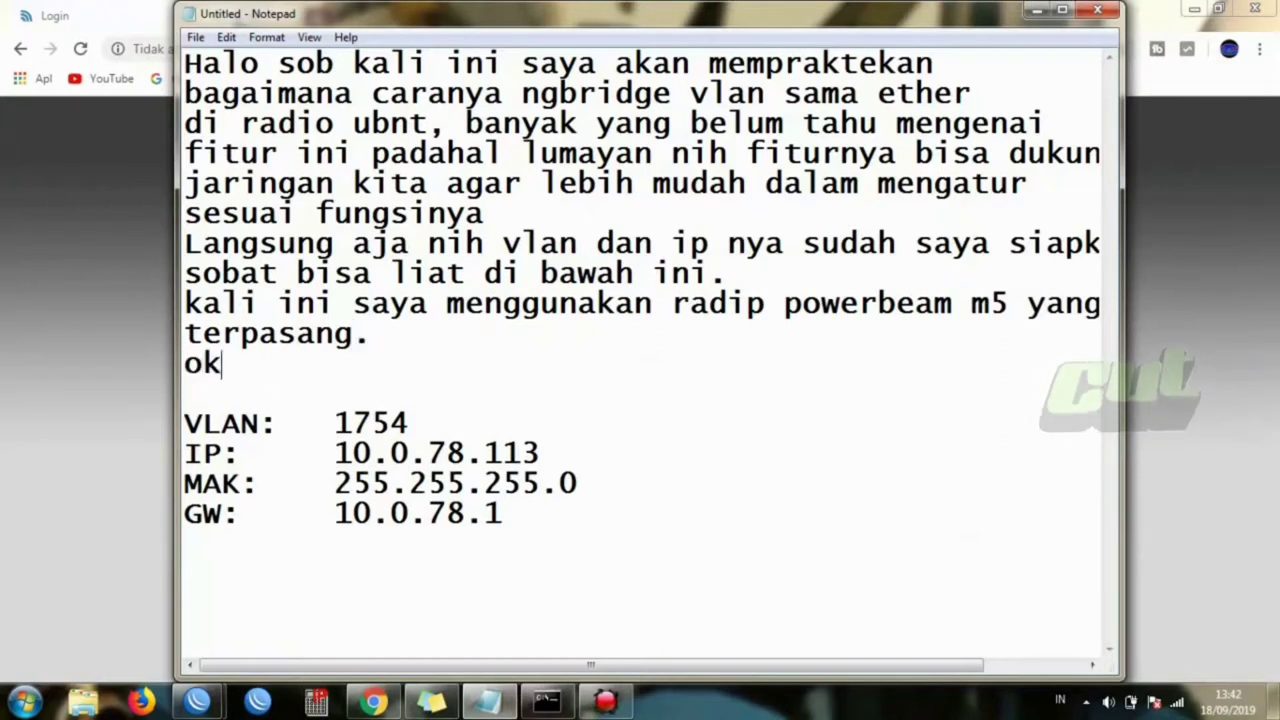
{"action": "type", "text": " kita la"}
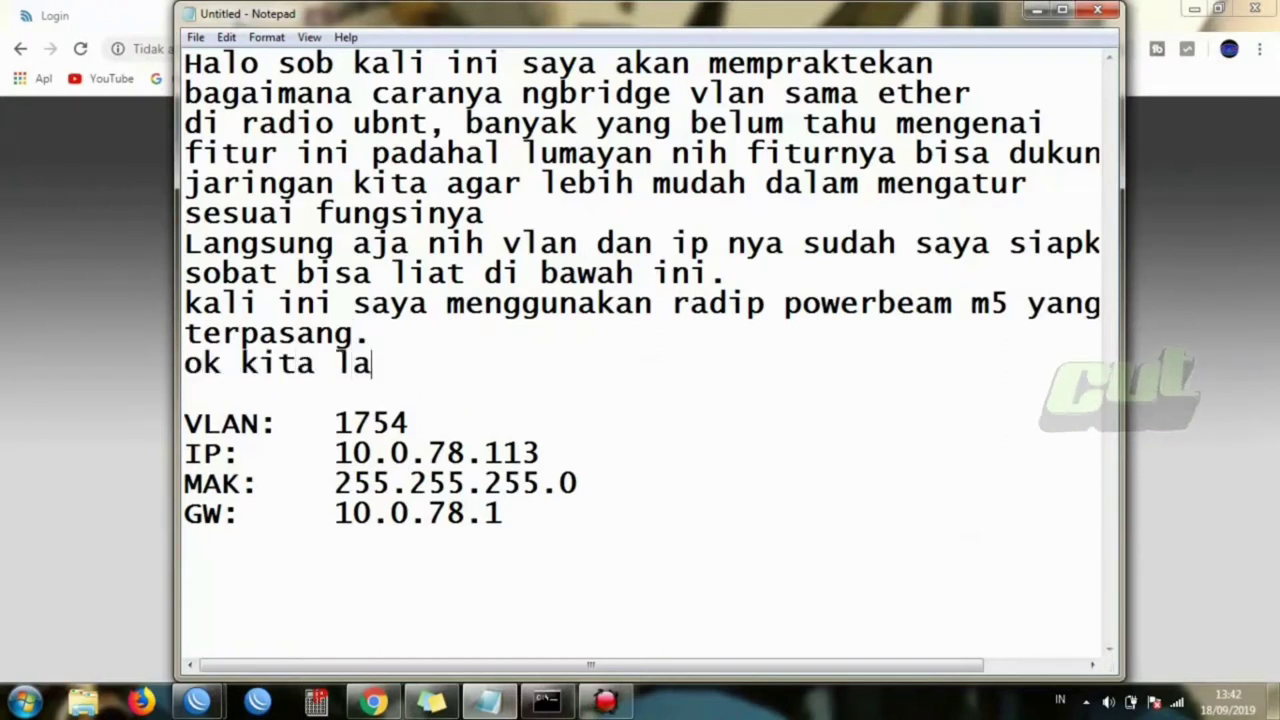
{"action": "type", "text": "ngsung"}
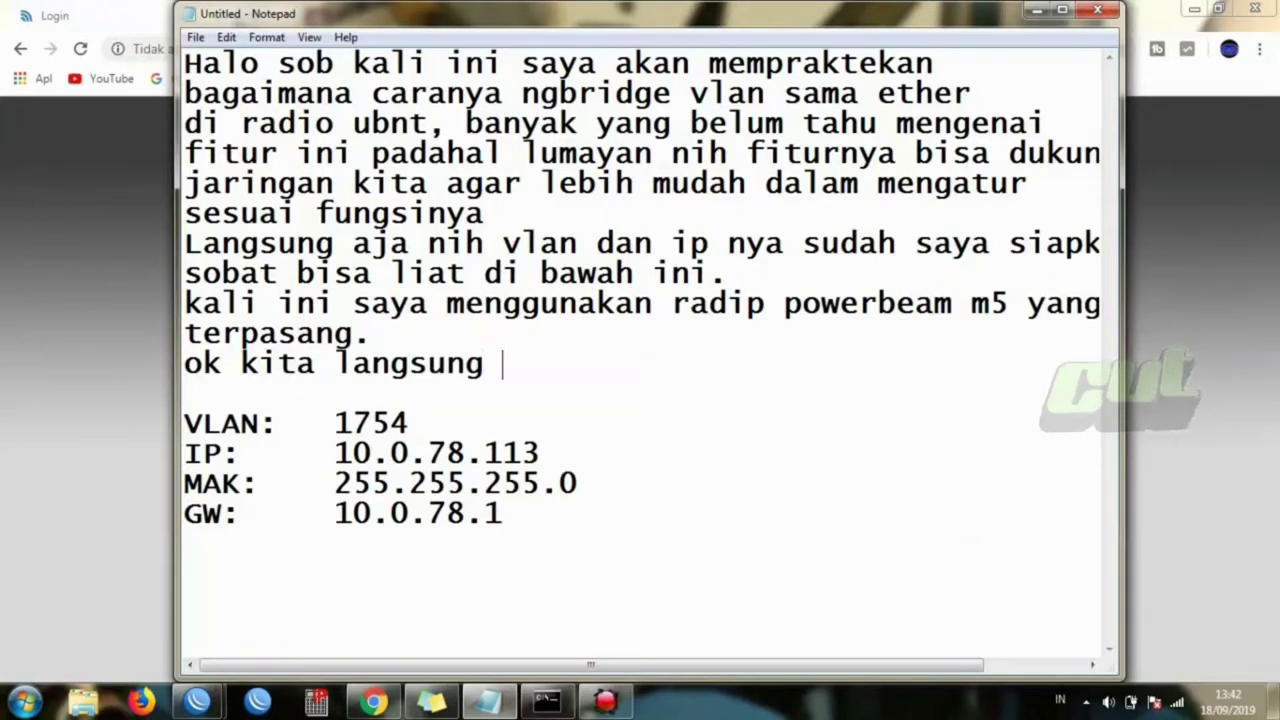
{"action": "type", "text": " ke TKP"}
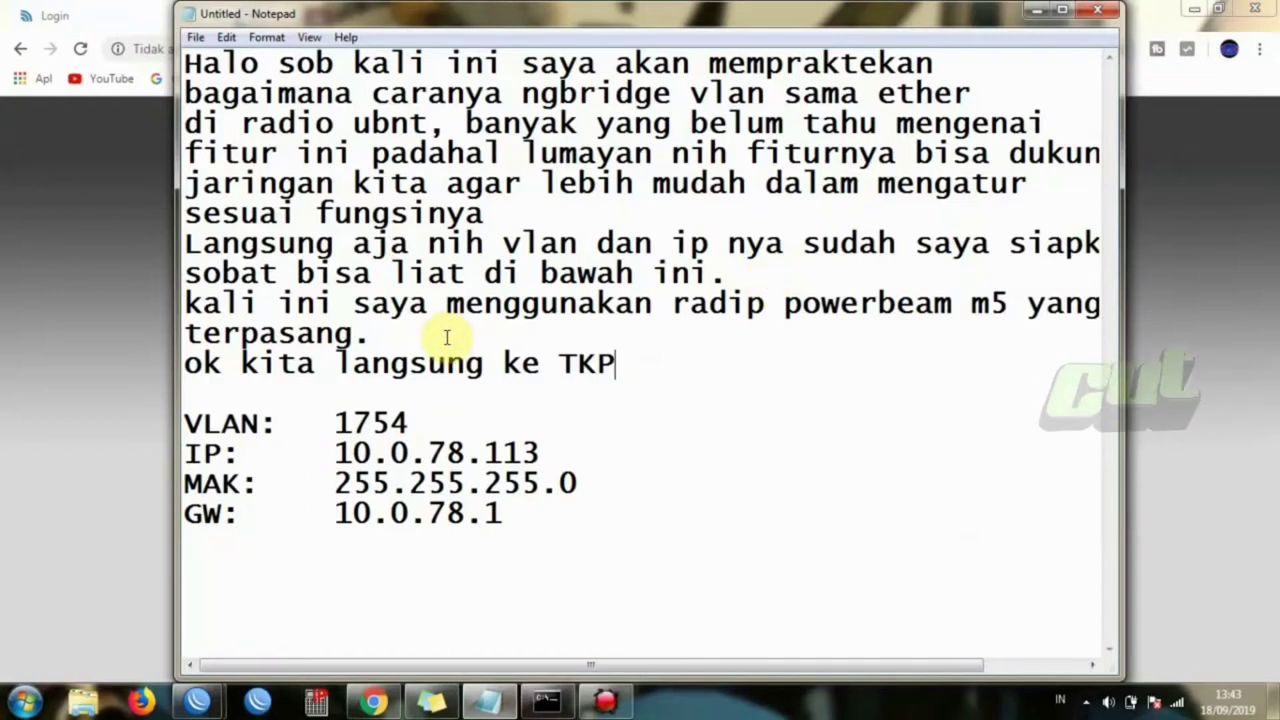
- Reload the airOS page at 10.0.78.113 and sign in with the device user name and password
{"action": "left_click", "coordinate": [7, 322]}
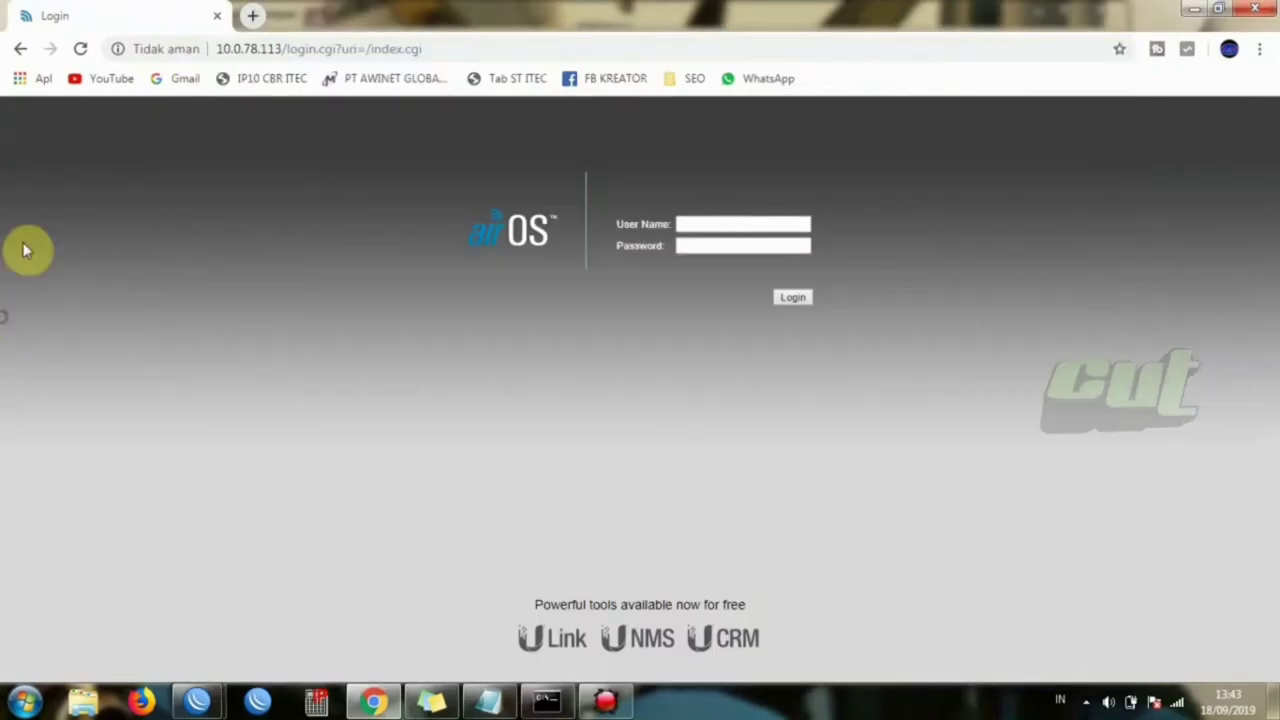
{"action": "left_click", "coordinate": [81, 50]}
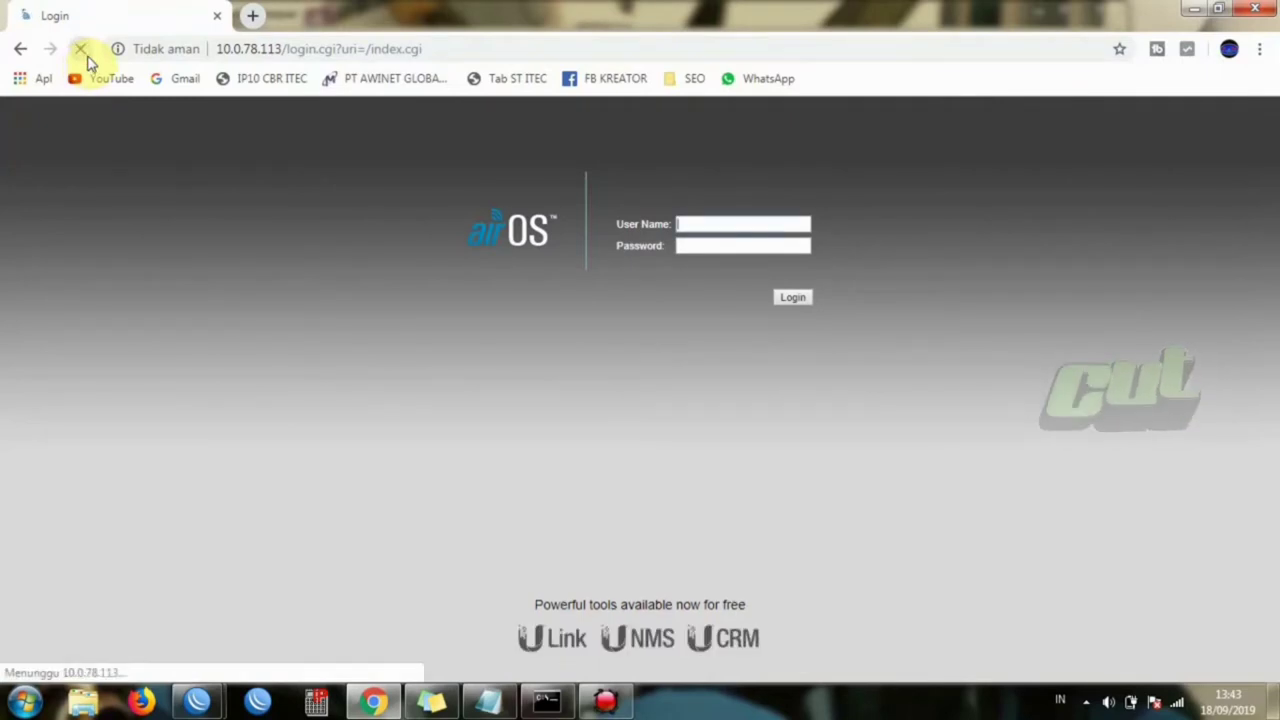
{"action": "left_click", "coordinate": [707, 222]}
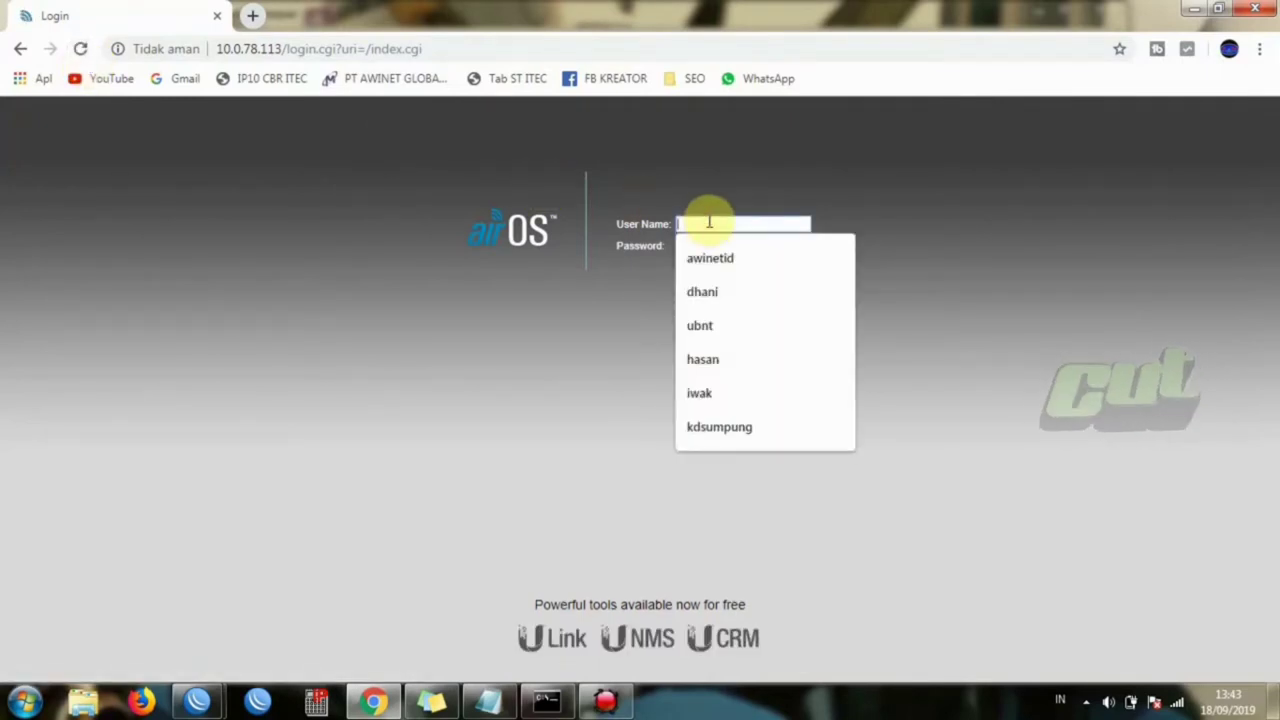
{"action": "type", "text": "ubnt"}
{"action": "key", "text": "Tab"}
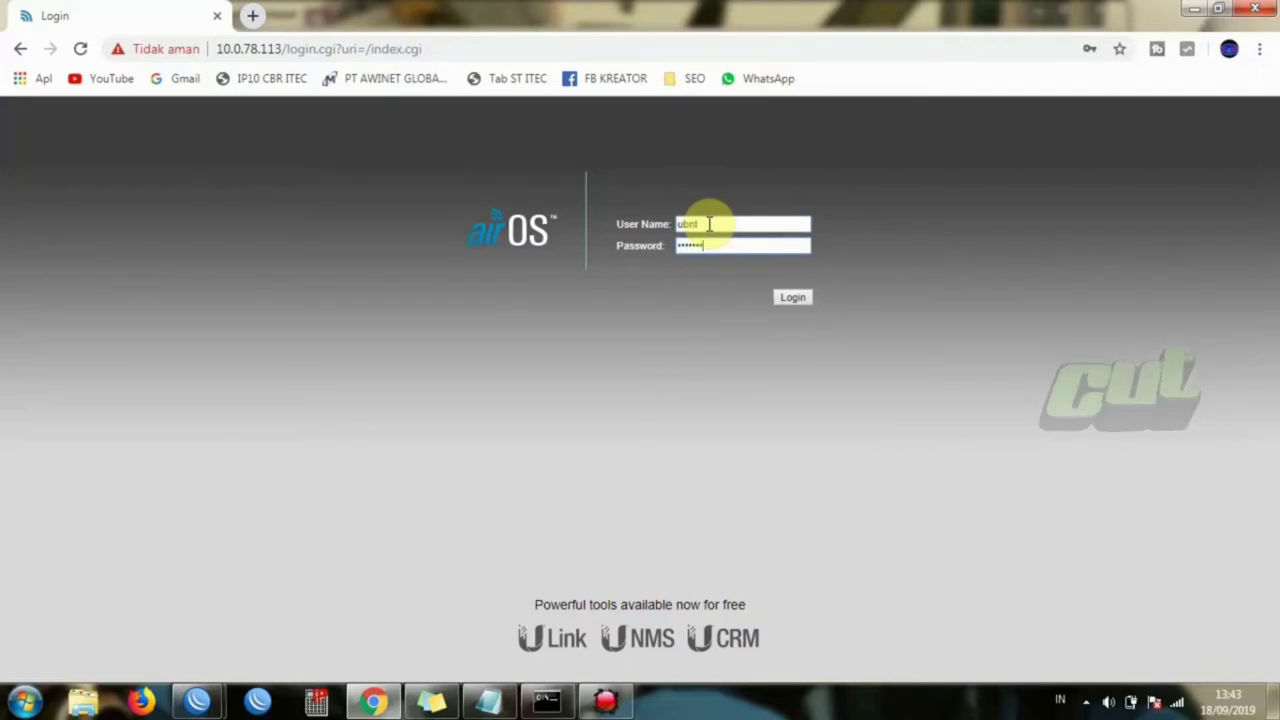
{"action": "key", "text": "Return"}
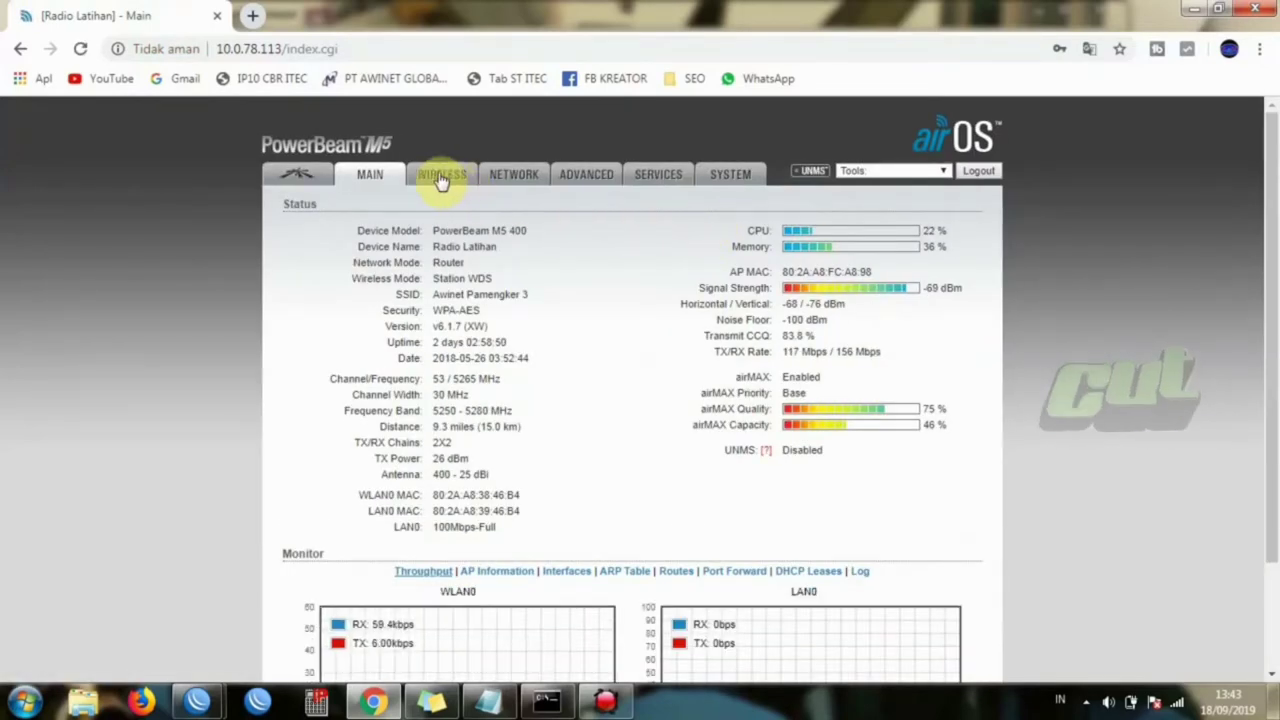
- Open the Network settings and keep Network Mode set to Router
{"action": "left_click", "coordinate": [508, 176]}
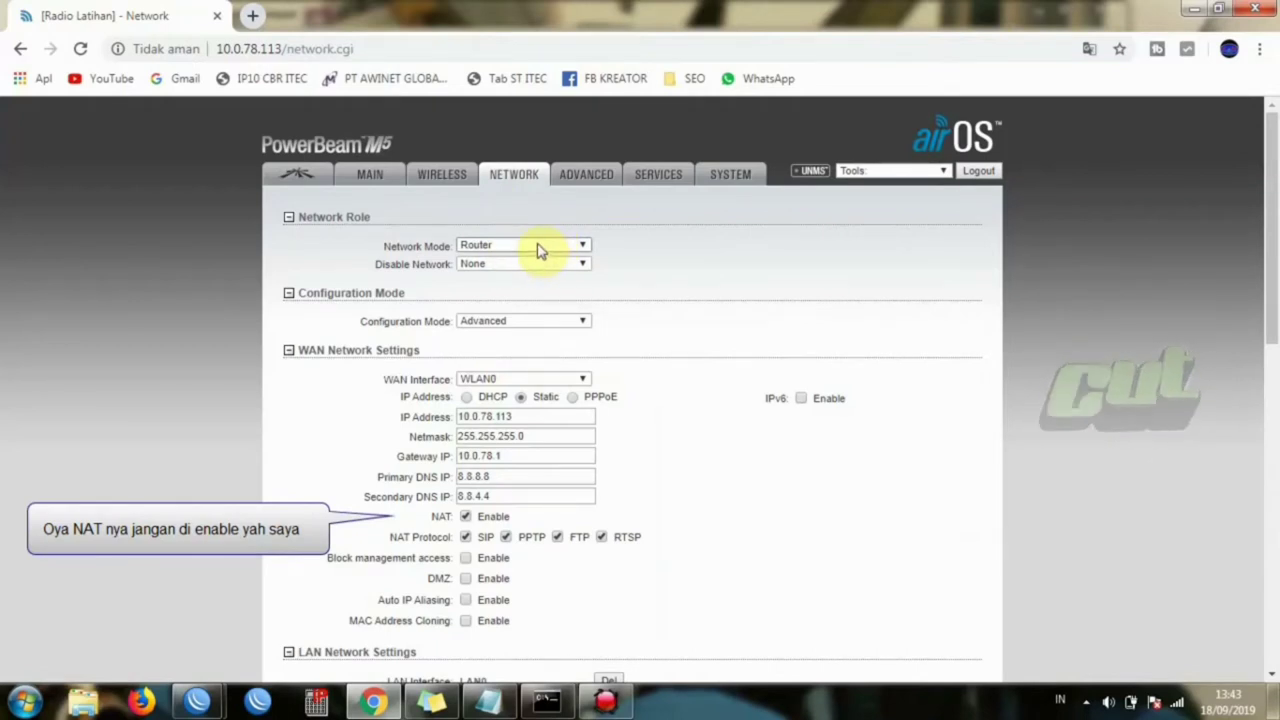
{"action": "left_click", "coordinate": [533, 250]}
{"action": "left_click", "coordinate": [522, 272]}
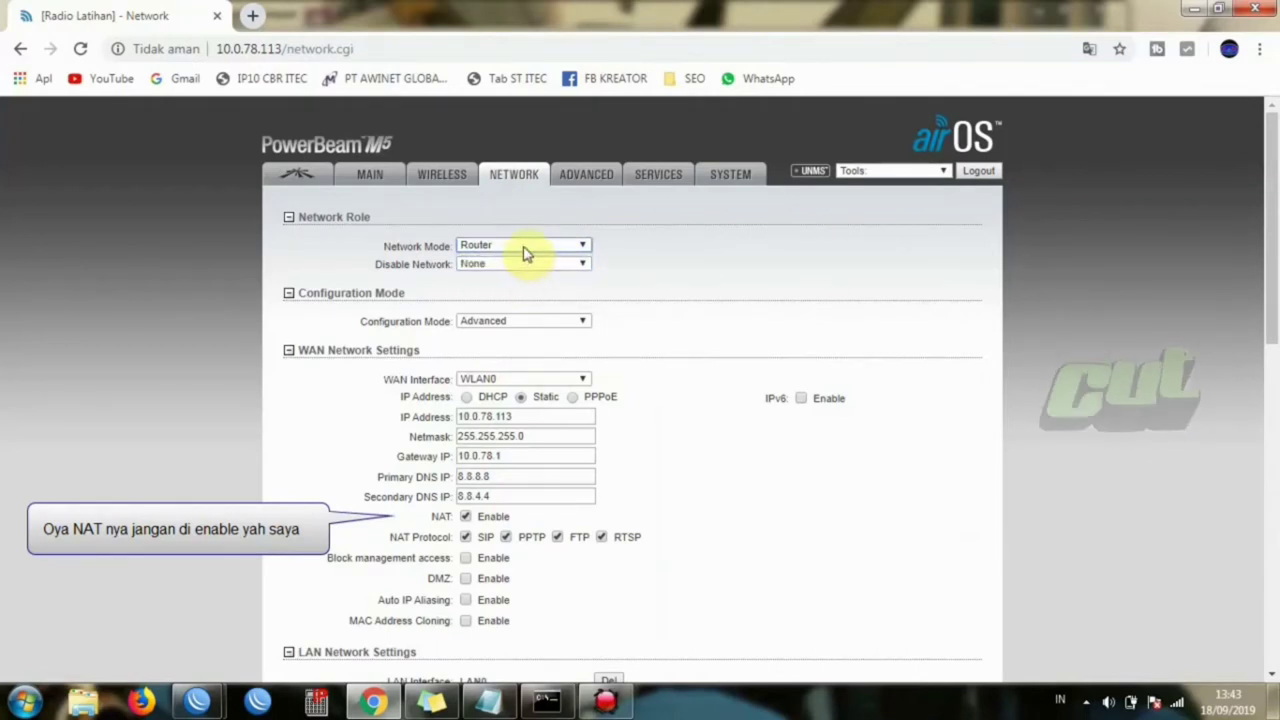
{"action": "left_click", "coordinate": [525, 251]}
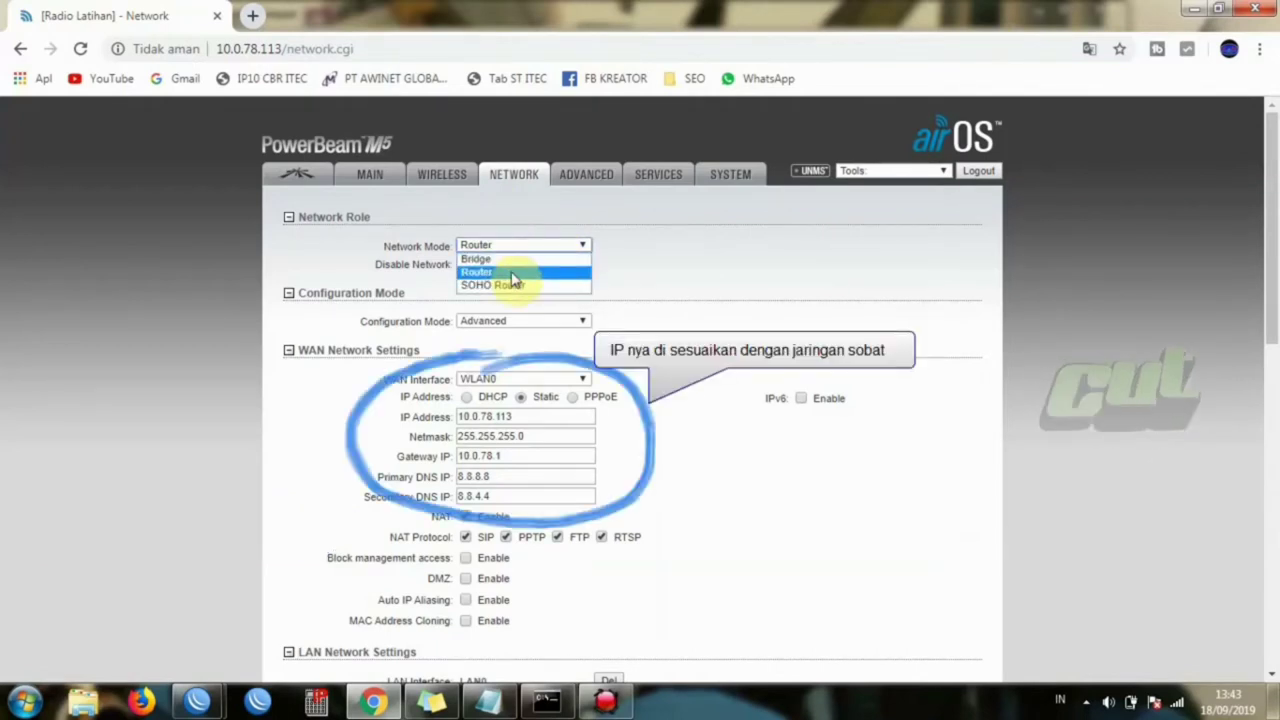
{"action": "left_click", "coordinate": [509, 273]}
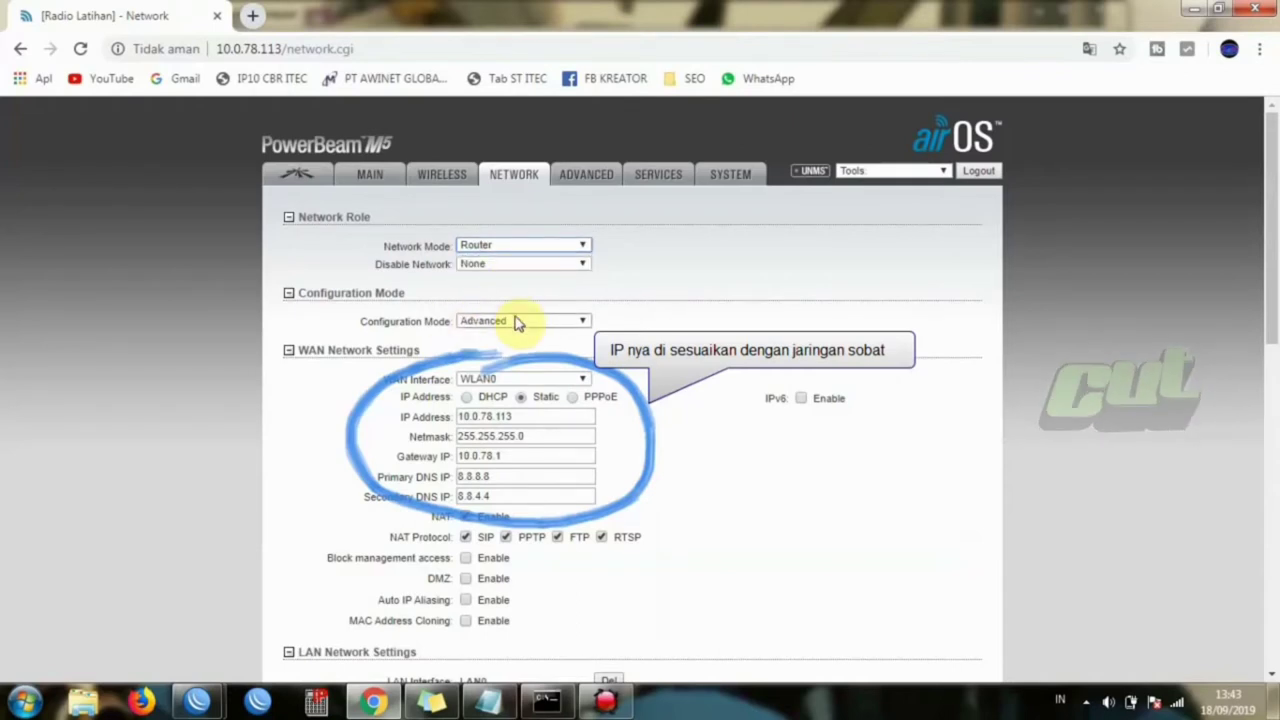
- Toggle Configuration Mode to Simple and back, leaving it on Advanced
{"action": "left_click", "coordinate": [530, 320]}
{"action": "left_click", "coordinate": [526, 336]}
{"action": "left_click", "coordinate": [526, 324]}
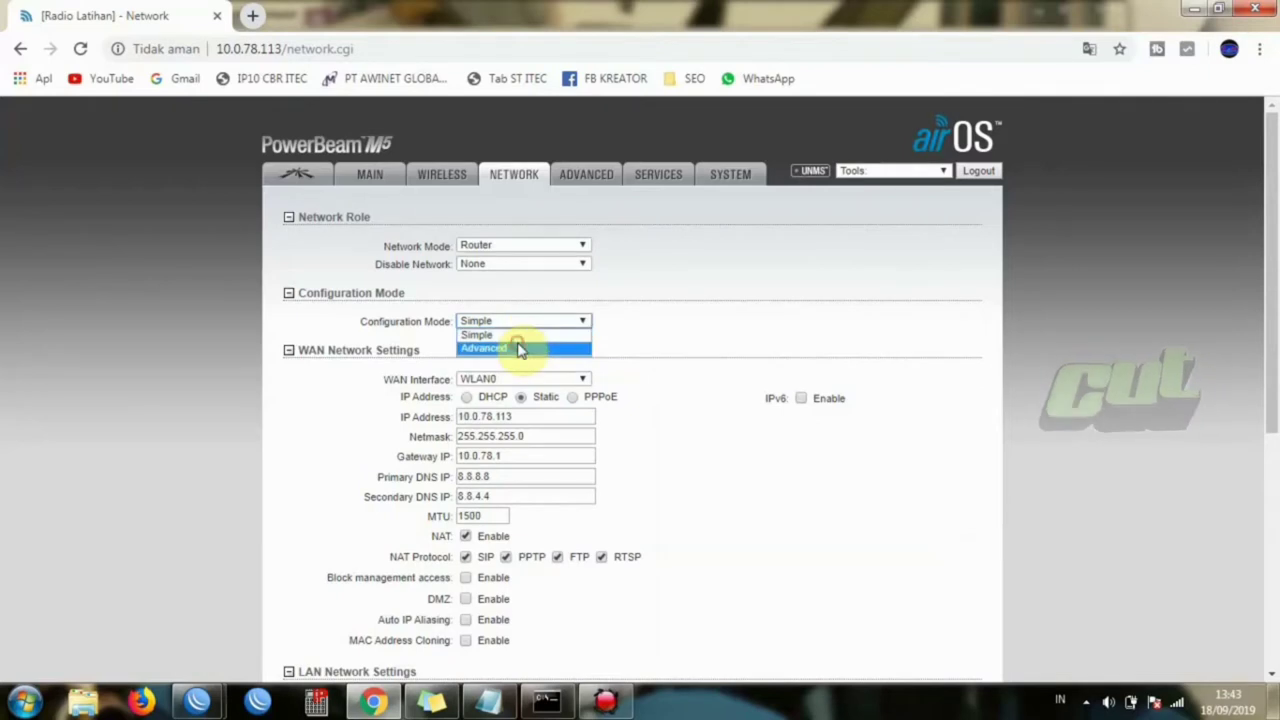
{"action": "left_click", "coordinate": [518, 348]}
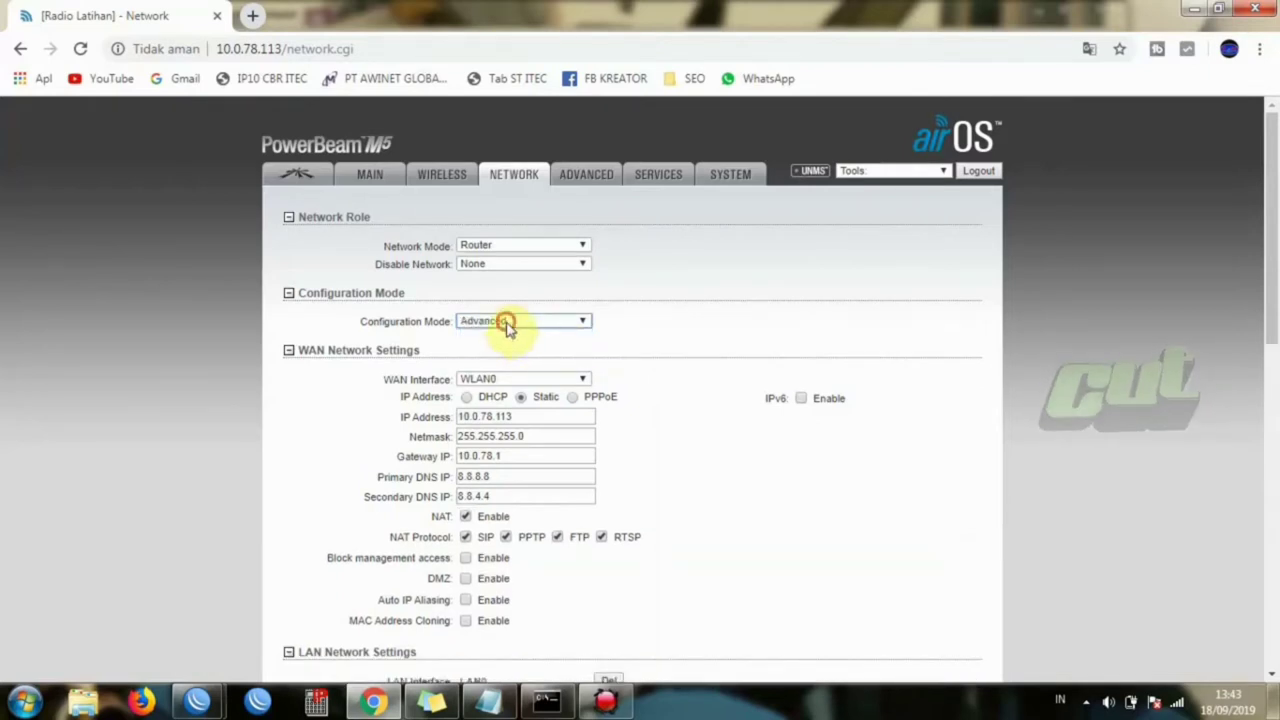
{"action": "left_click", "coordinate": [509, 324]}
{"action": "left_click", "coordinate": [513, 348]}
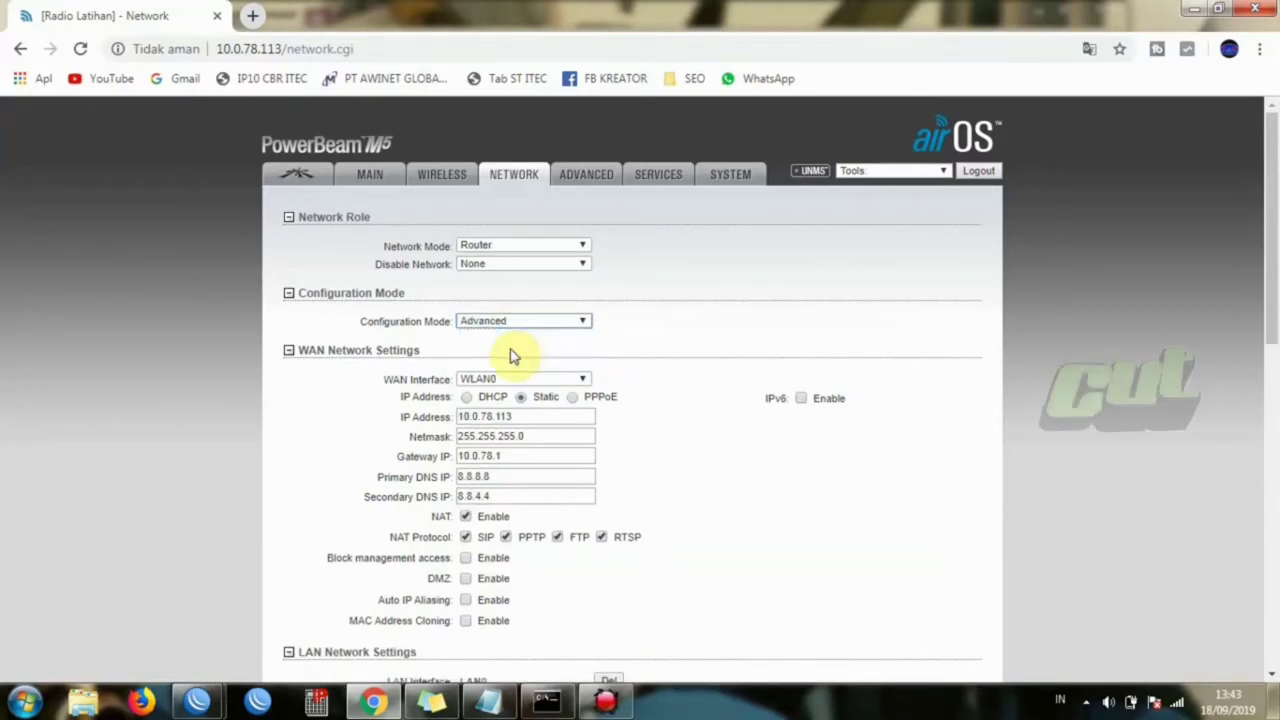
{"action": "left_click_drag", "start_coordinate": [1276, 240], "coordinate": [1277, 410]}
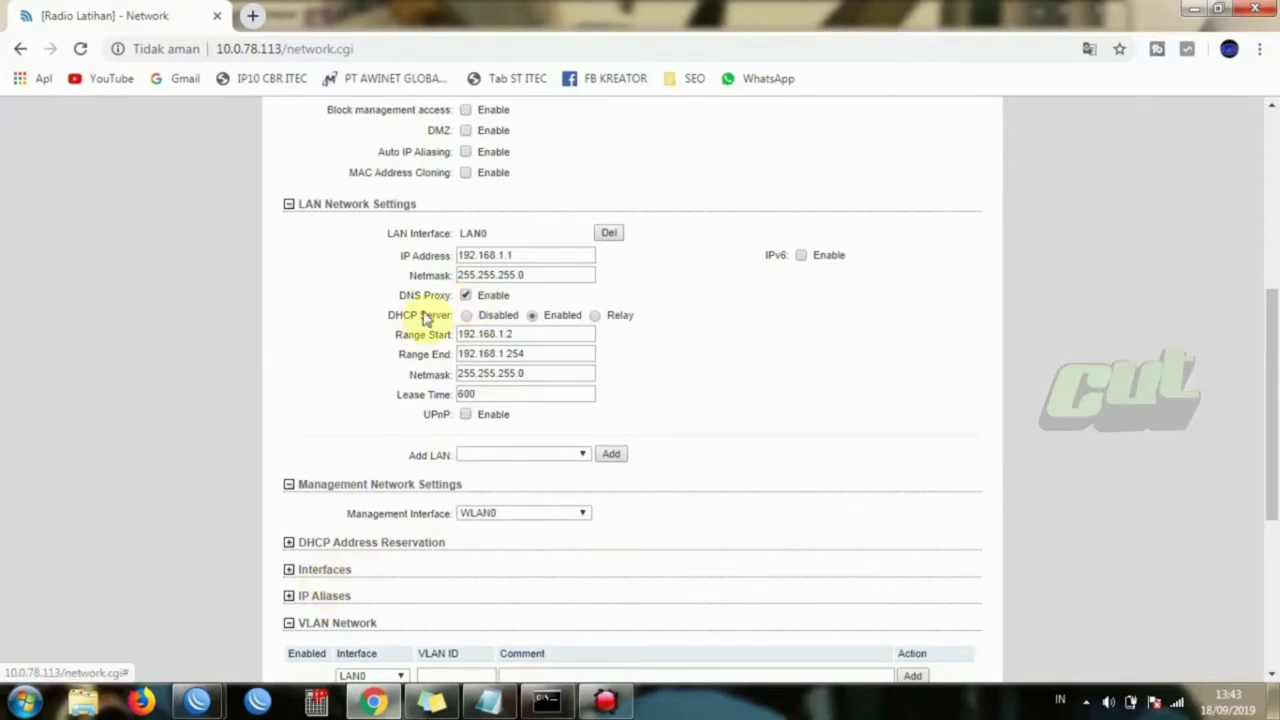
- Disable DNS Proxy and delete LAN0, re-adding it once before removing it again
{"action": "left_click", "coordinate": [466, 296]}
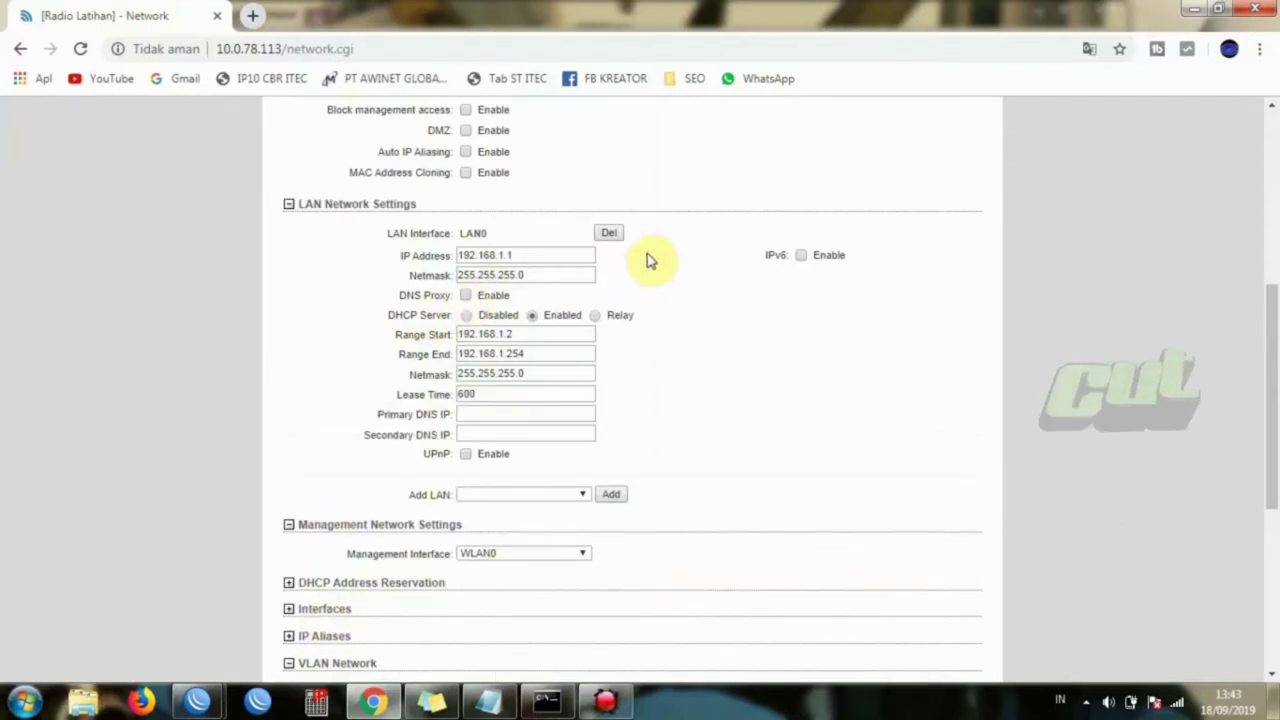
{"action": "left_click", "coordinate": [609, 233]}
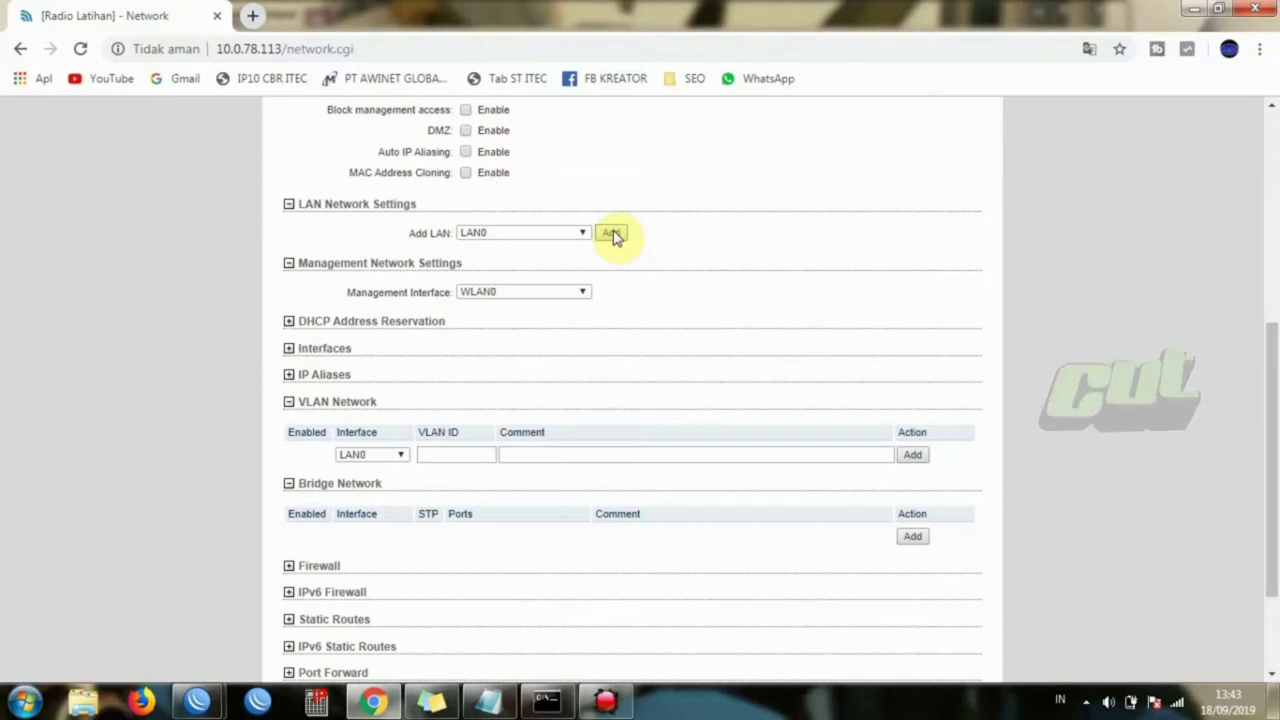
{"action": "left_click", "coordinate": [614, 234]}
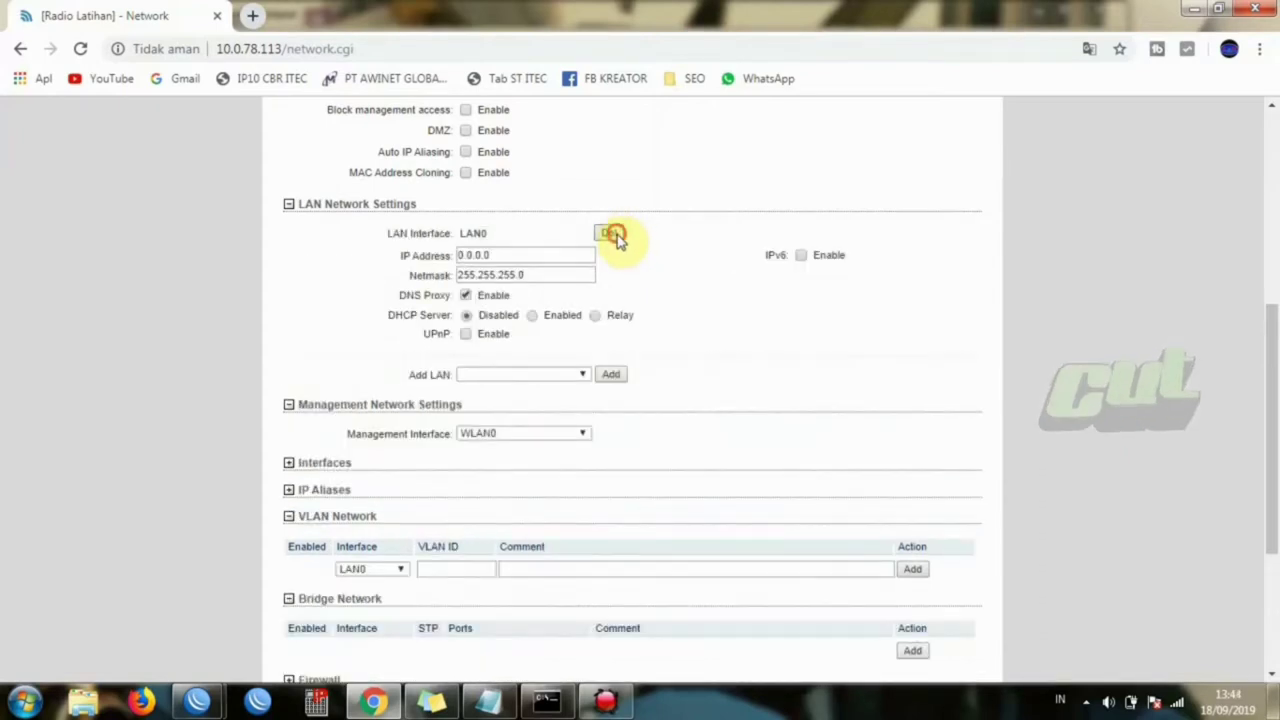
{"action": "left_click", "coordinate": [612, 234]}
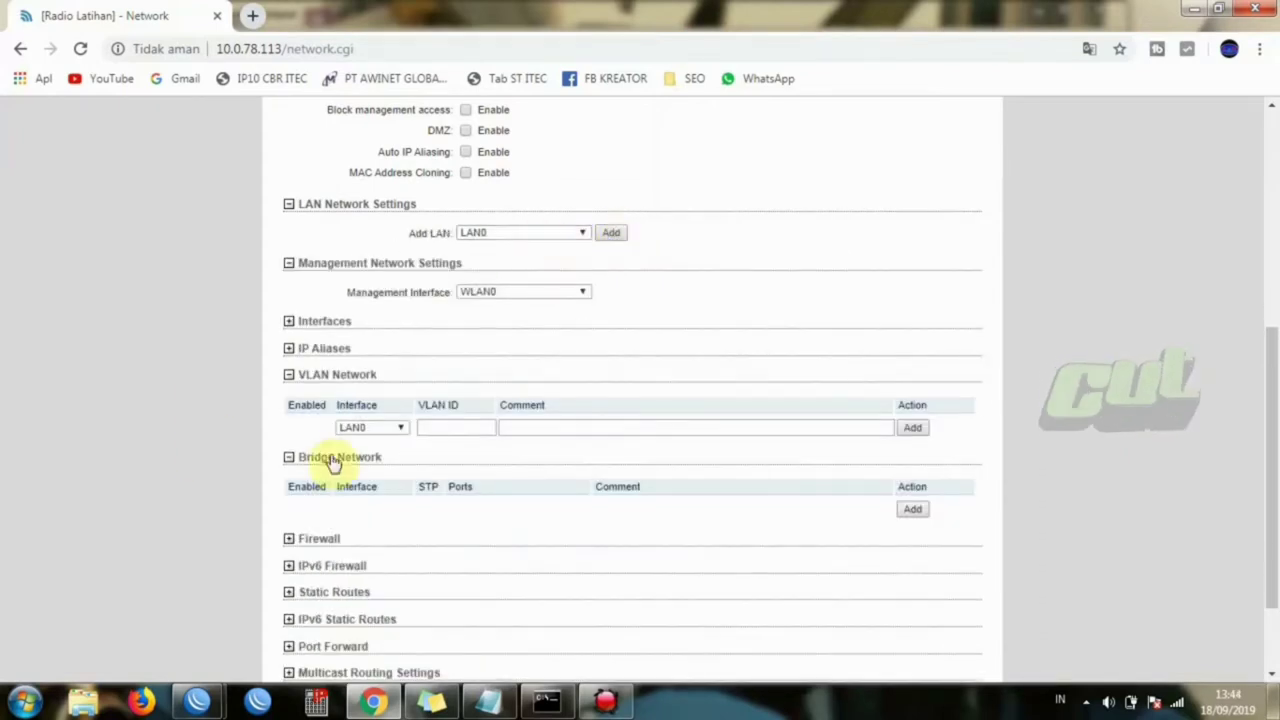
- Choose WLAN0 as the VLAN entry's interface, then bring the Notepad notes forward
{"action": "left_click", "coordinate": [289, 377]}
{"action": "left_click", "coordinate": [289, 403]}
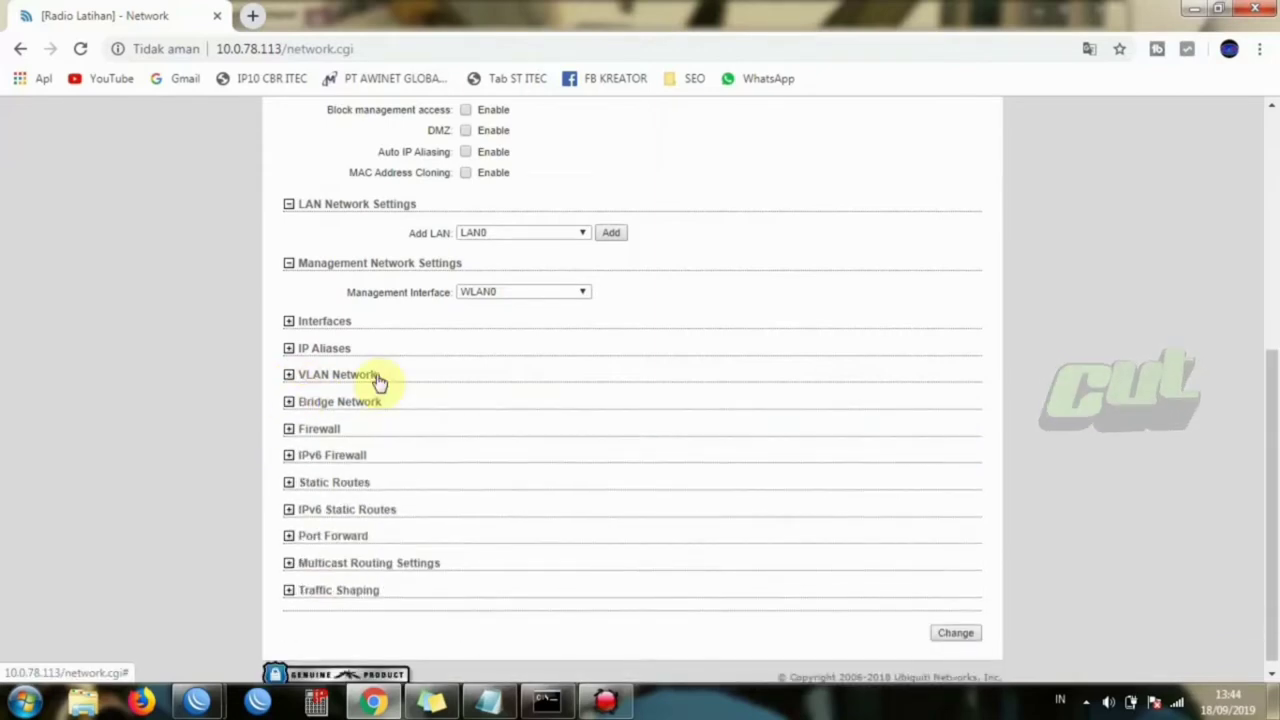
{"action": "left_click", "coordinate": [291, 377]}
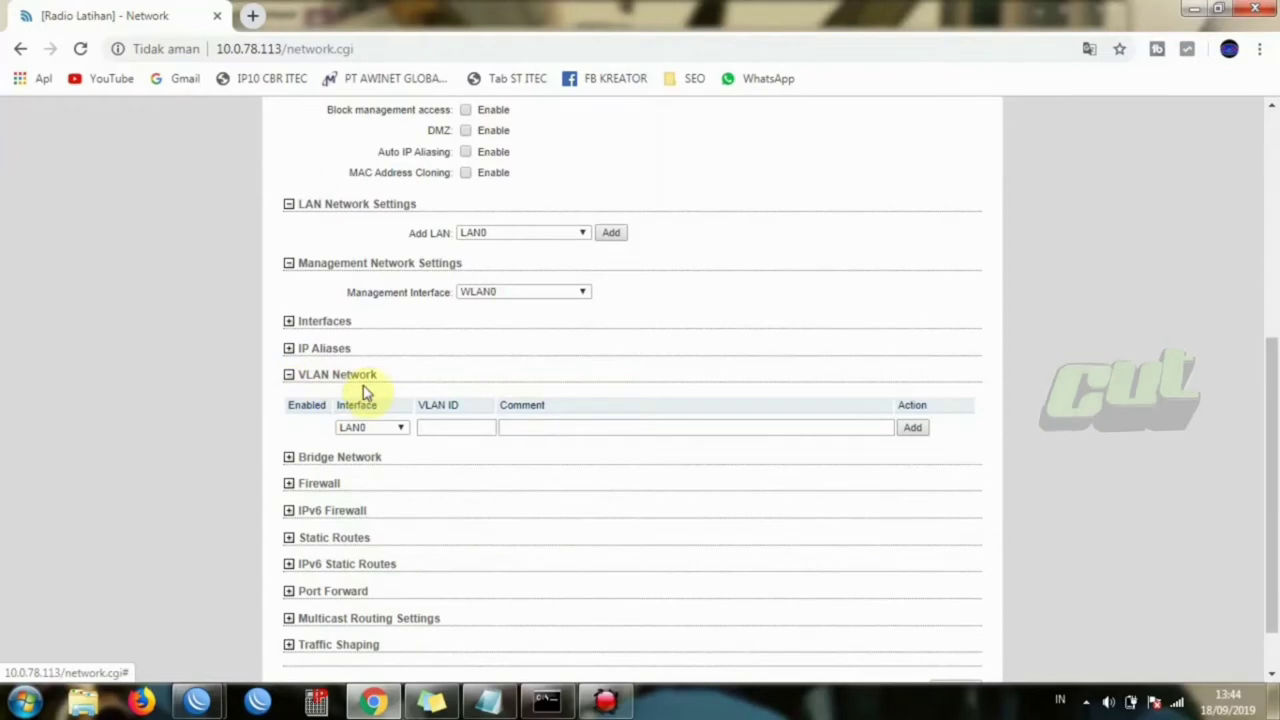
{"action": "left_click", "coordinate": [371, 428]}
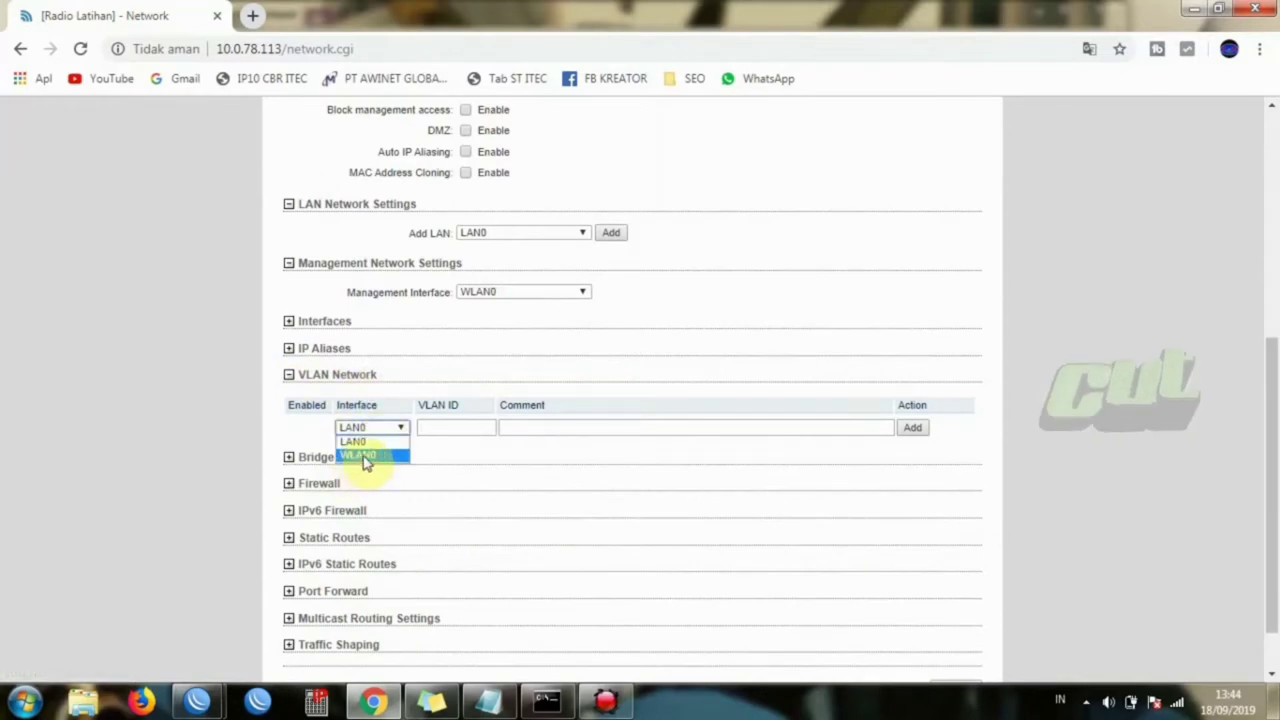
{"action": "left_click", "coordinate": [357, 457]}
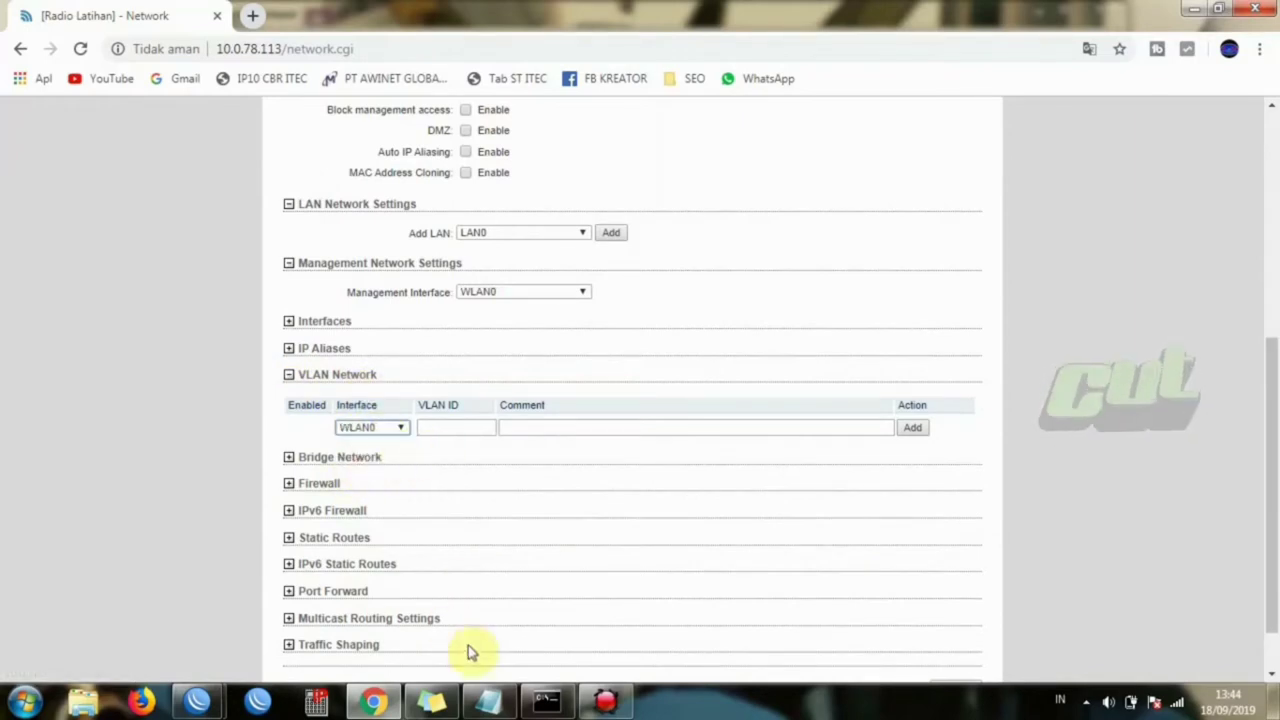
{"action": "left_click", "coordinate": [487, 703]}
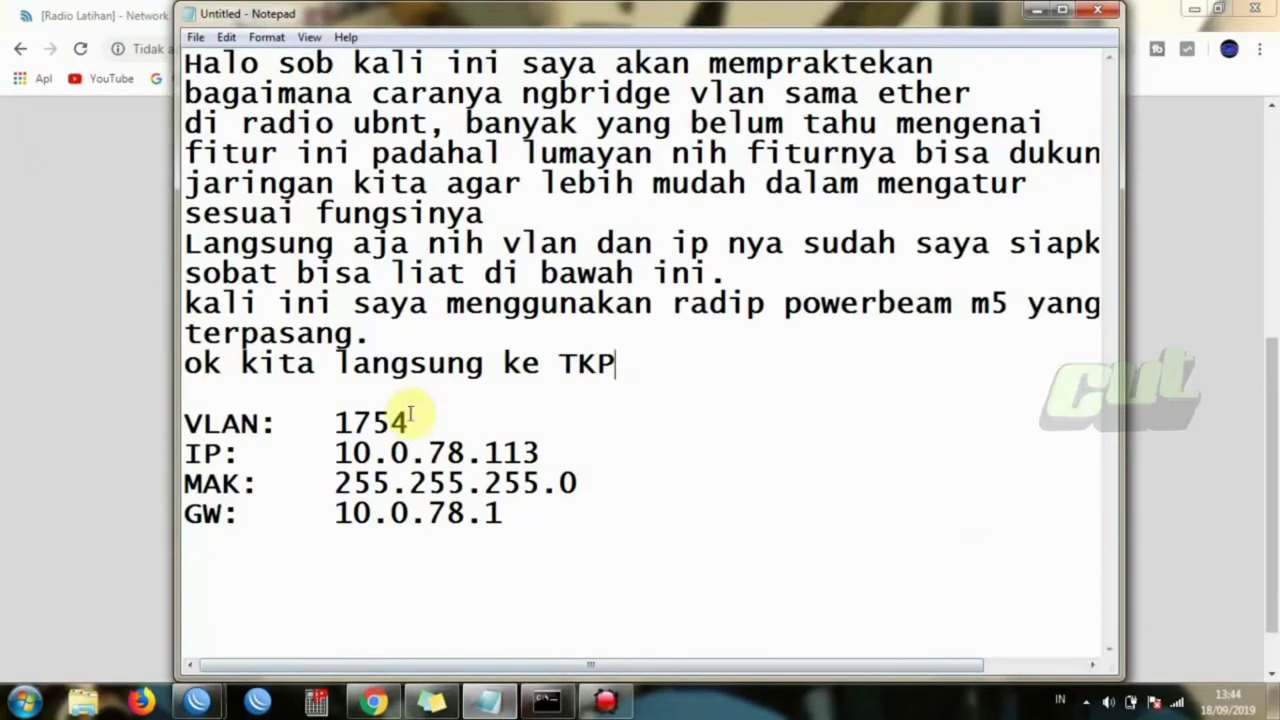
- Paste VLAN ID 1754 from the notes, comment 'vlan latihan', and add the WLAN0 VLAN entry
{"action": "left_click_drag", "start_coordinate": [410, 424], "coordinate": [339, 422]}
{"action": "key", "text": "ctrl+c"}
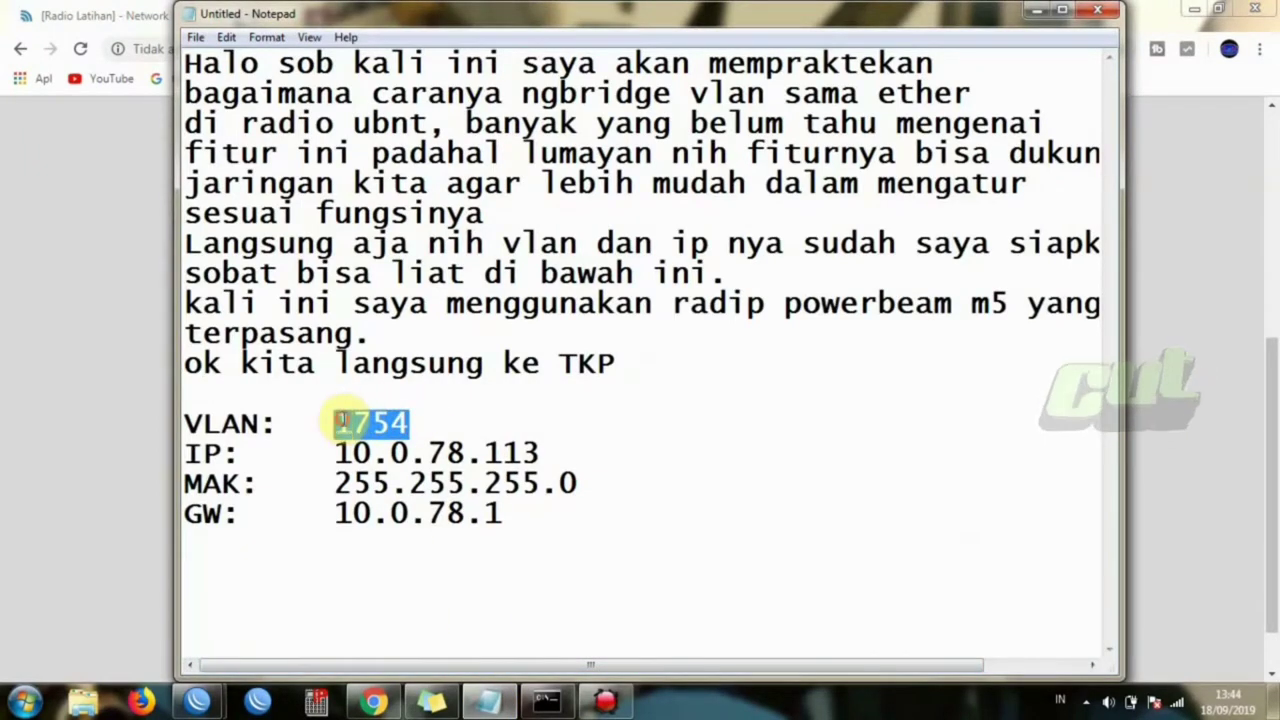
{"action": "left_click", "coordinate": [112, 422]}
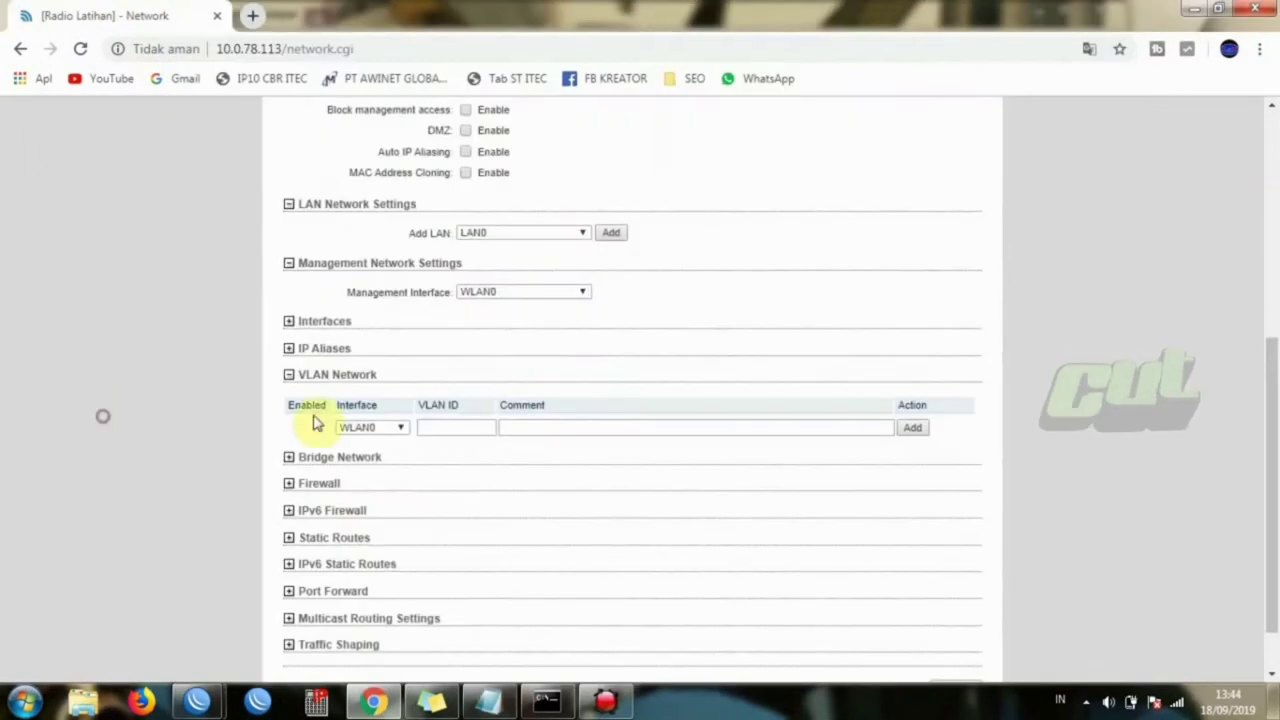
{"action": "left_click", "coordinate": [467, 427]}
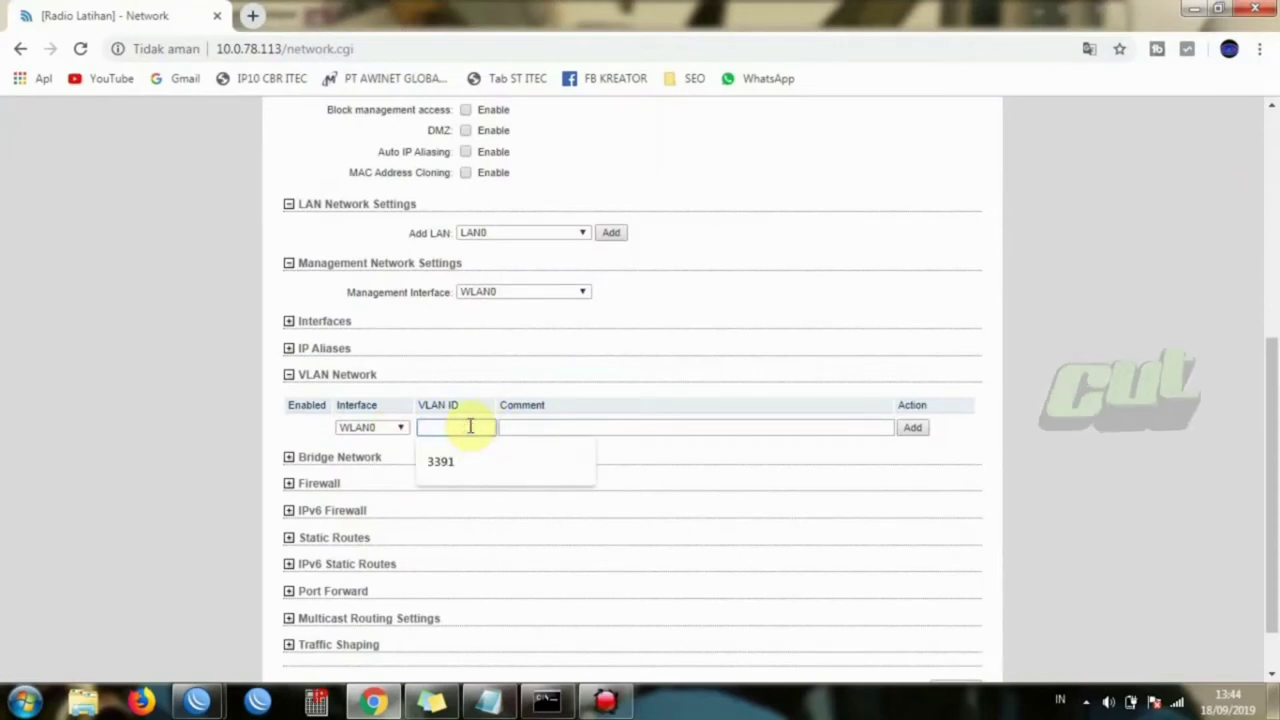
{"action": "key", "text": "ctrl+v"}
{"action": "left_click", "coordinate": [533, 427]}
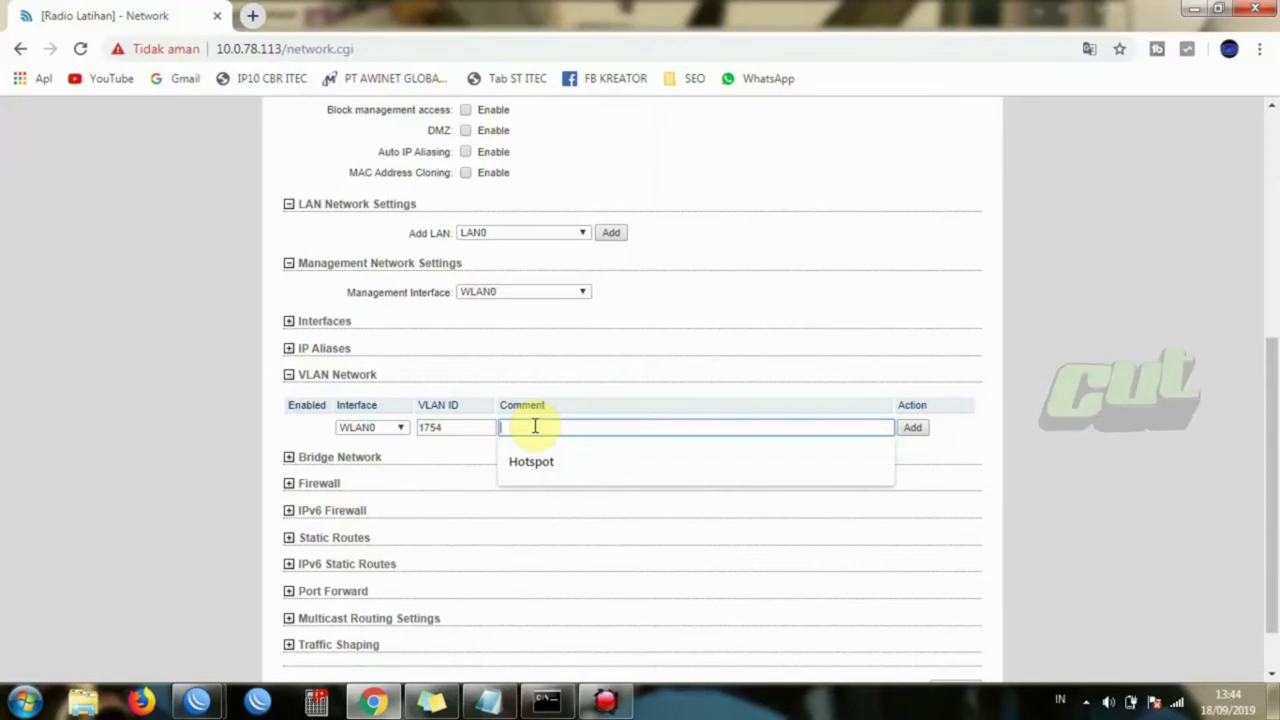
{"action": "type", "text": "vlan latihan"}
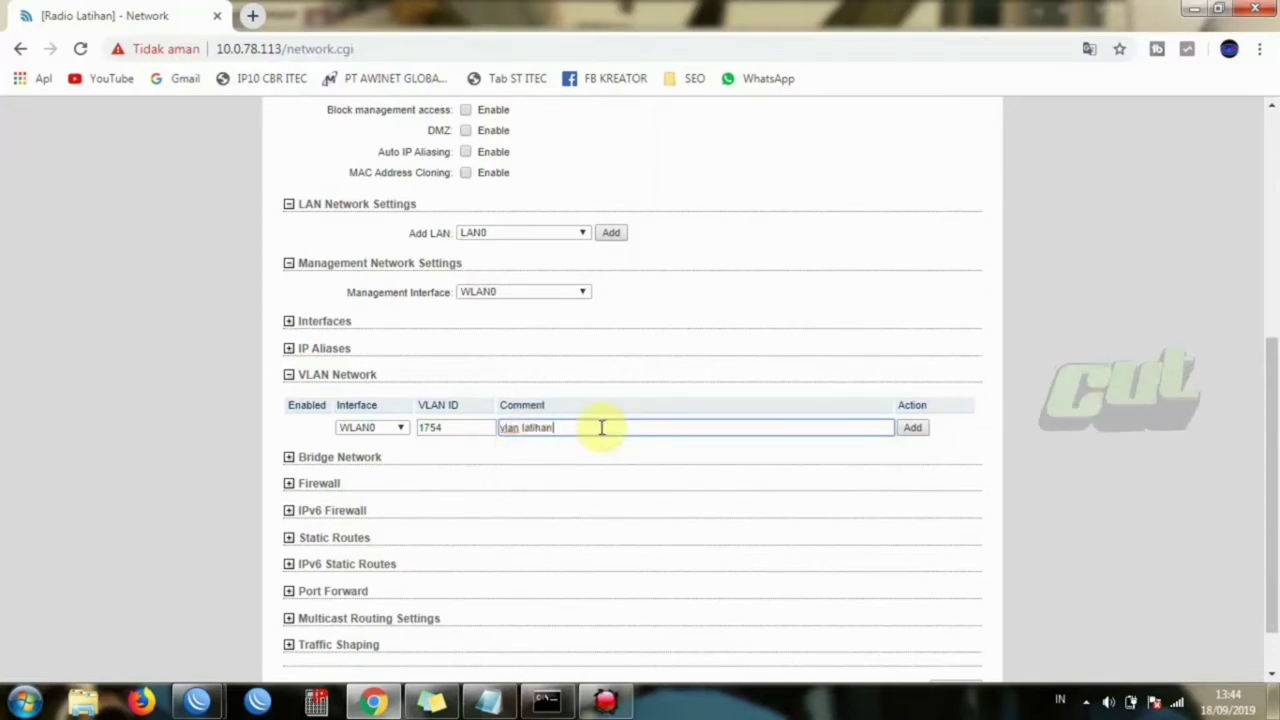
{"action": "left_click_drag", "start_coordinate": [1274, 428], "coordinate": [1275, 482]}
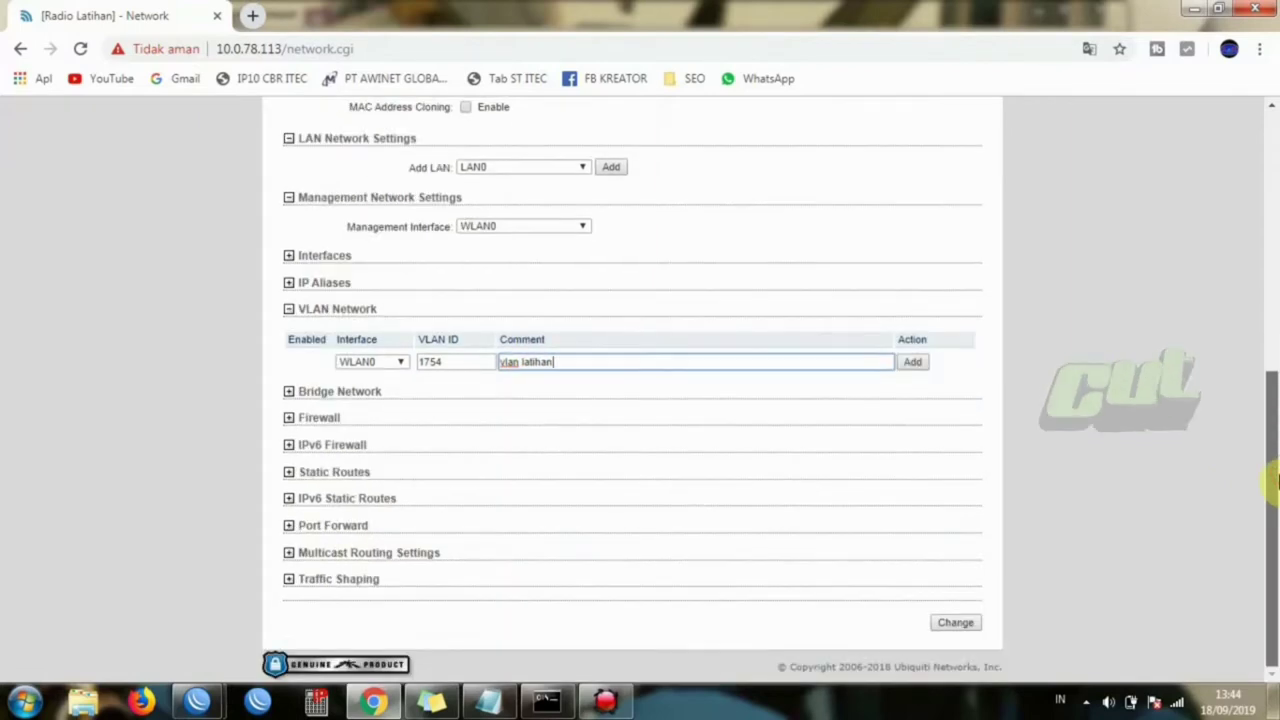
{"action": "left_click", "coordinate": [912, 362]}
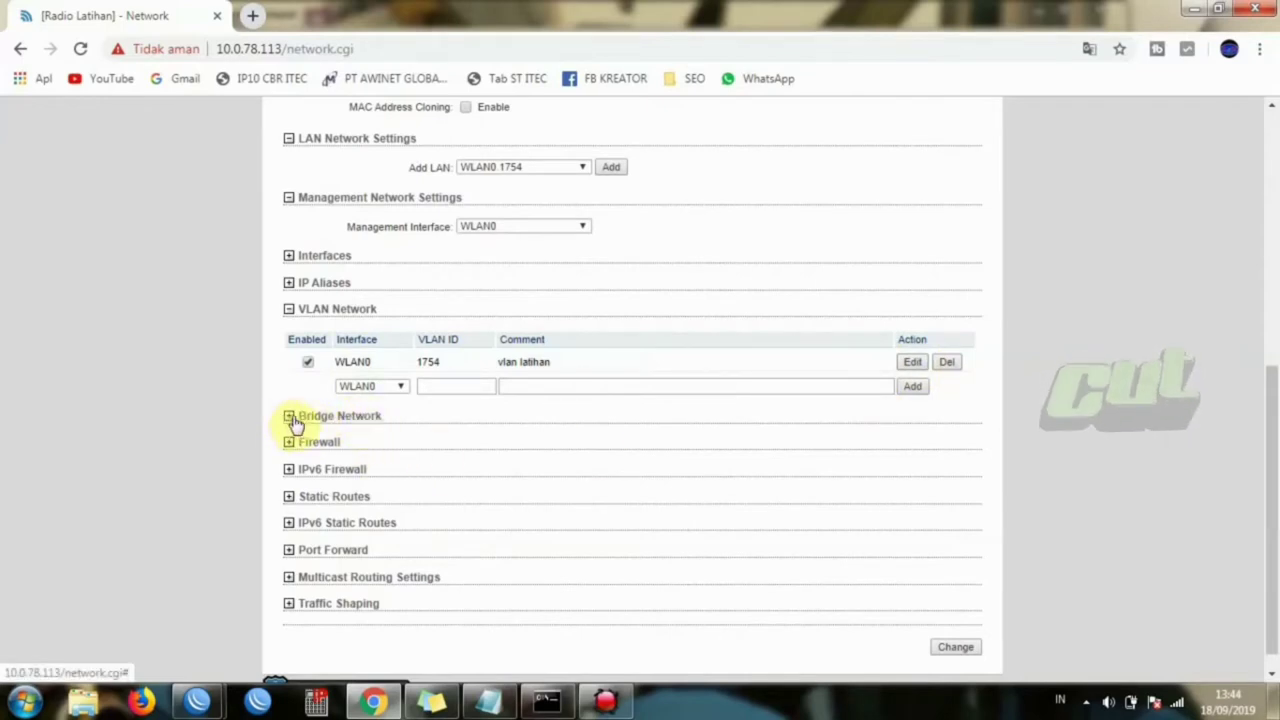
- Add bridge BRIDGE0 under Bridge Network with ports WLAN0.1754 and LAN0
{"action": "left_click", "coordinate": [290, 417]}
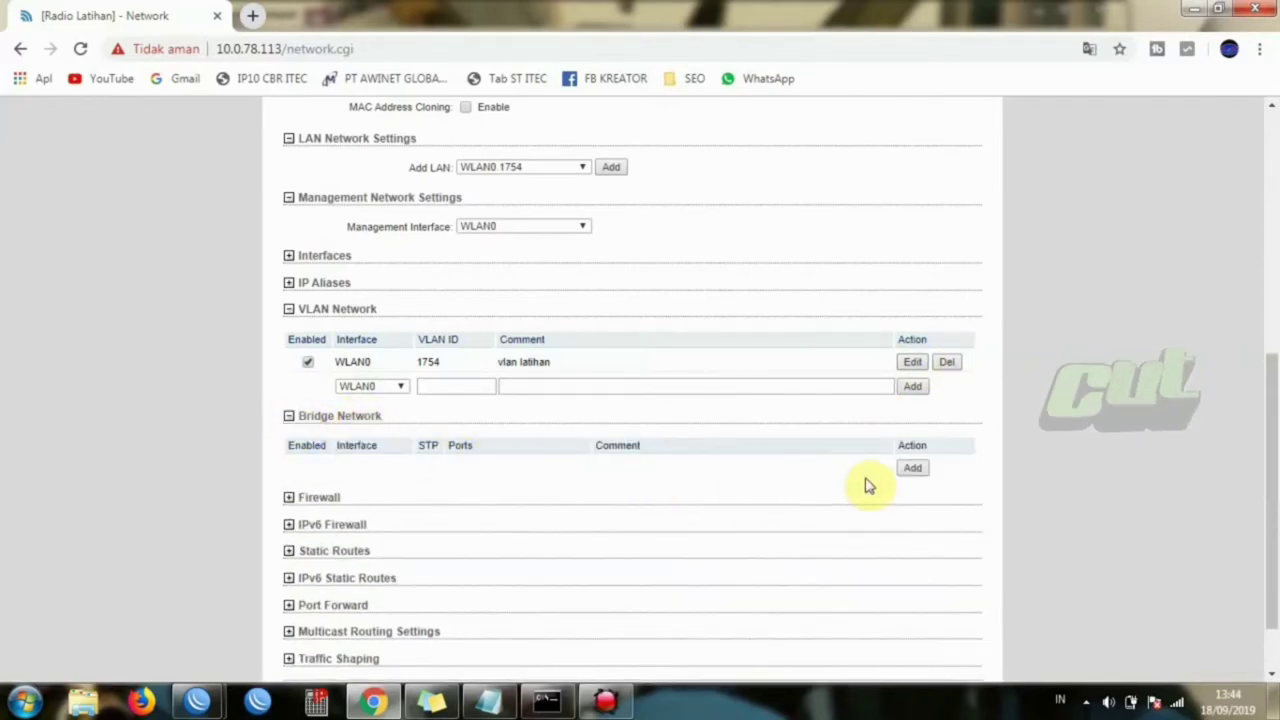
{"action": "left_click", "coordinate": [914, 470]}
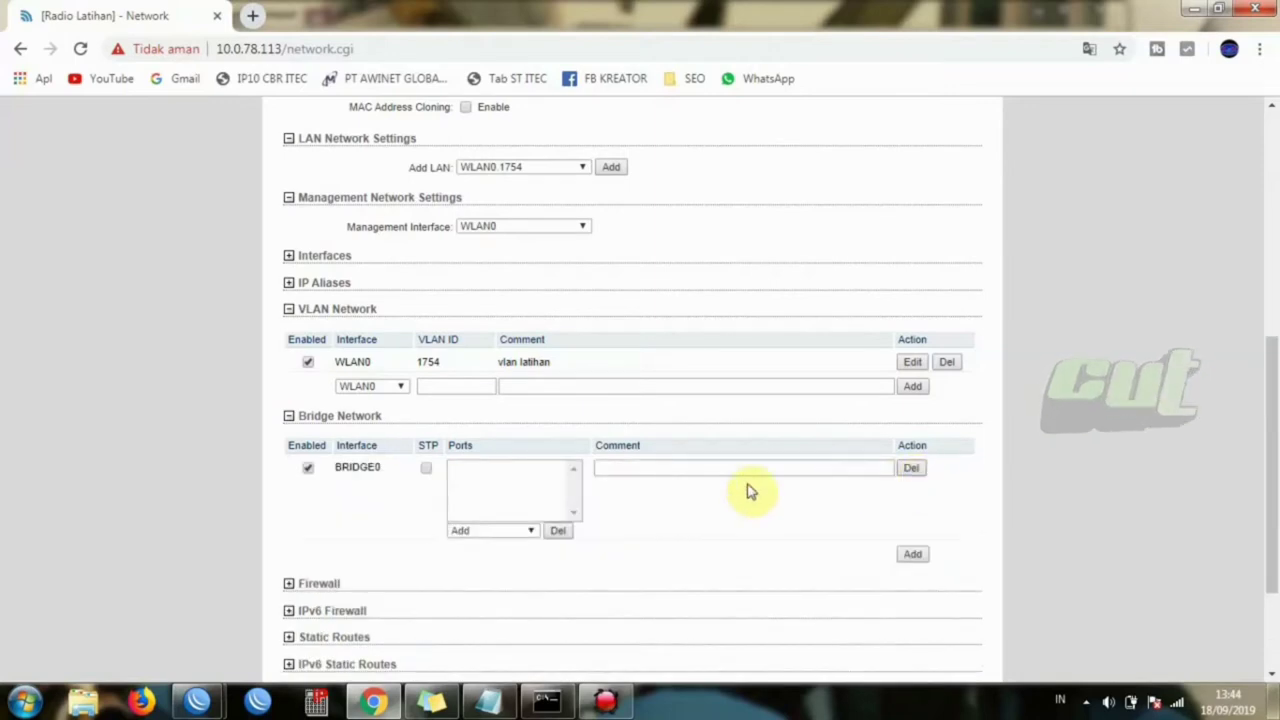
{"action": "left_click", "coordinate": [521, 531]}
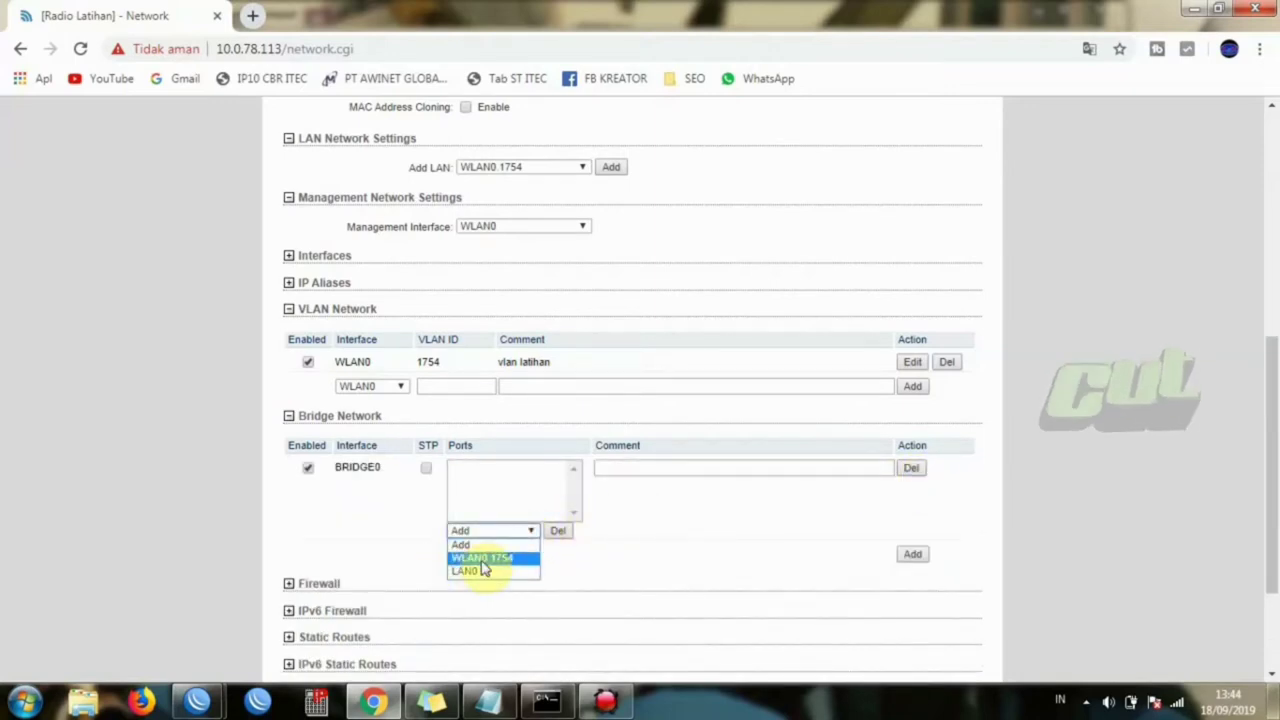
{"action": "left_click", "coordinate": [483, 559]}
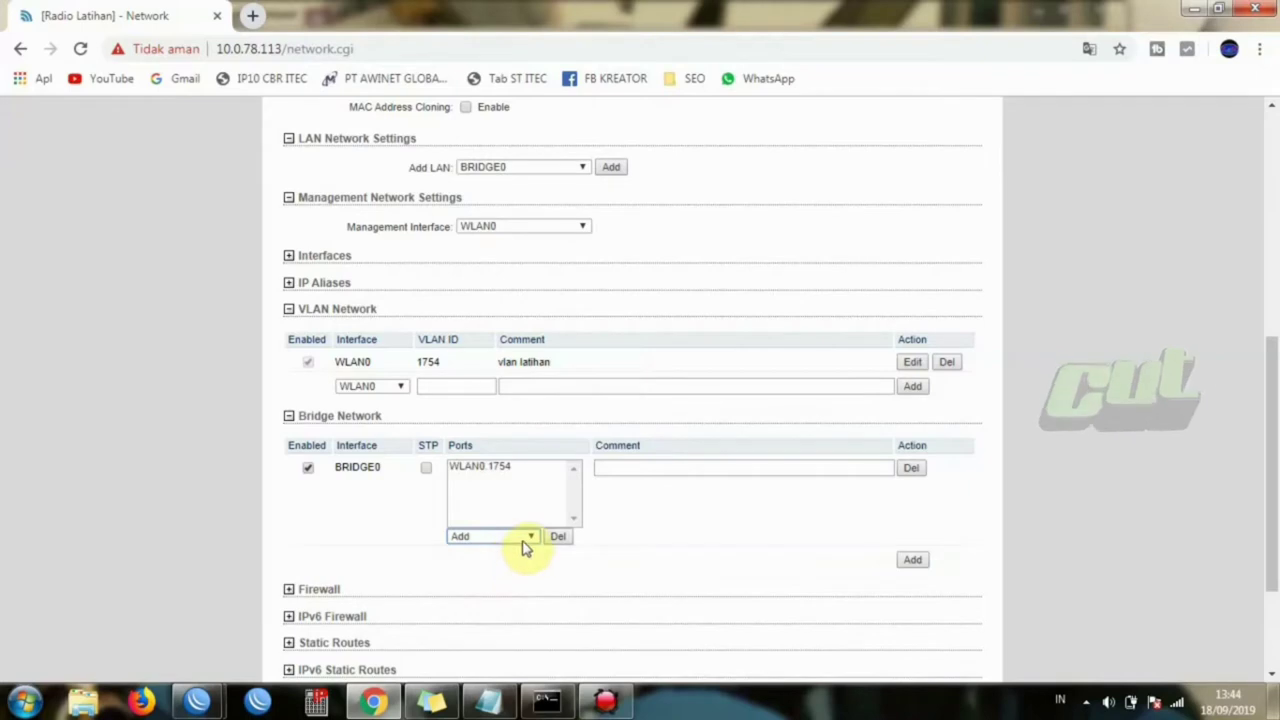
{"action": "left_click", "coordinate": [526, 538]}
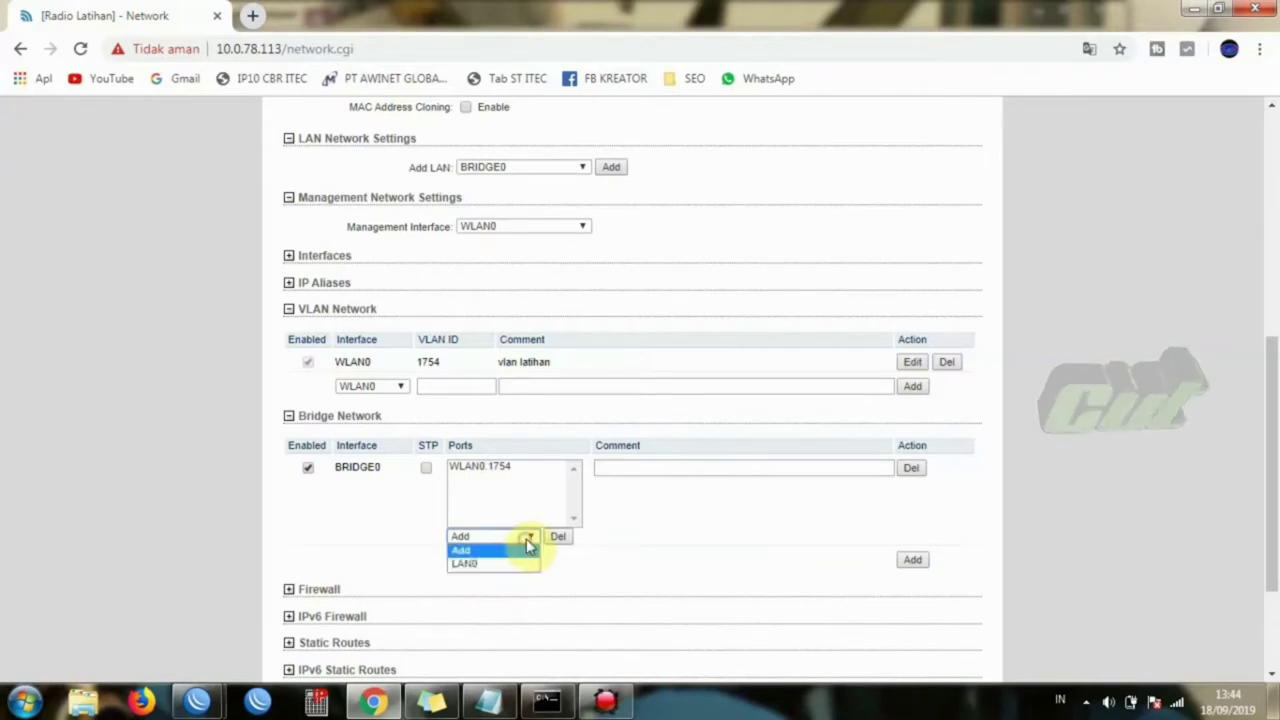
{"action": "left_click", "coordinate": [470, 566]}
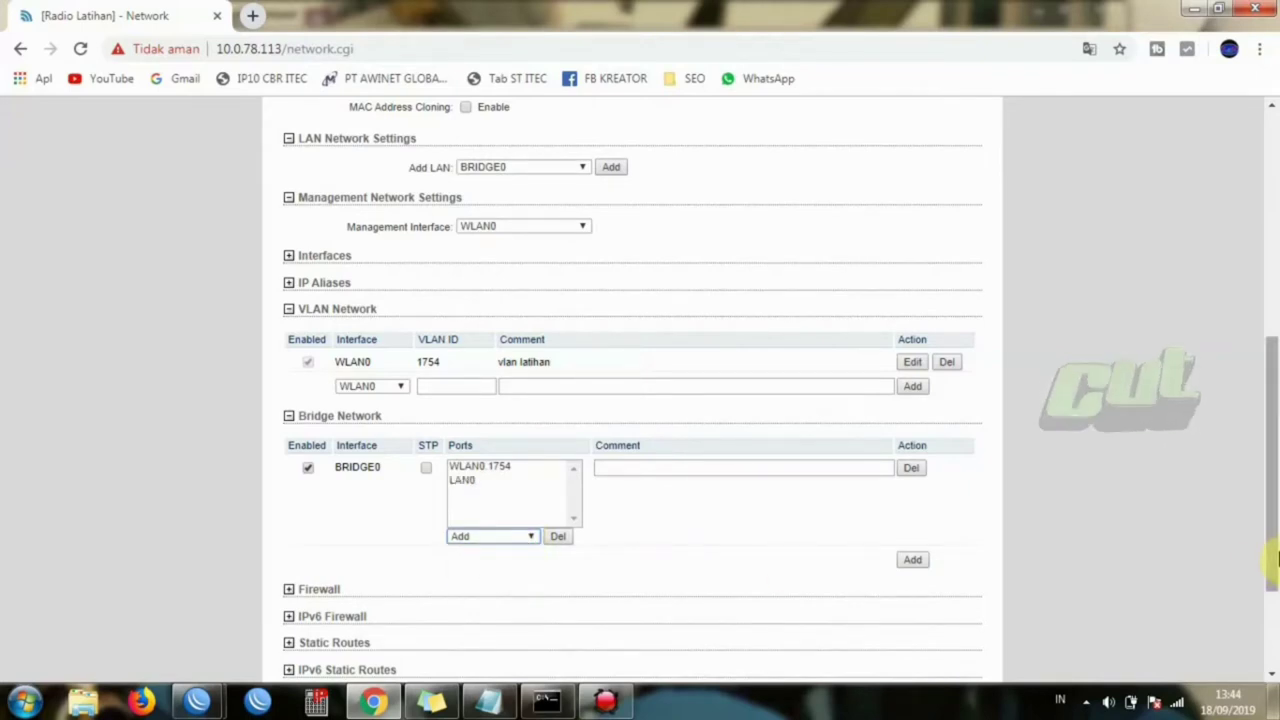
{"action": "left_click_drag", "start_coordinate": [1275, 560], "coordinate": [1257, 380]}
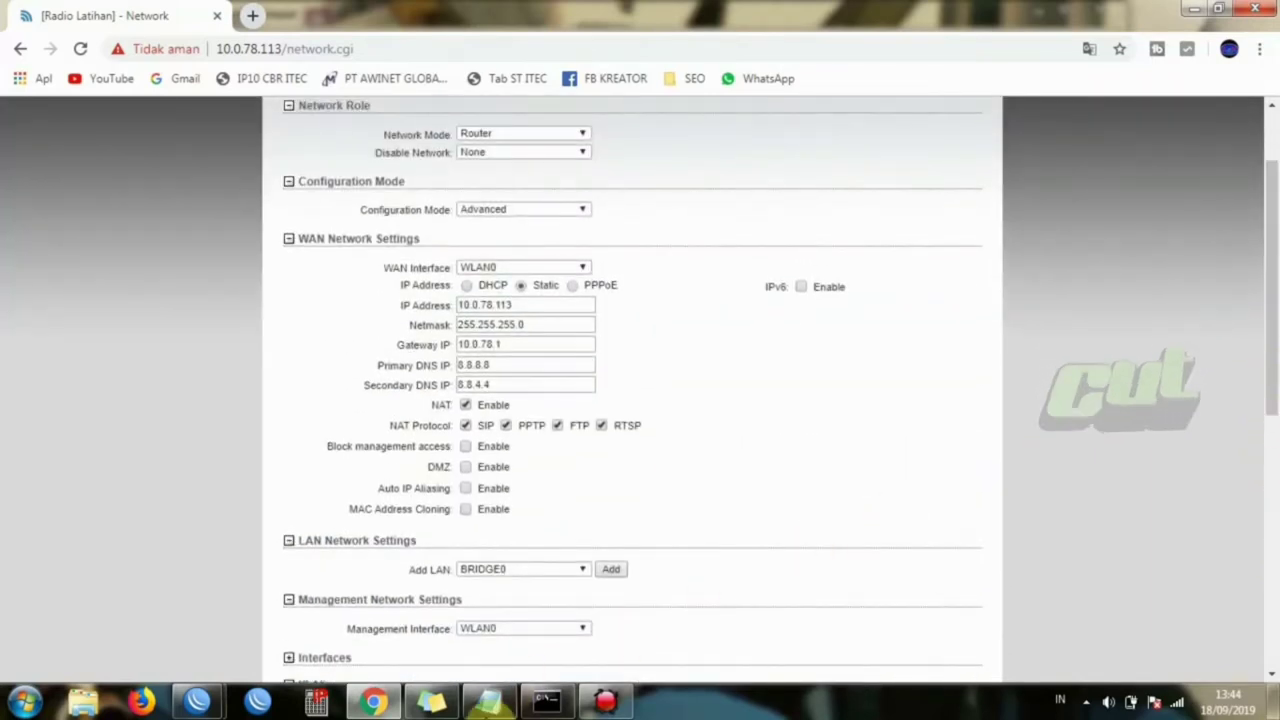
- Select 10.0.78.113 in the notes and compare it with the WAN IP Address field
{"action": "left_click", "coordinate": [490, 708]}
{"action": "left_click_drag", "start_coordinate": [538, 453], "coordinate": [340, 447]}
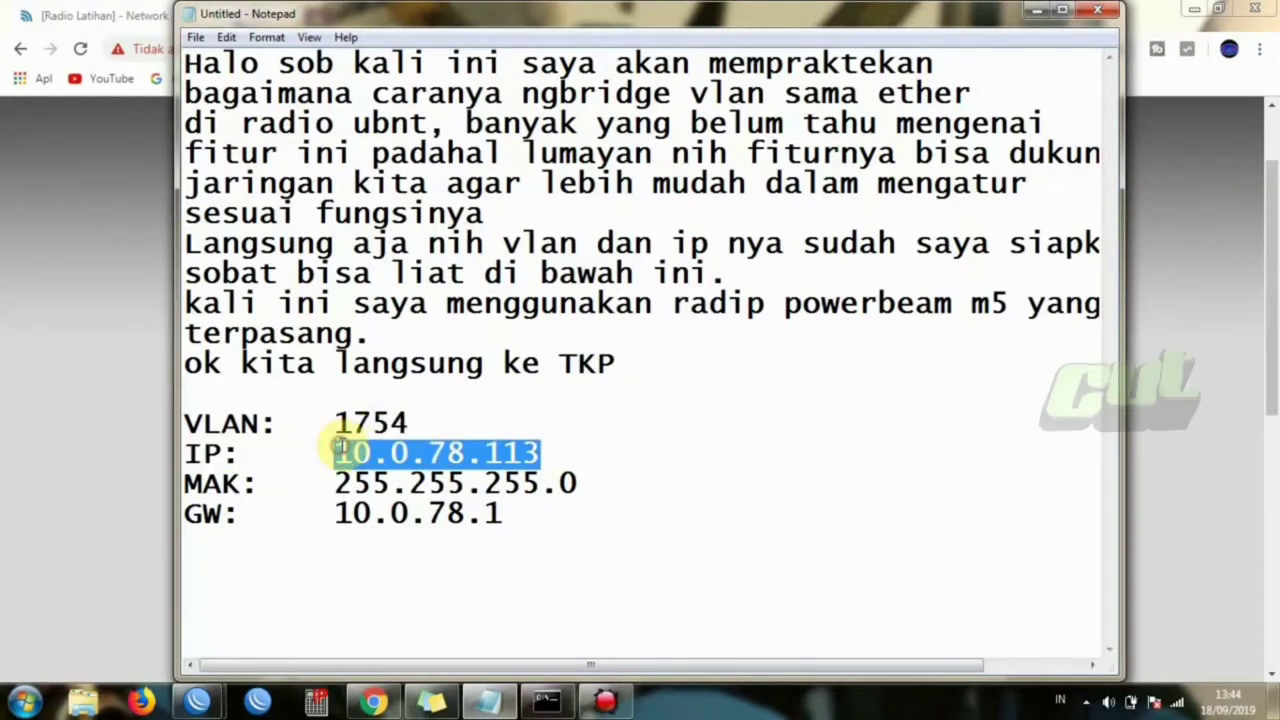
{"action": "left_click", "coordinate": [110, 452]}
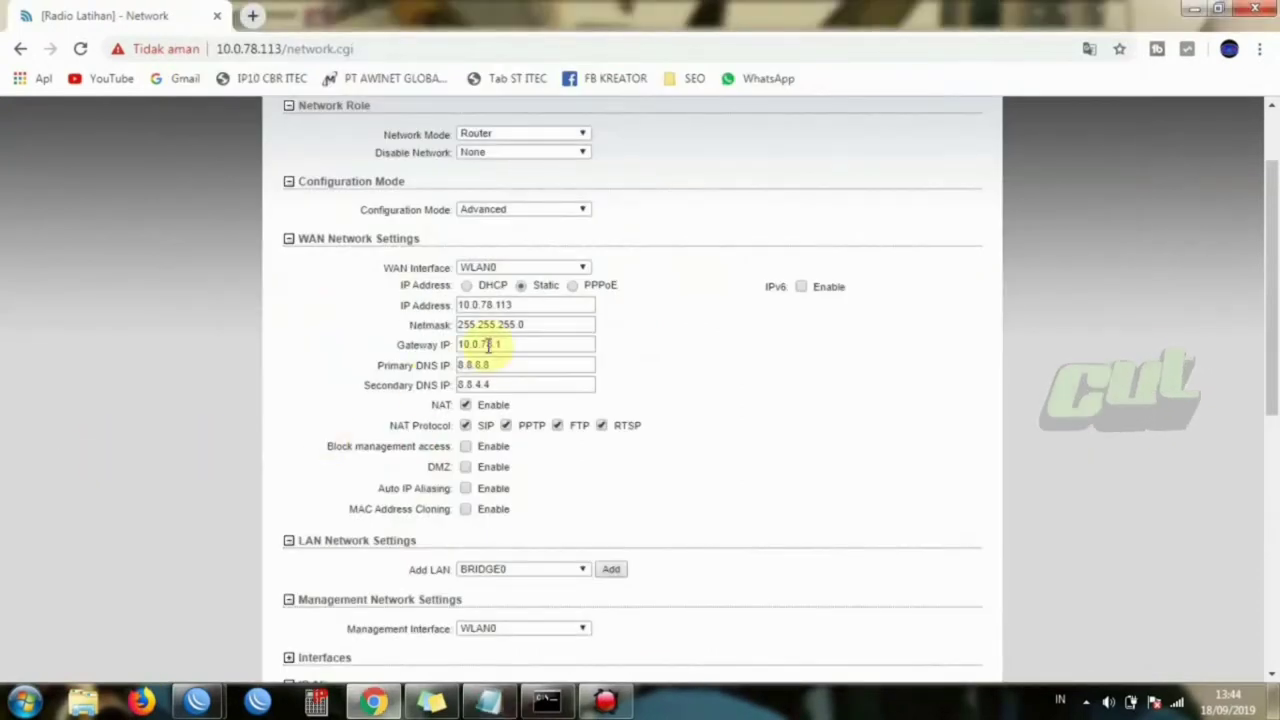
{"action": "left_click", "coordinate": [519, 305]}
{"action": "left_click_drag", "start_coordinate": [519, 305], "coordinate": [433, 305]}
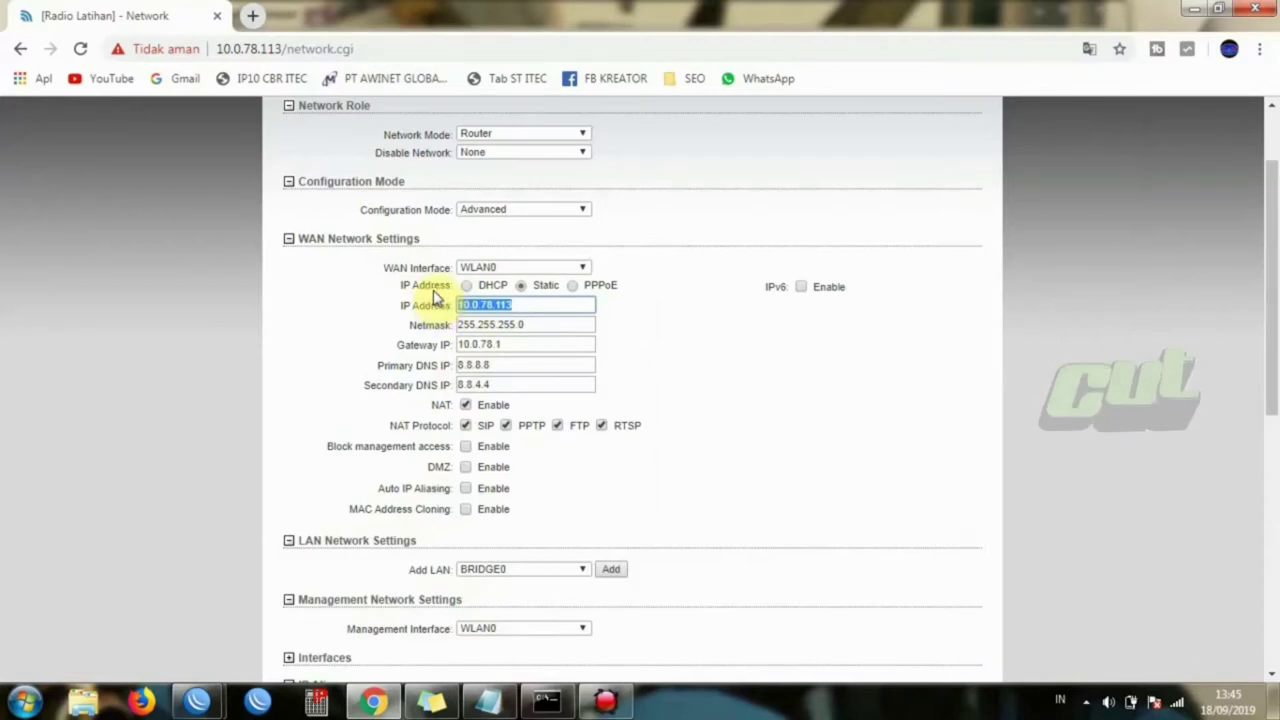
{"action": "left_click", "coordinate": [433, 296]}
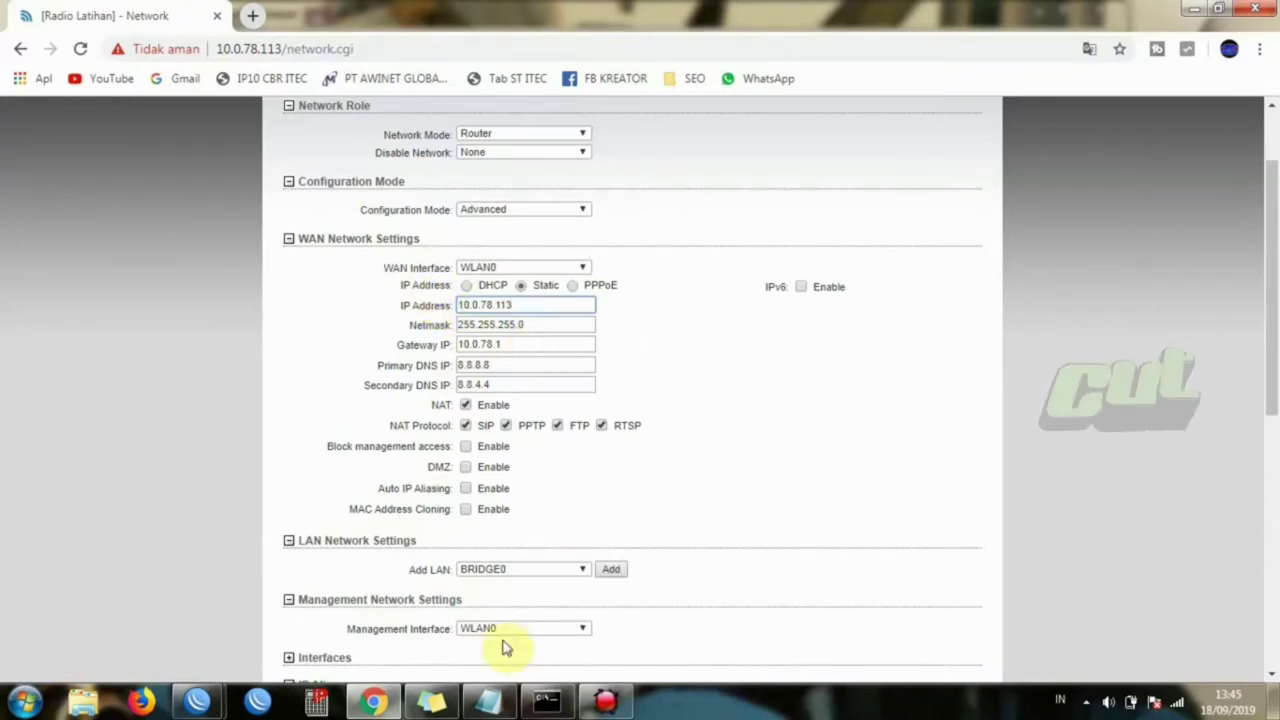
- Move and enlarge Notepad to show the IP, MAK and GW lines, then scroll airOS to the bottom
{"action": "left_click", "coordinate": [488, 700]}
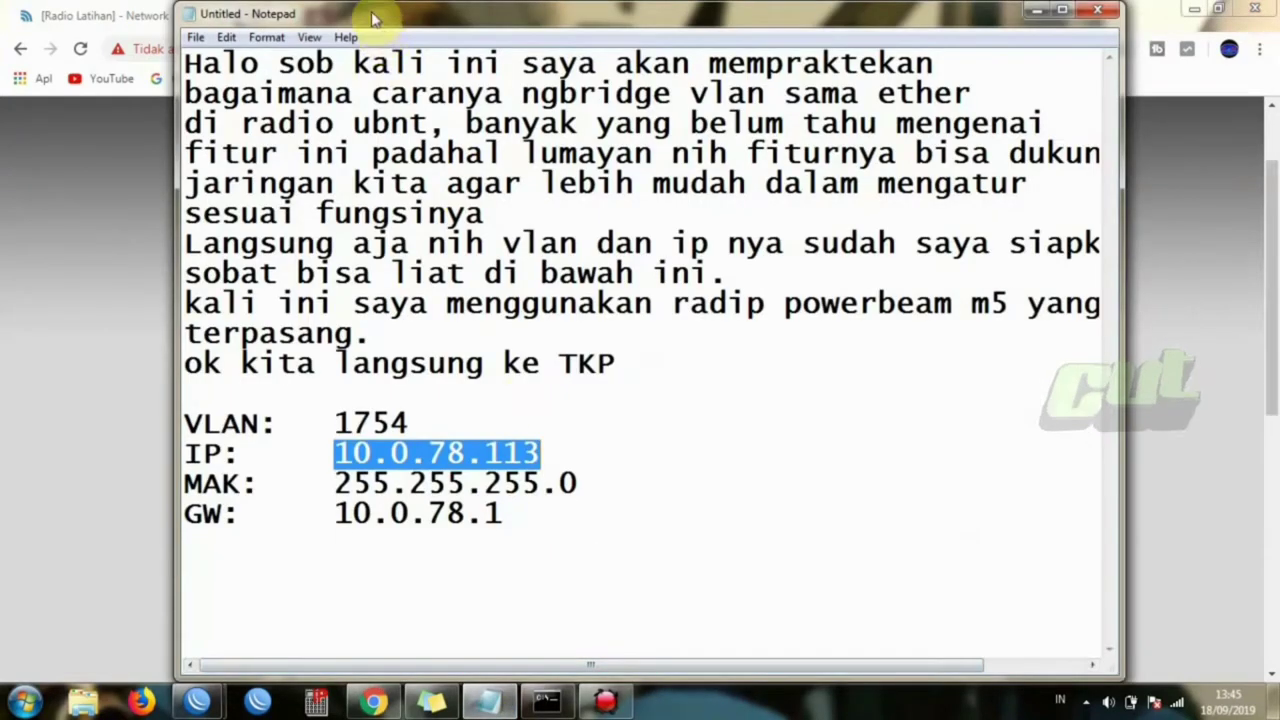
{"action": "left_click_drag", "start_coordinate": [375, 25], "coordinate": [840, 45]}
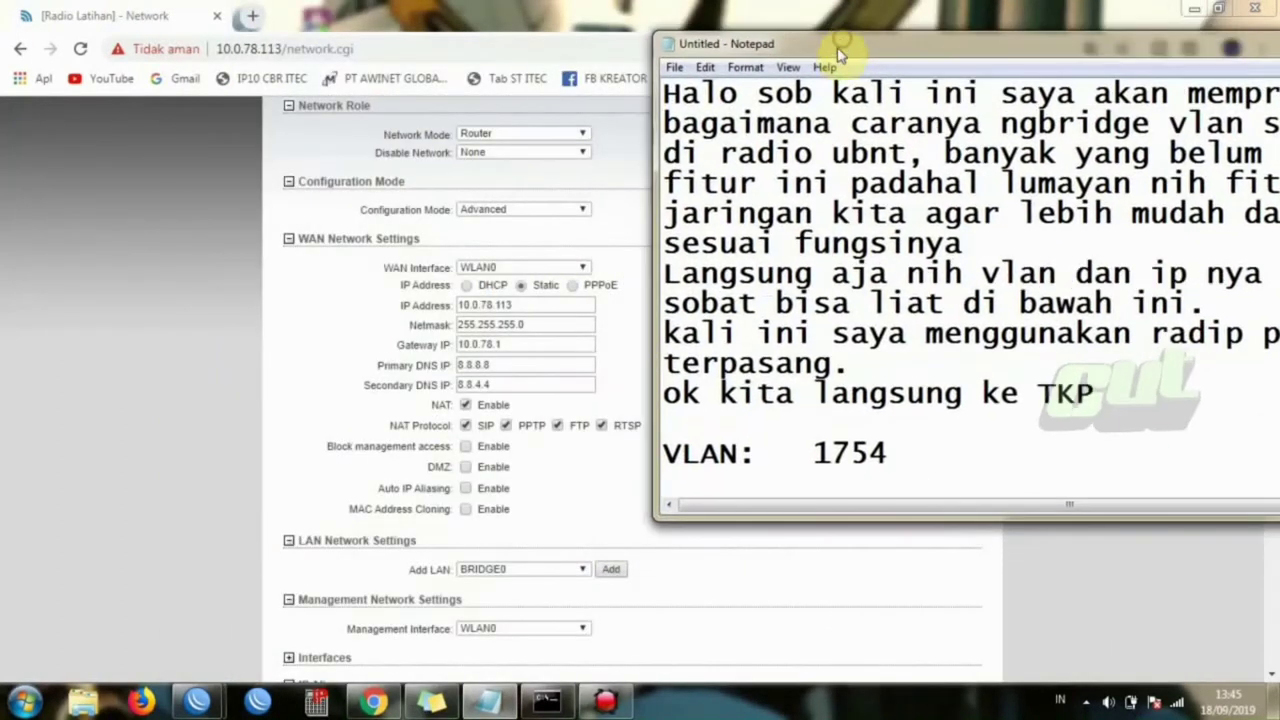
{"action": "left_click_drag", "start_coordinate": [805, 519], "coordinate": [831, 705]}
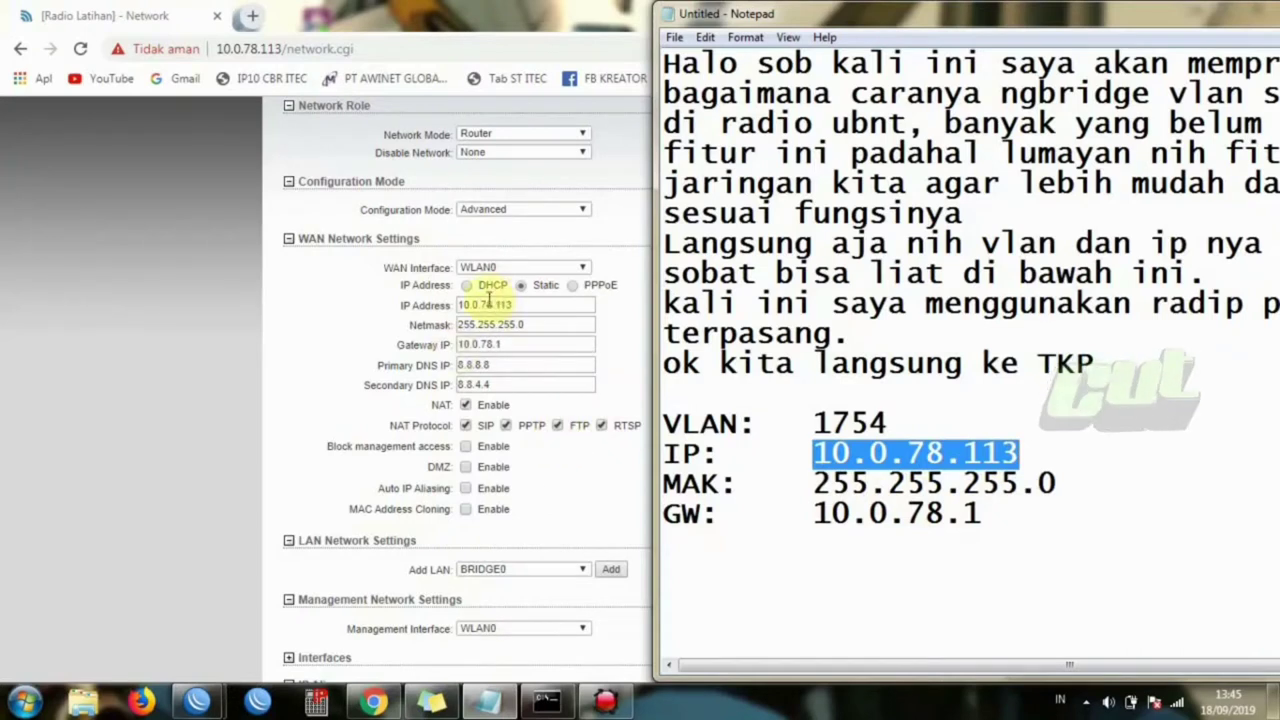
{"action": "left_click", "coordinate": [186, 348]}
{"action": "left_click_drag", "start_coordinate": [1272, 380], "coordinate": [1272, 650]}
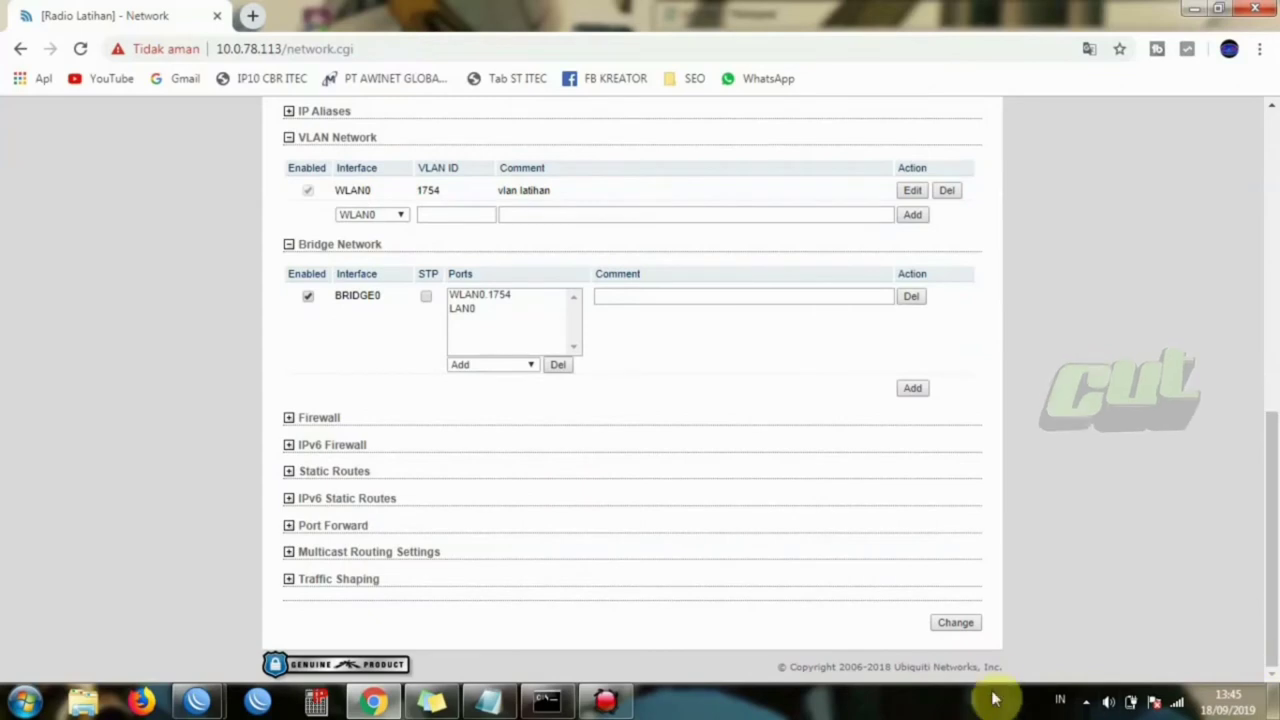
- Save the network changes and start a Test run, then select the notes' intro paragraph
{"action": "left_click", "coordinate": [970, 622]}
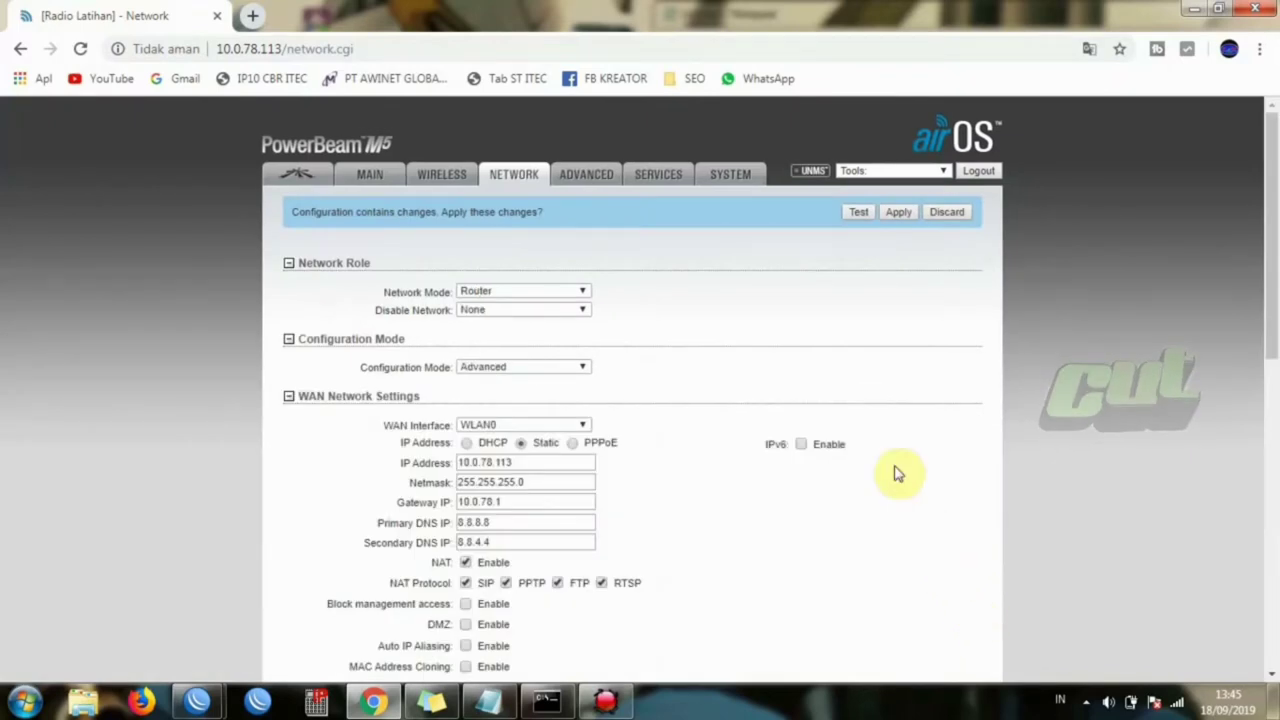
{"action": "left_click", "coordinate": [860, 213]}
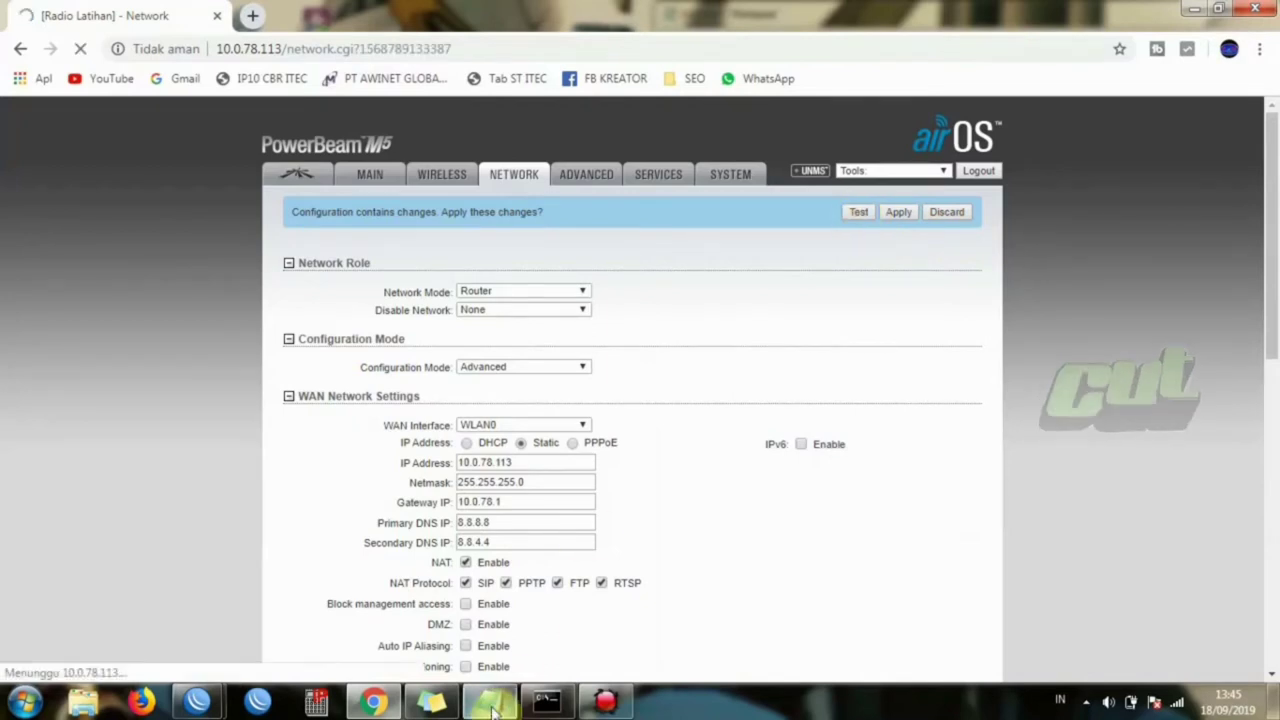
{"action": "left_click", "coordinate": [493, 703]}
{"action": "left_click_drag", "start_coordinate": [1100, 365], "coordinate": [657, 34]}
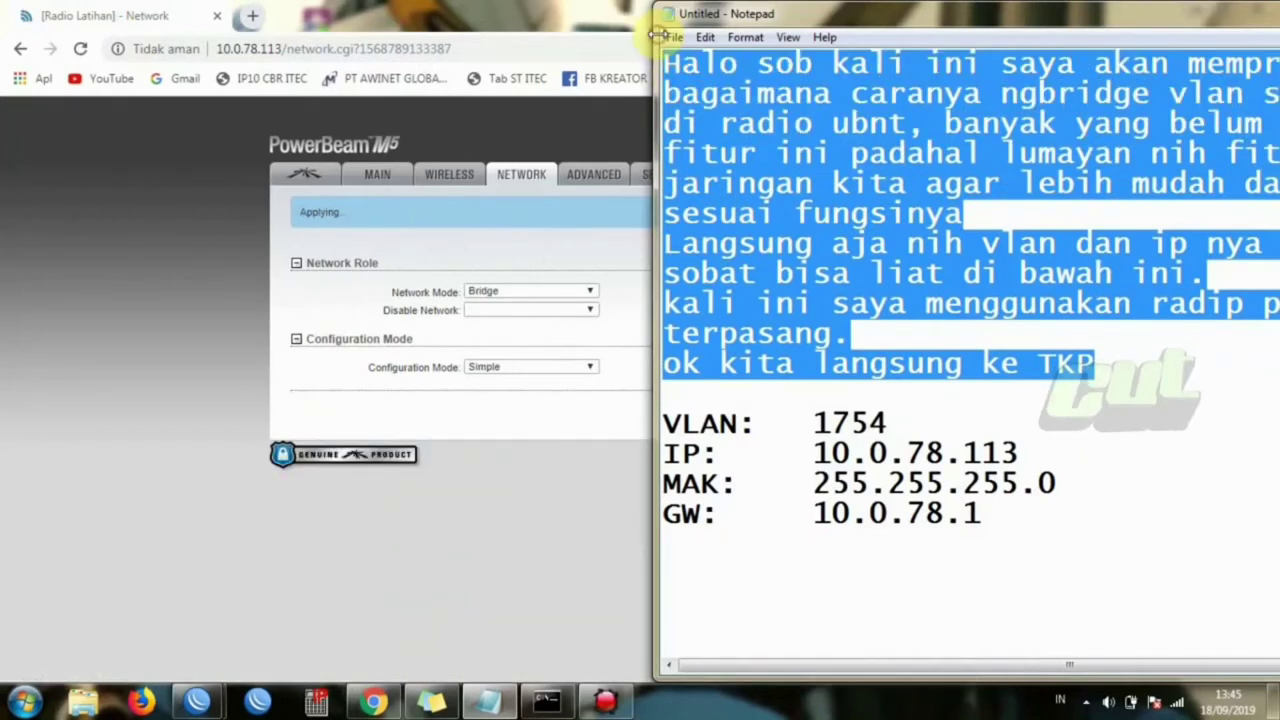
- Replace the intro paragraph with a first line about testing before applying ('di apply kita tes dulu')
{"action": "key", "text": "BackSpace"}
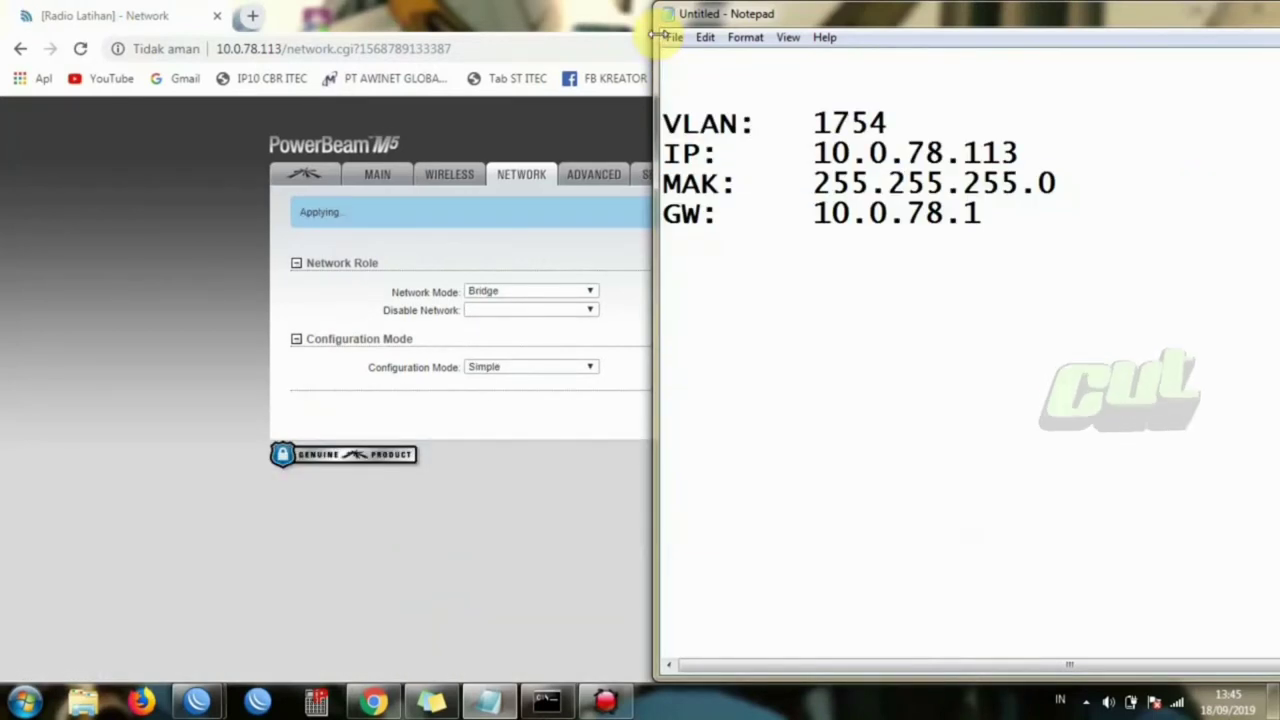
{"action": "type", "text": "biasaii"}
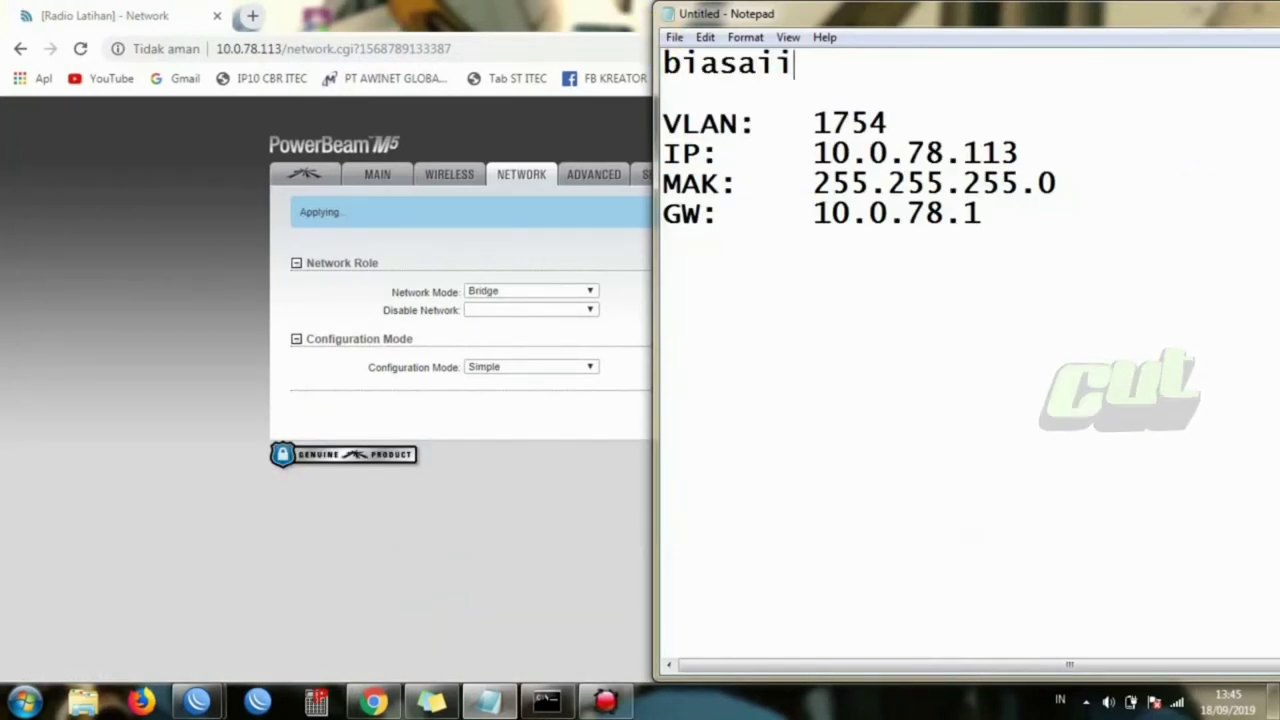
{"action": "type", "text": "n sebelum sett"}
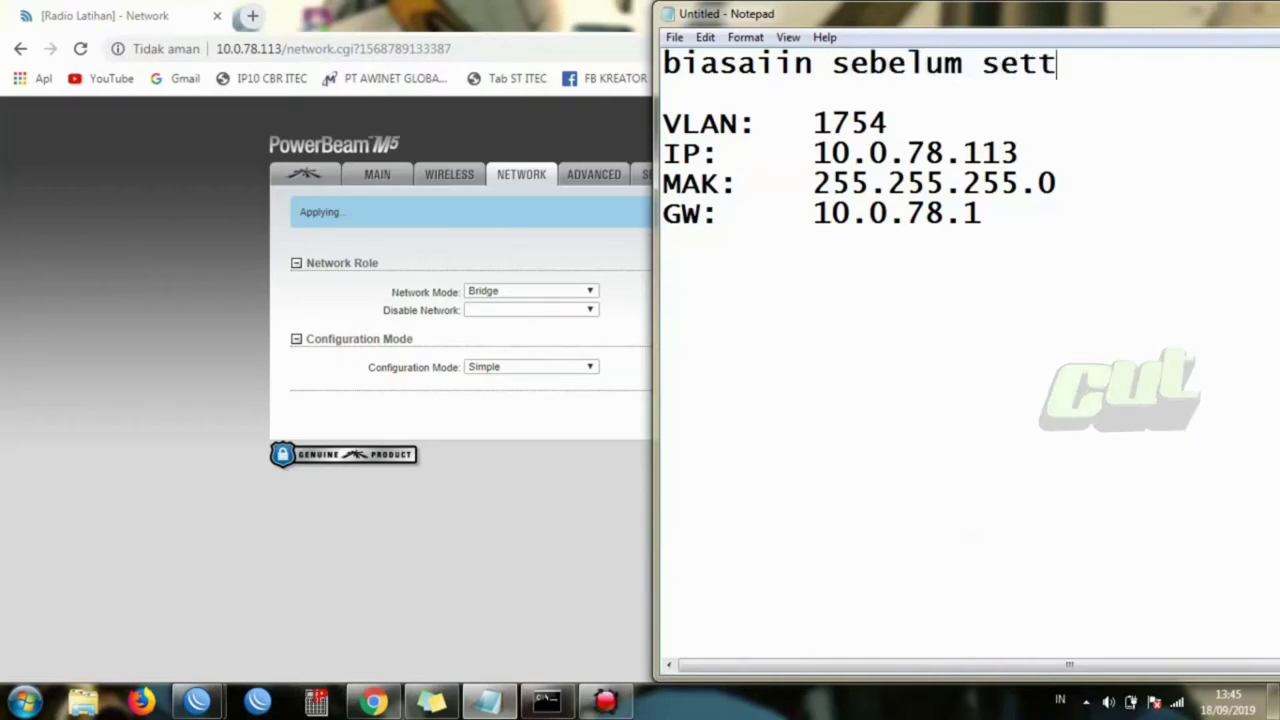
{"action": "type", "text": "ing"}
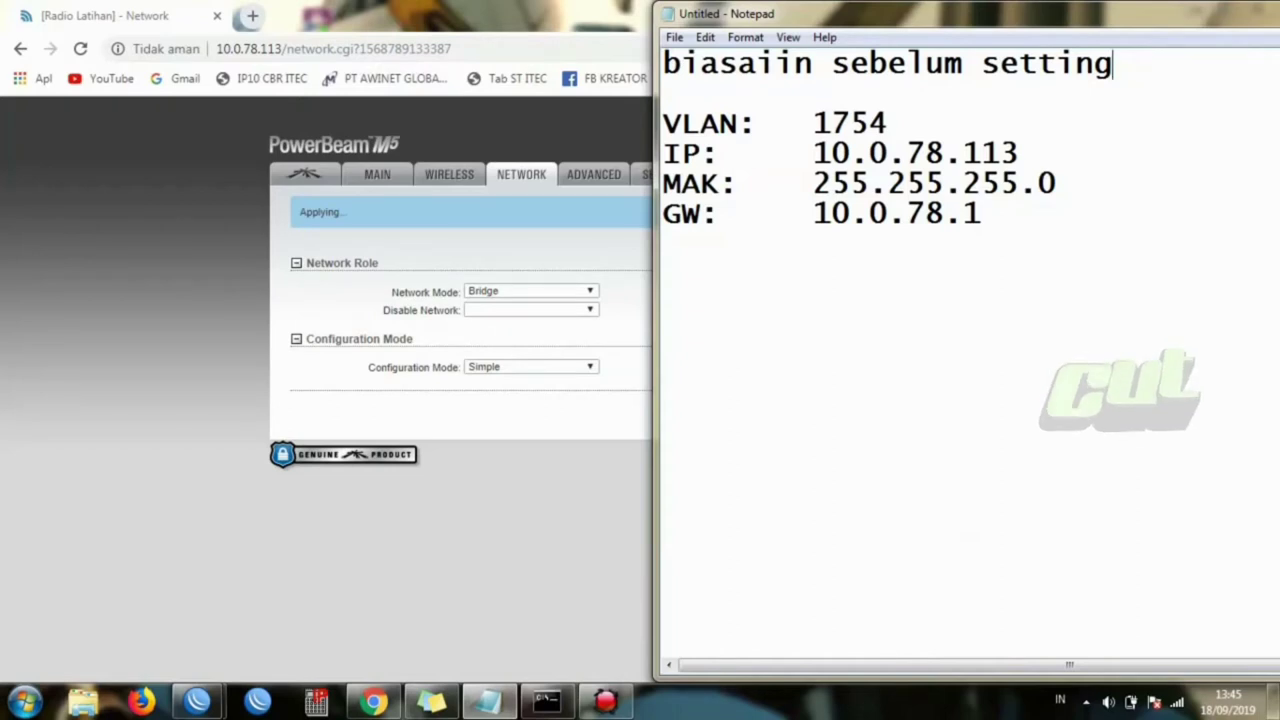
{"action": "key", "text": "BackSpace"}
{"action": "key", "text": "BackSpace"}
{"action": "key", "text": "BackSpace"}
{"action": "key", "text": "BackSpace"}
{"action": "key", "text": "BackSpace"}
{"action": "key", "text": "BackSpace"}
{"action": "key", "text": "BackSpace"}
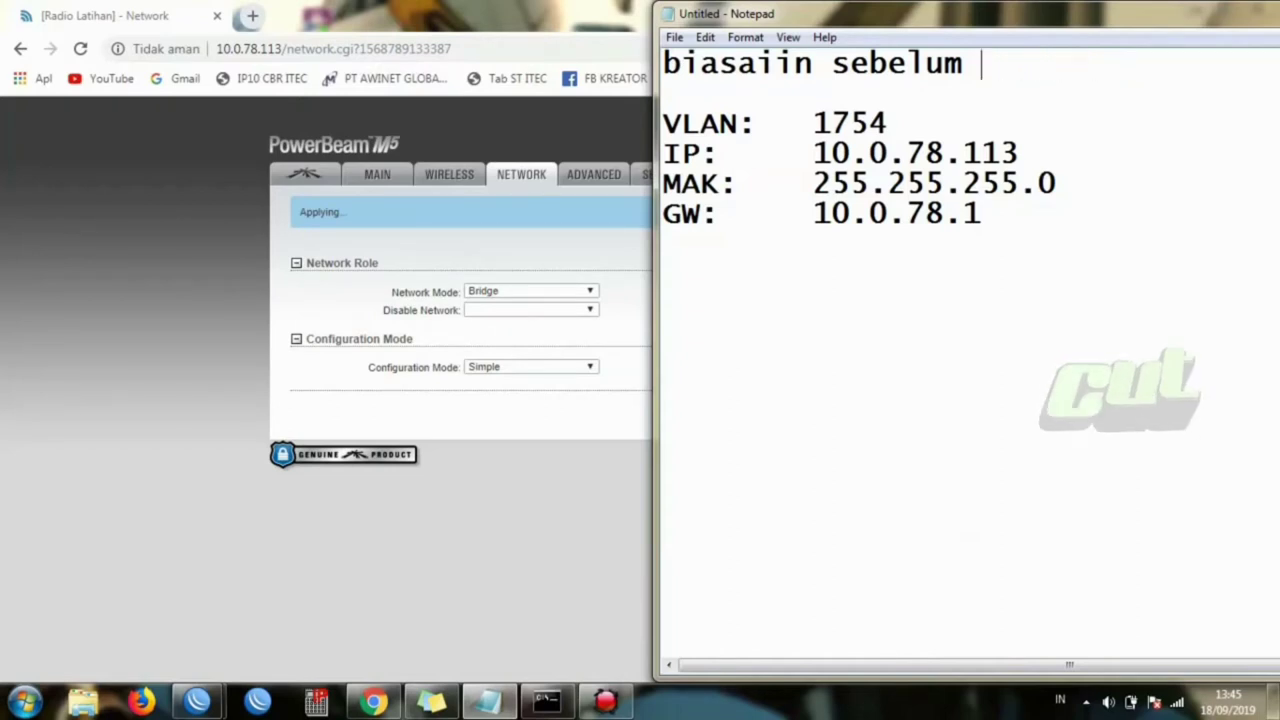
{"action": "type", "text": "di app"}
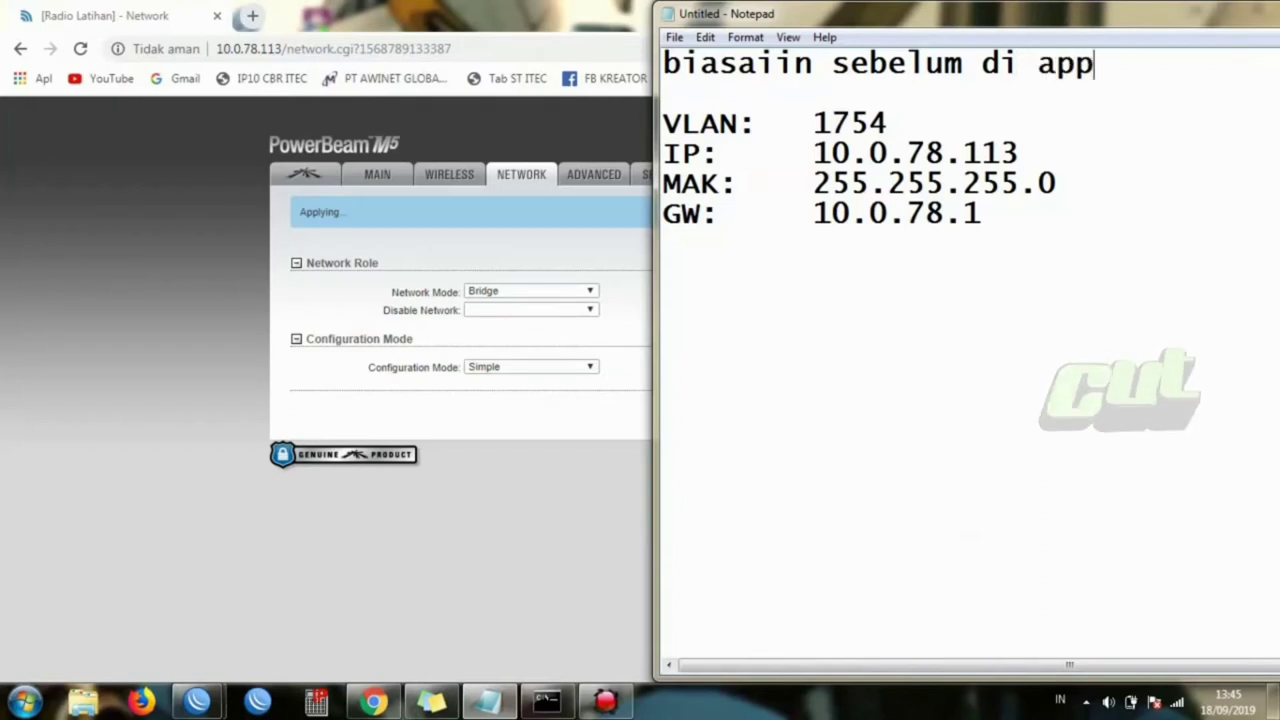
{"action": "type", "text": "ly"}
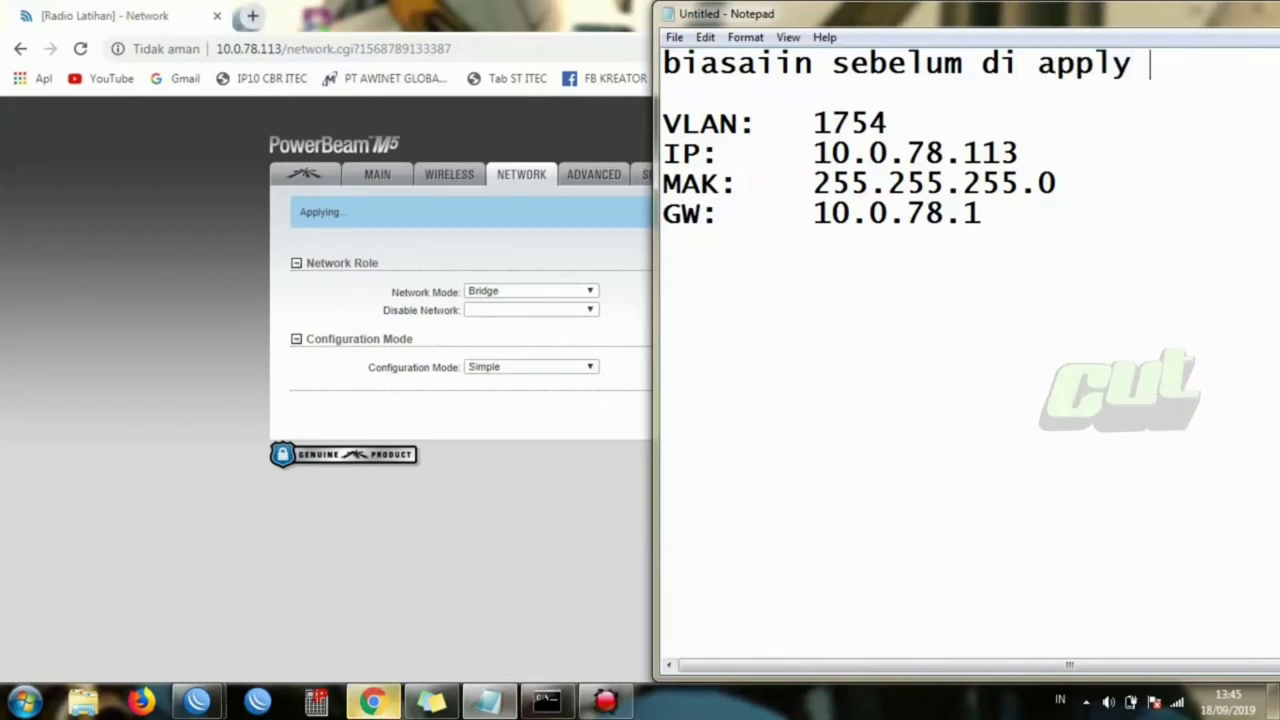
{"action": "left_click_drag", "start_coordinate": [704, 18], "coordinate": [312, 96]}
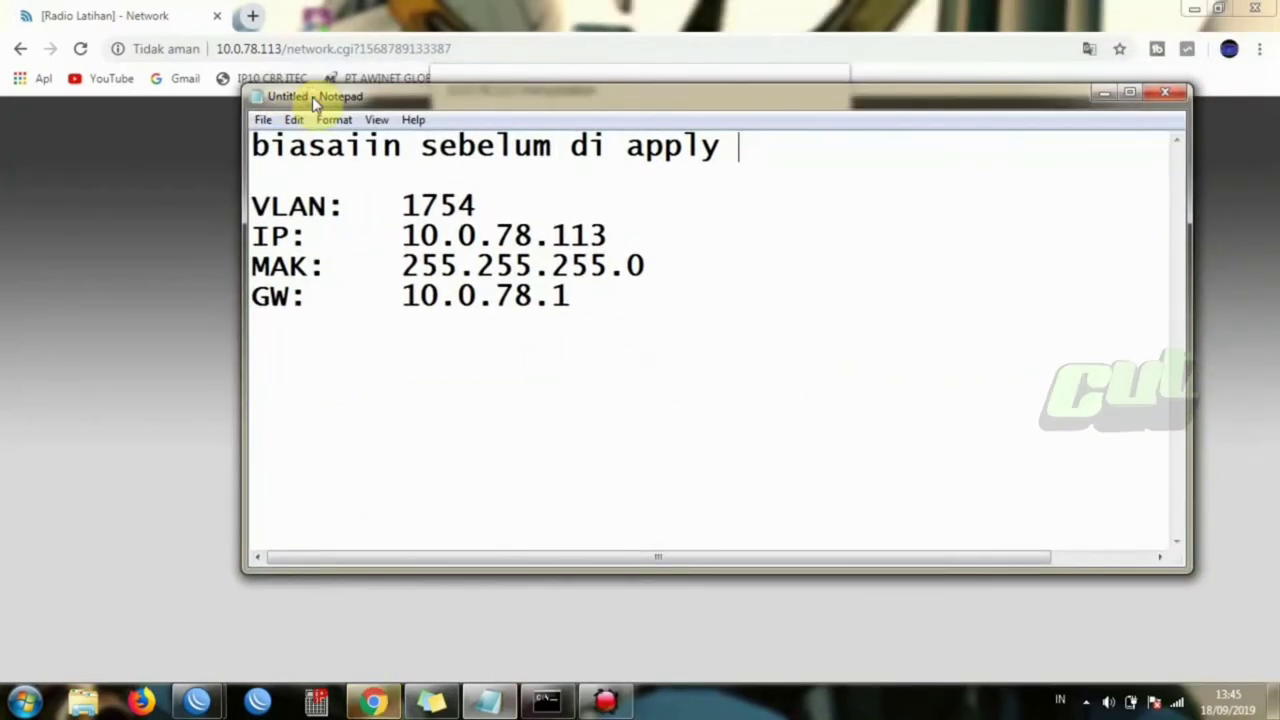
{"action": "type", "text": "kita"}
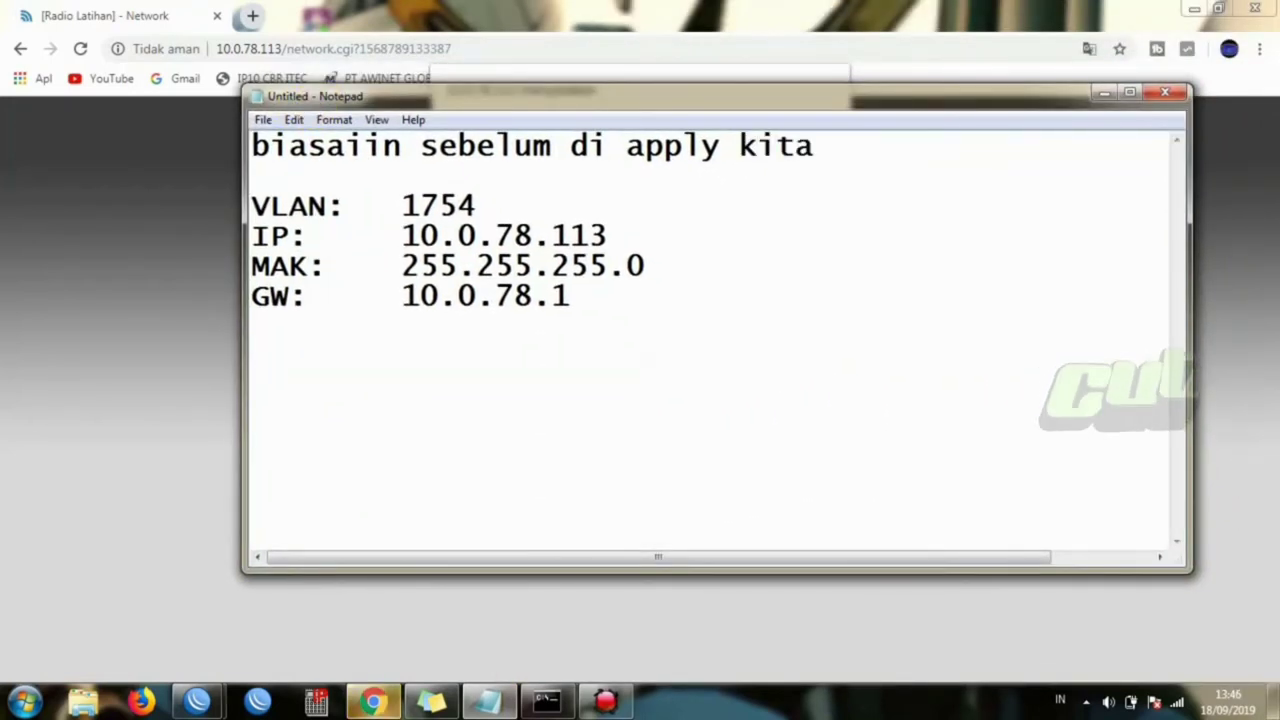
{"action": "type", "text": " tes du"}
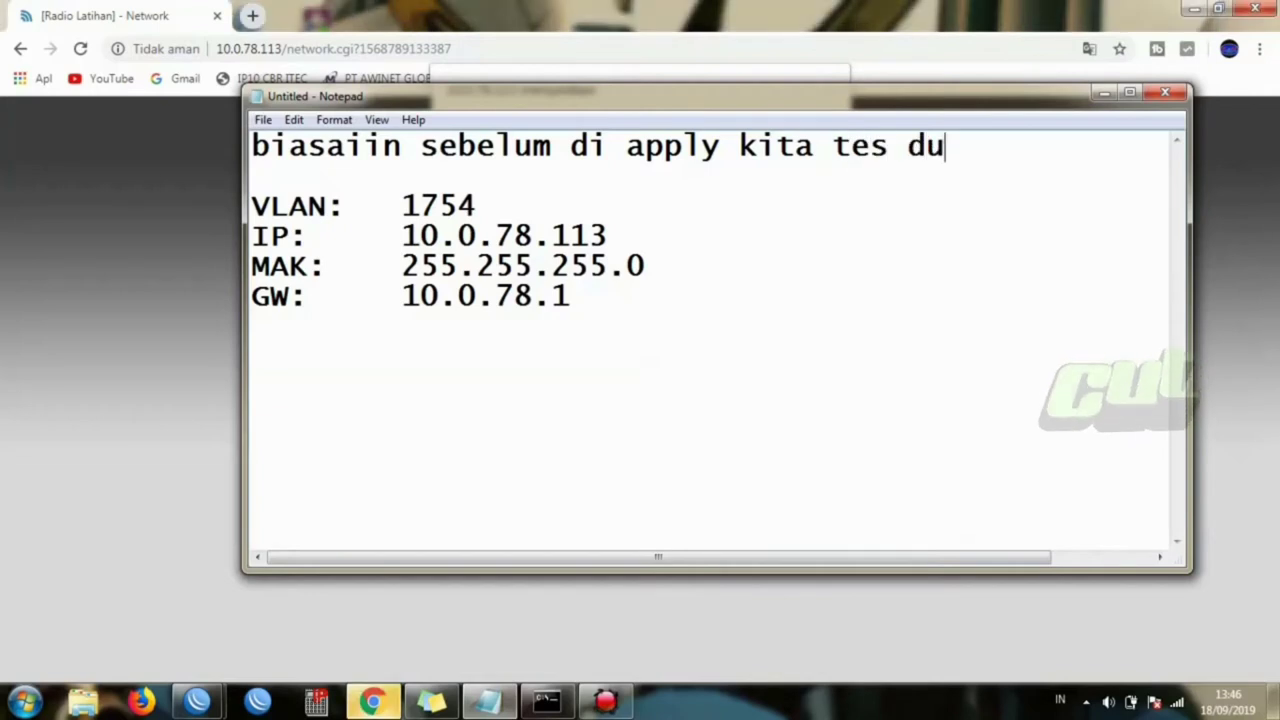
{"action": "type", "text": "lu"}
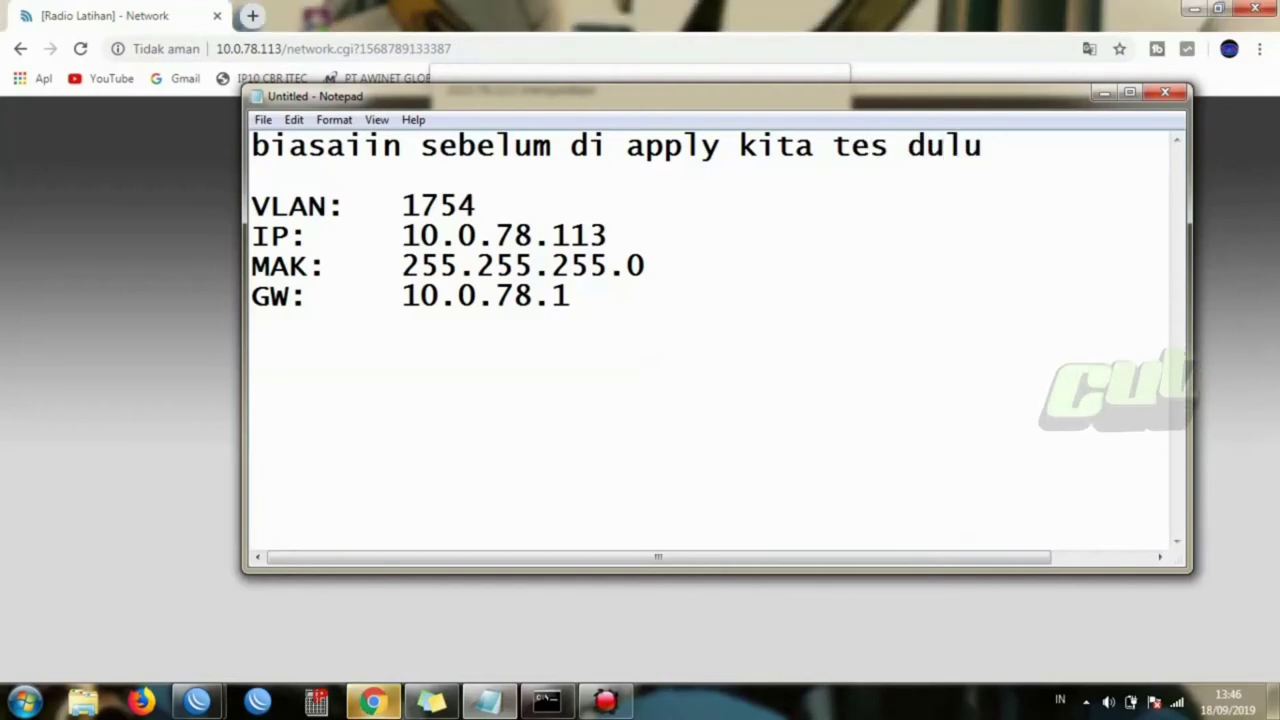
- Add lines 'tkut nya ada salah seting nanti malah' and 'ga bisa di buka radinya'
{"action": "key", "text": "Return"}
{"action": "type", "text": "t"}
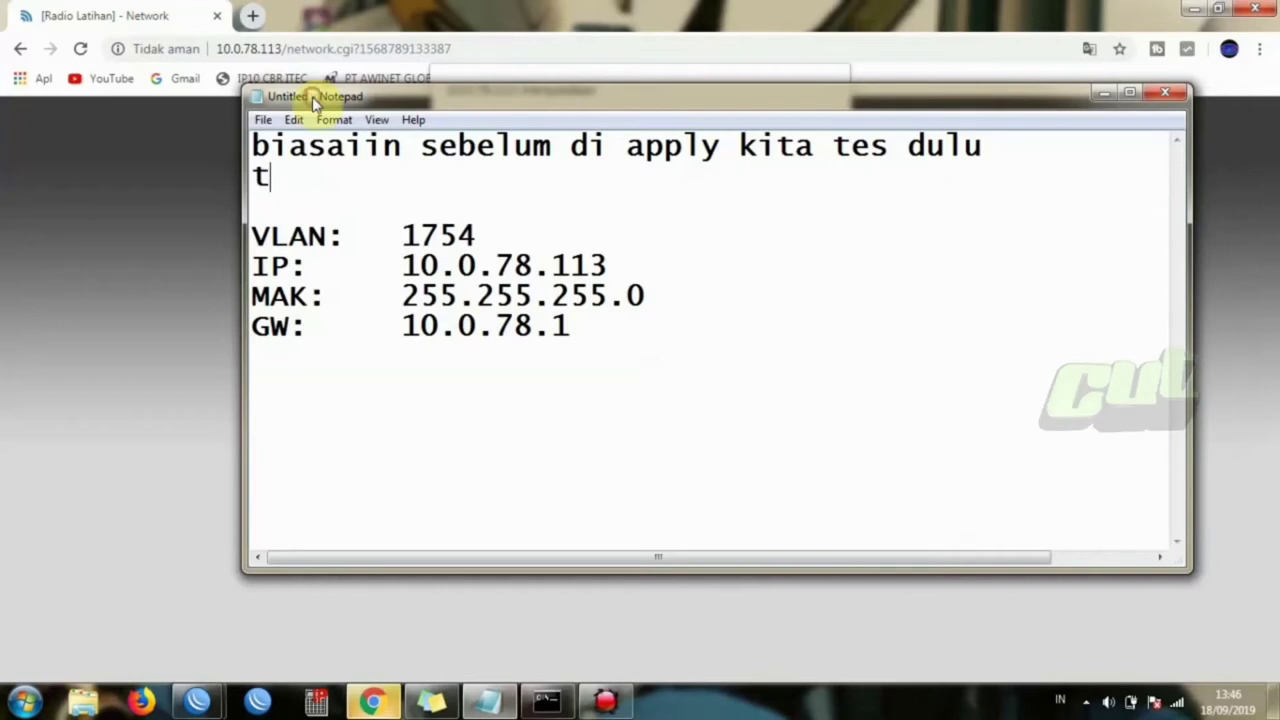
{"action": "type", "text": "k"}
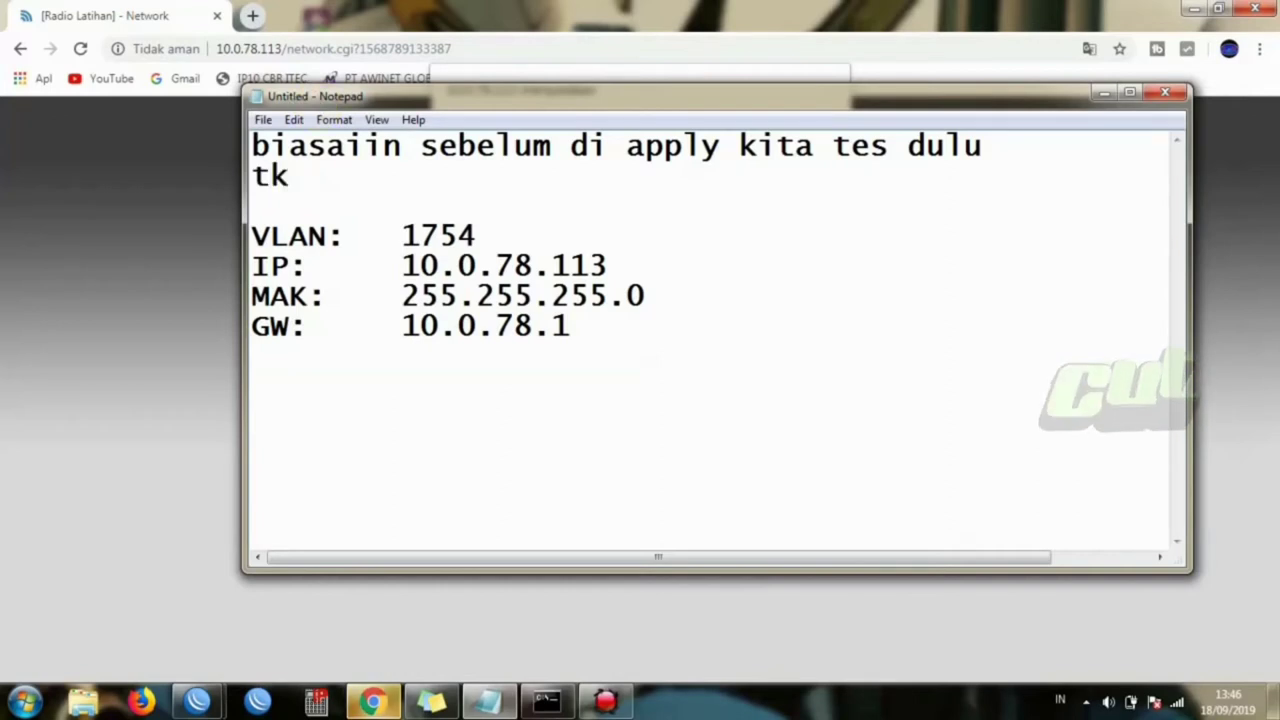
{"action": "type", "text": "ut nya "}
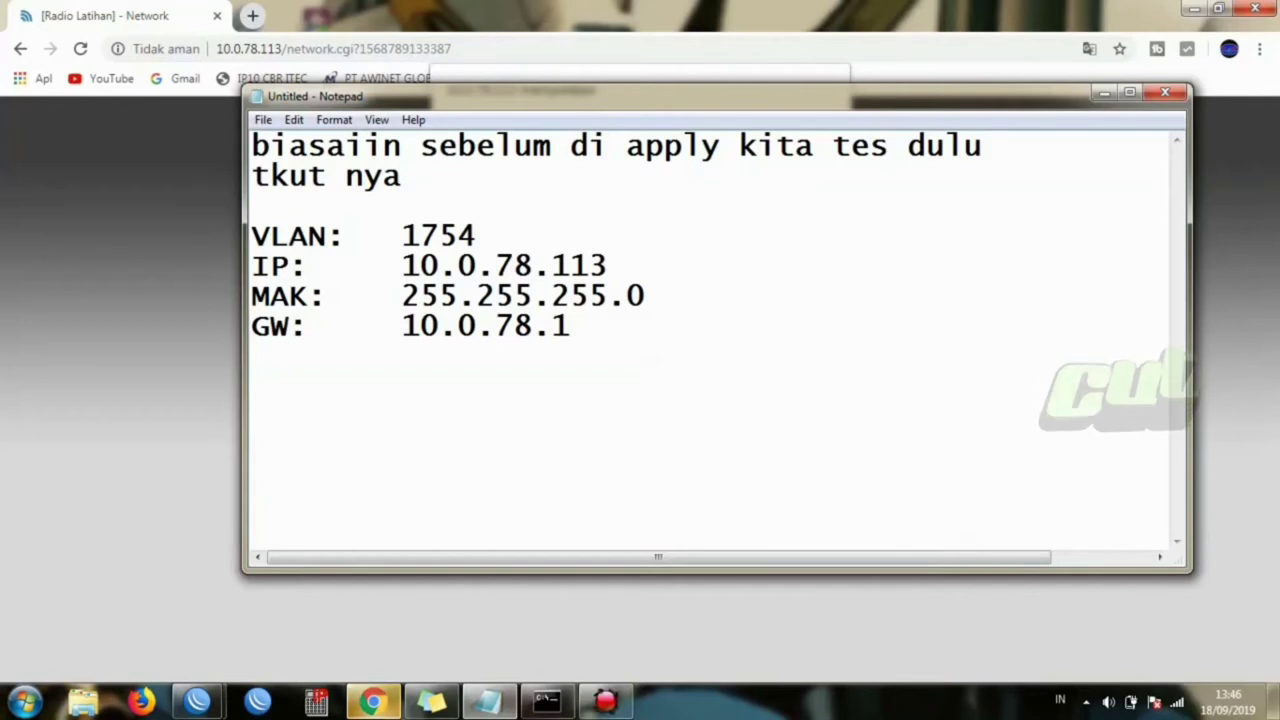
{"action": "type", "text": "ada s"}
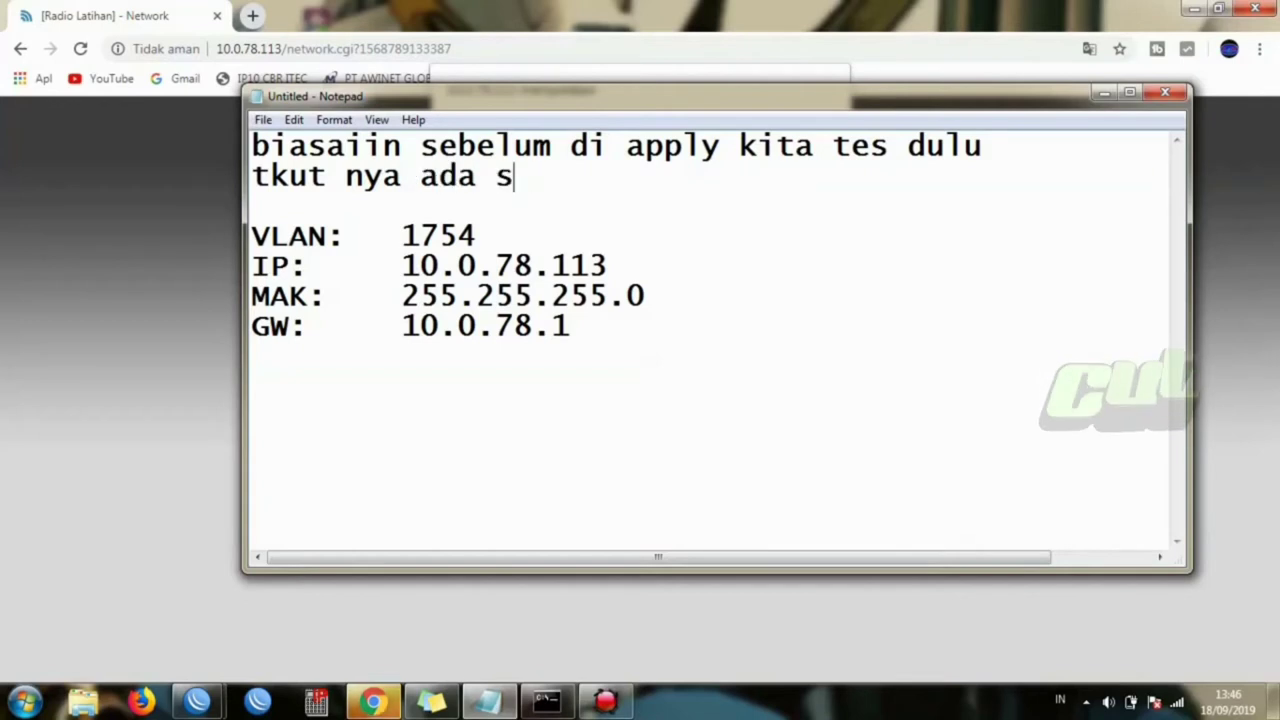
{"action": "type", "text": "alah setin"}
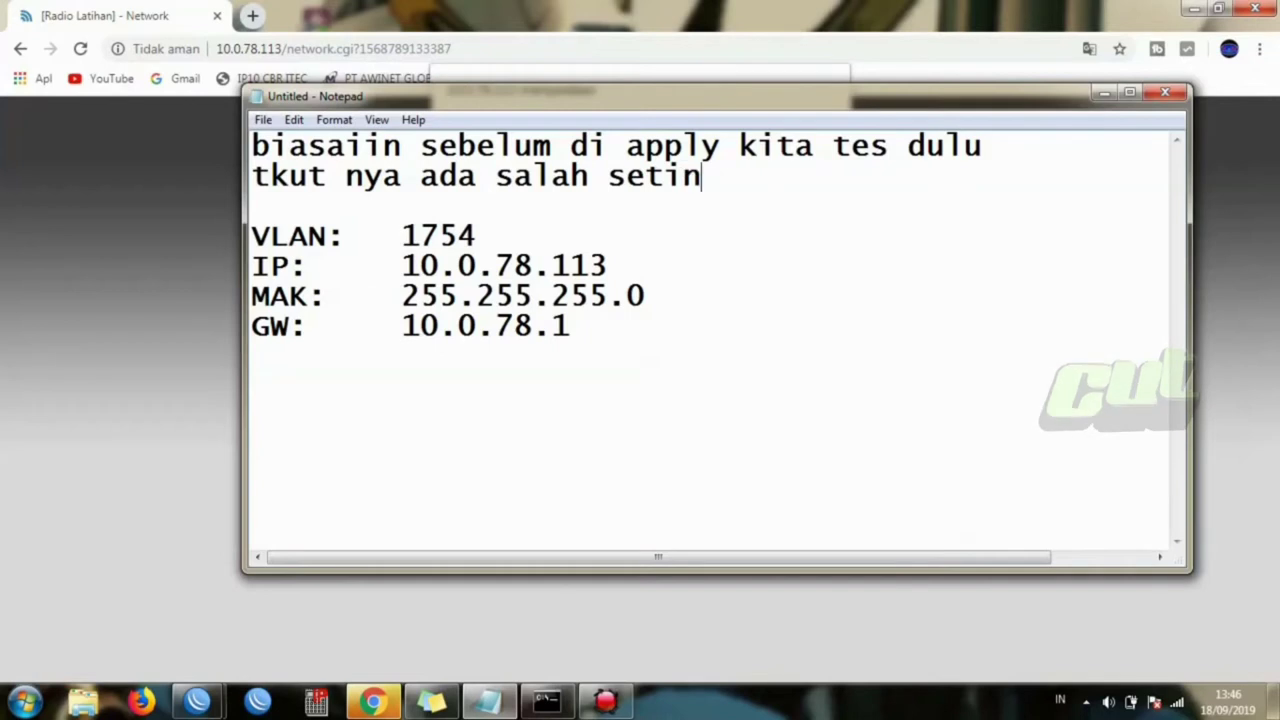
{"action": "type", "text": "g nan"}
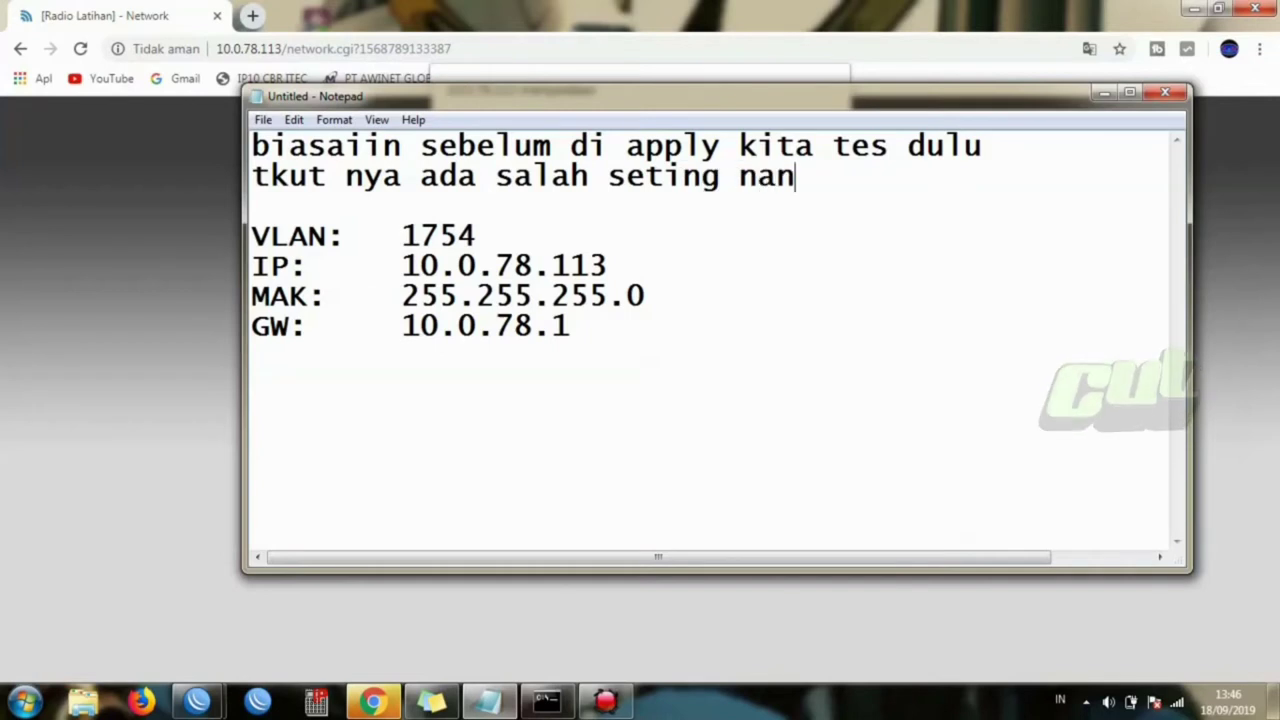
{"action": "type", "text": "ti malah"}
{"action": "key", "text": "Return"}
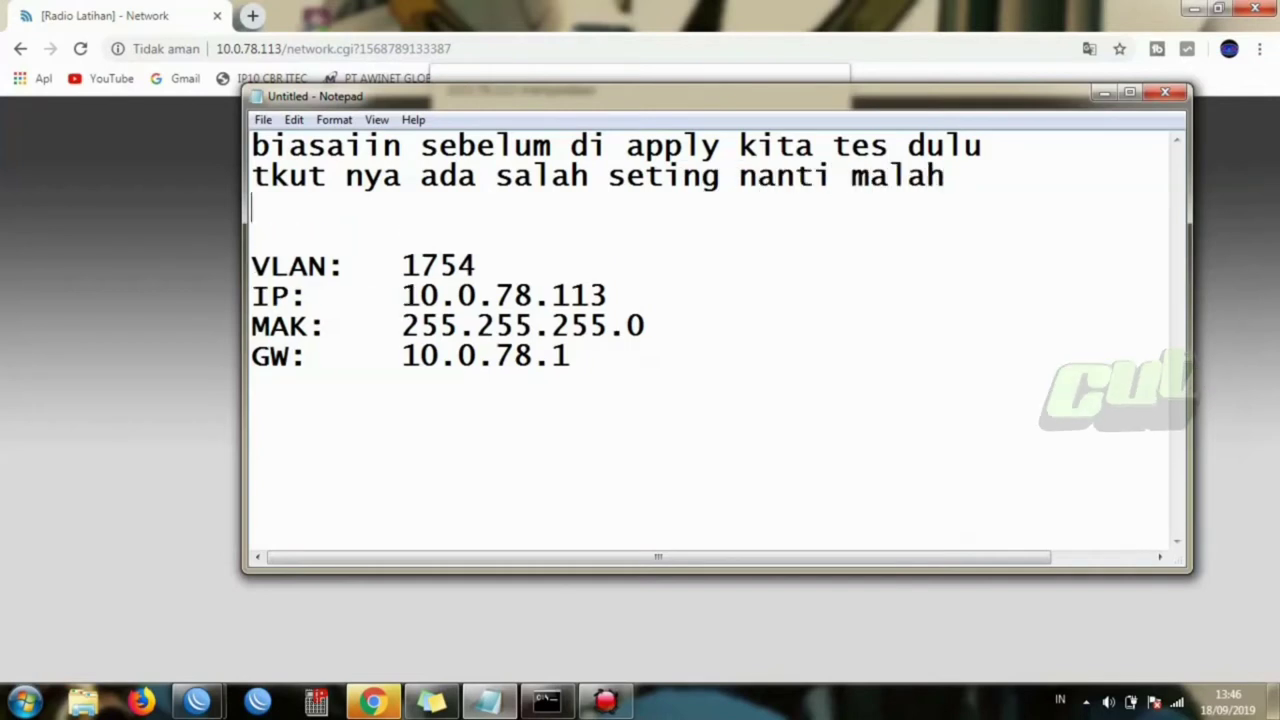
{"action": "type", "text": "ga bisa "}
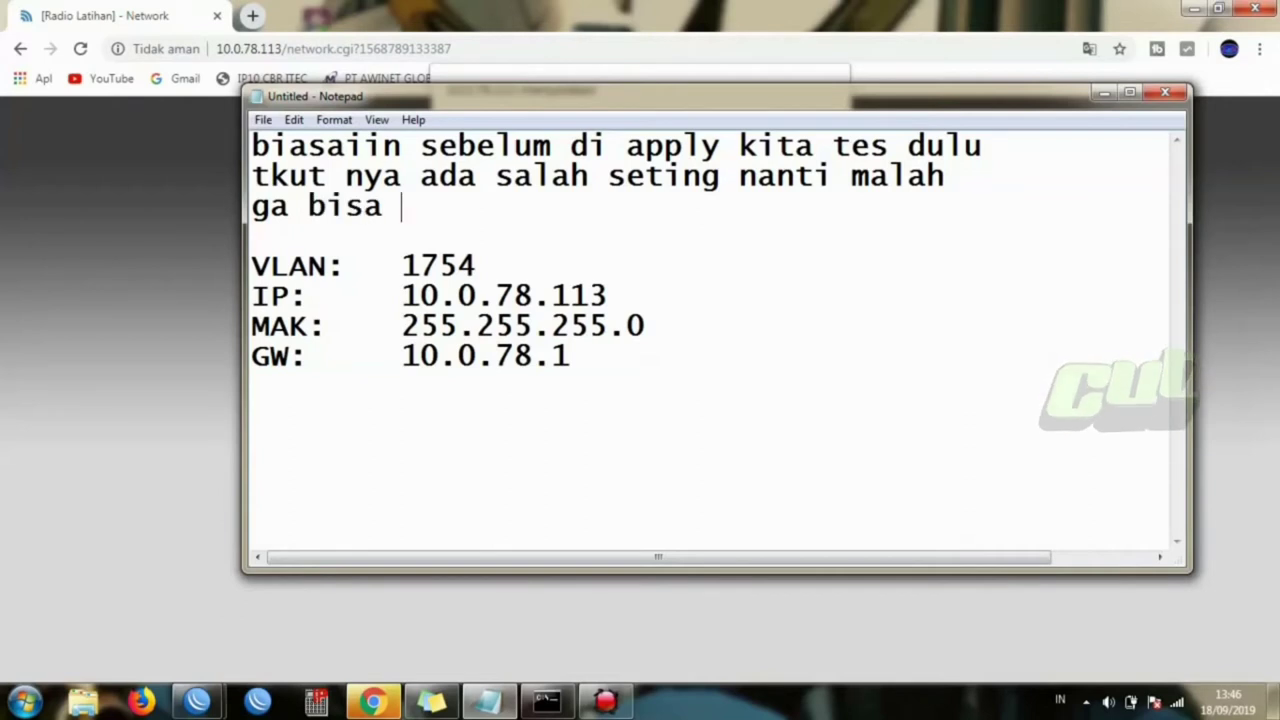
{"action": "type", "text": "di bu"}
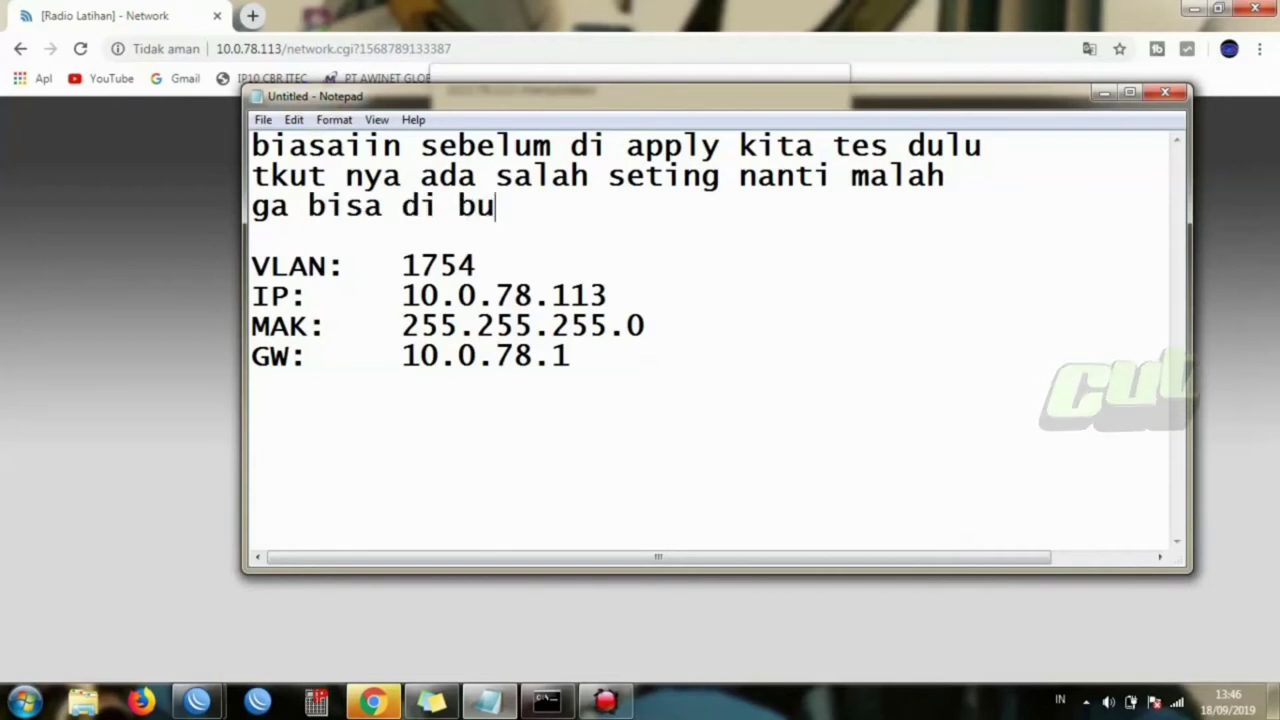
{"action": "type", "text": "ka radinya"}
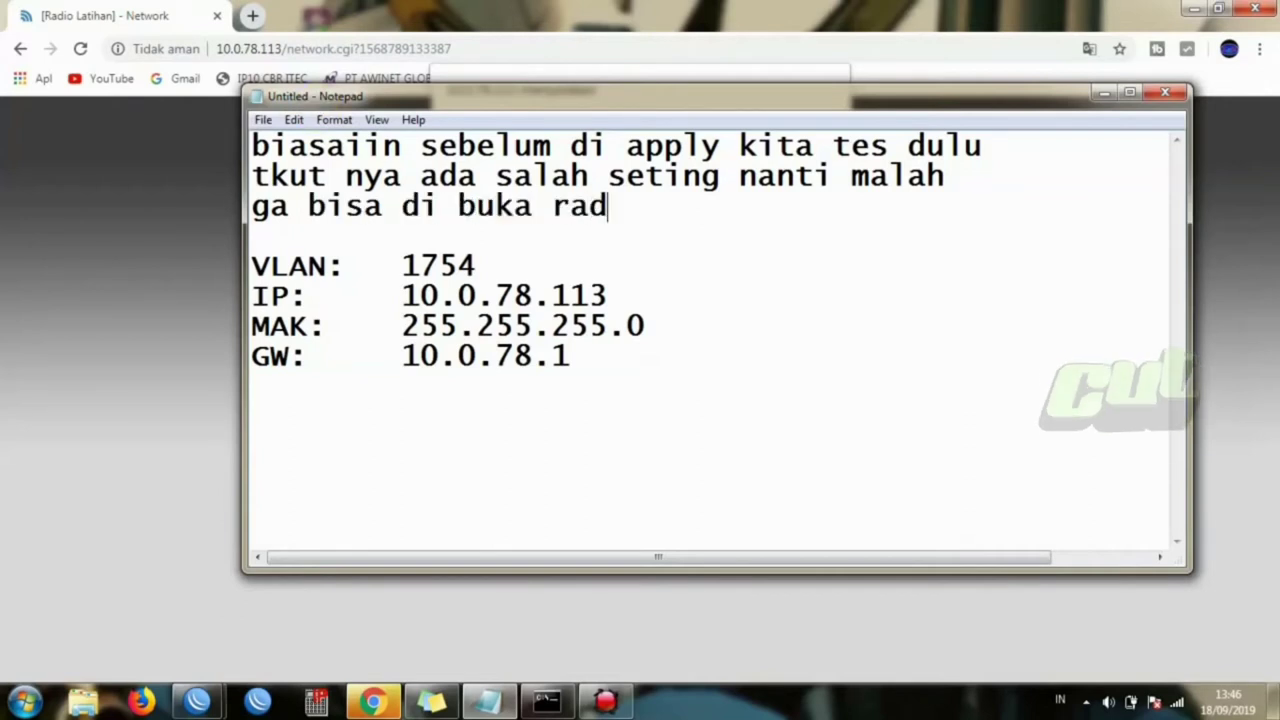
{"action": "key", "text": "Return"}
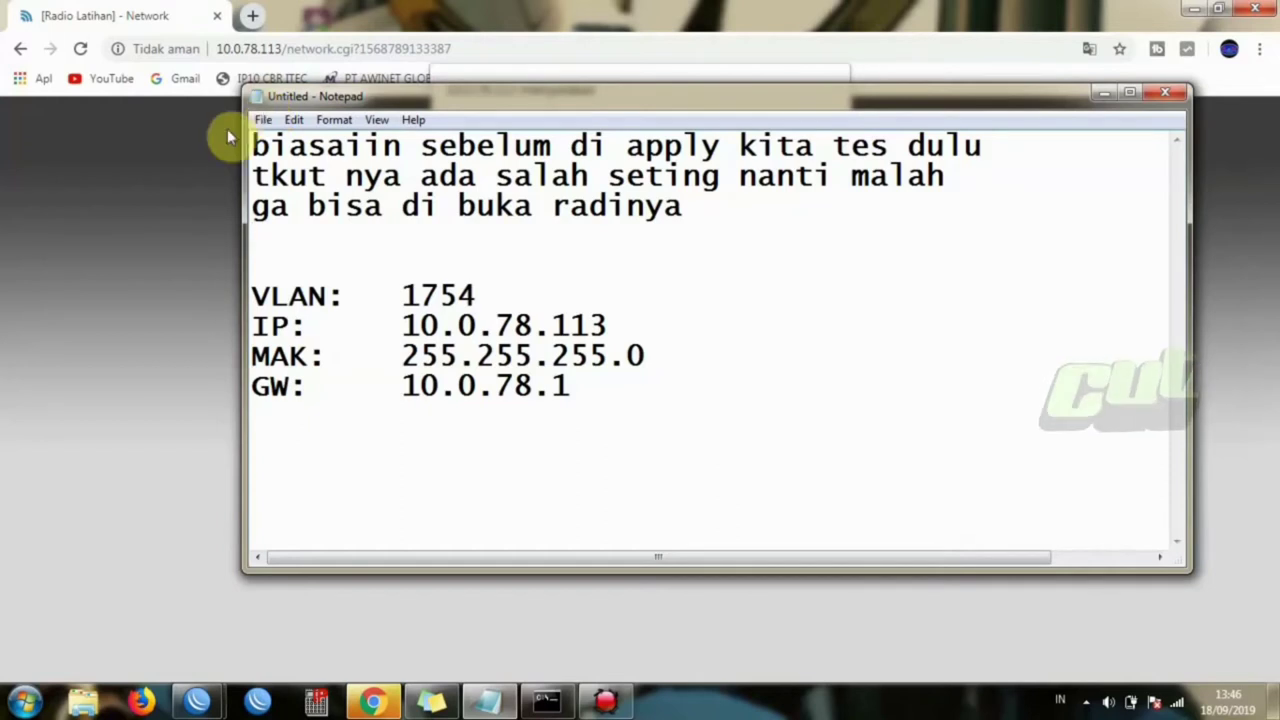
- Dismiss the airOS Failed! alert and note 'naah sudah bisa ke buka nih alatnya tinggal kita apply radionya'
{"action": "left_click", "coordinate": [171, 183]}
{"action": "left_click", "coordinate": [800, 157]}
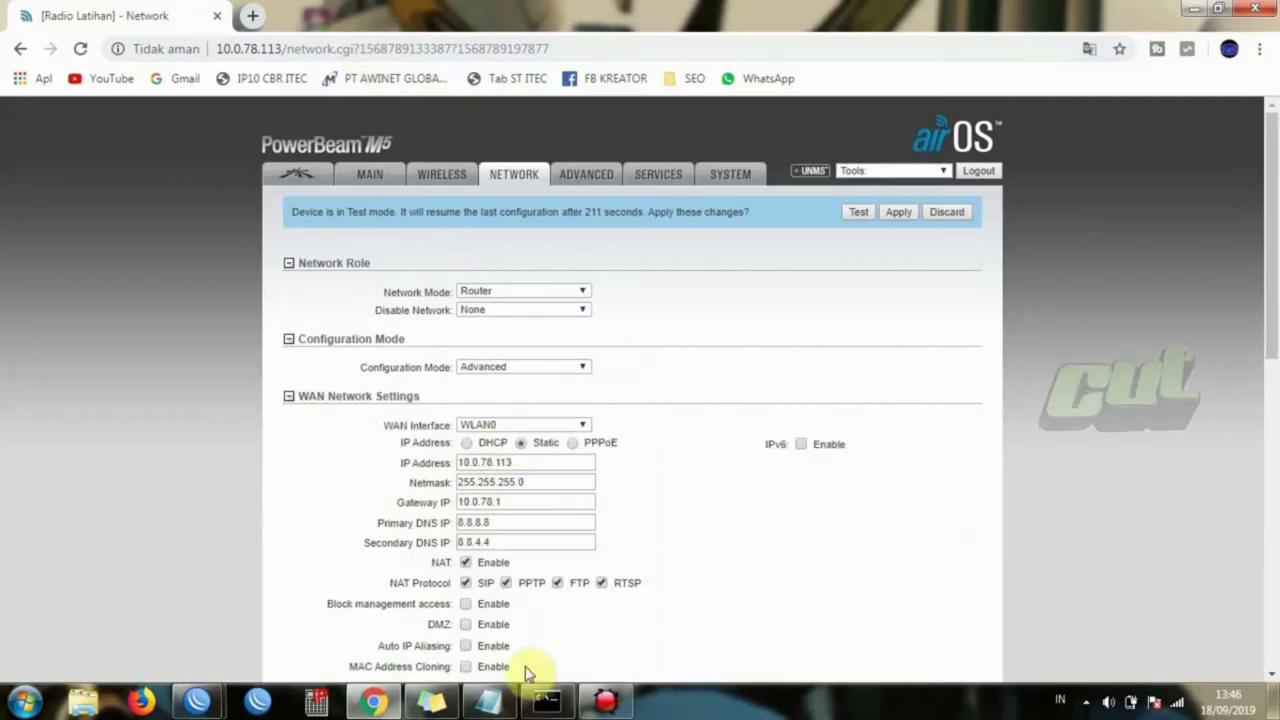
{"action": "left_click", "coordinate": [490, 700]}
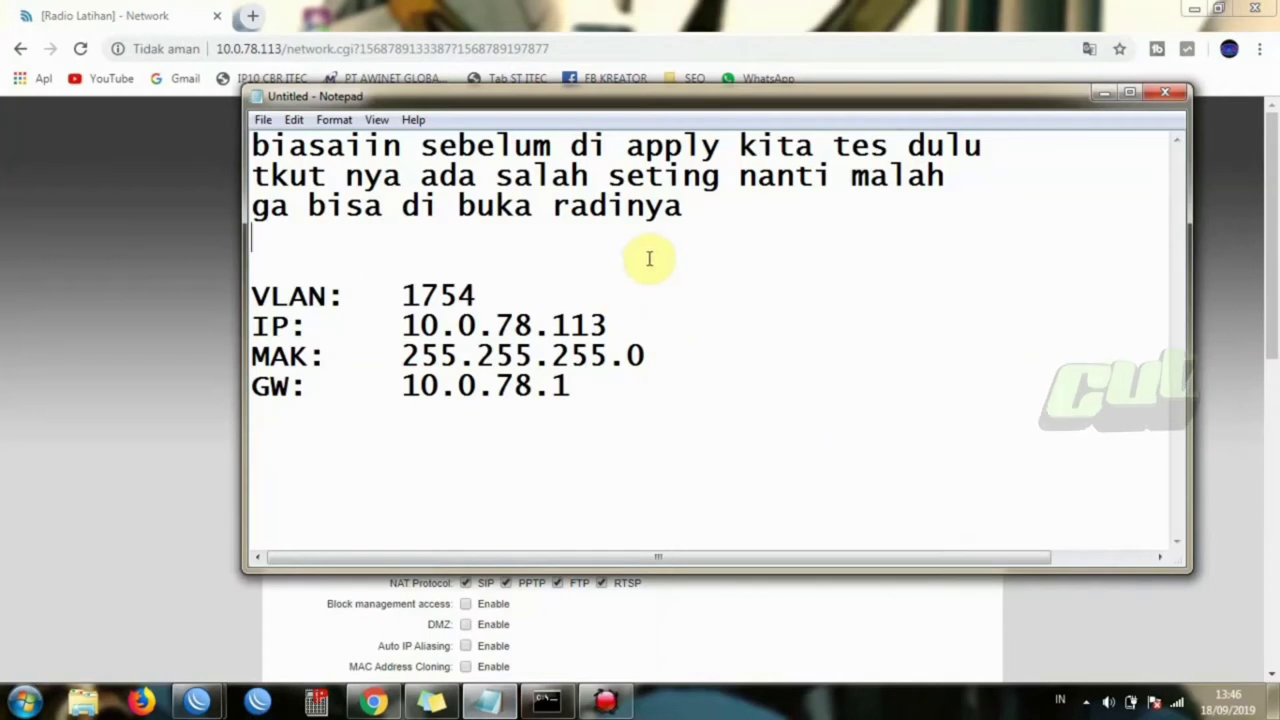
{"action": "type", "text": "naah"}
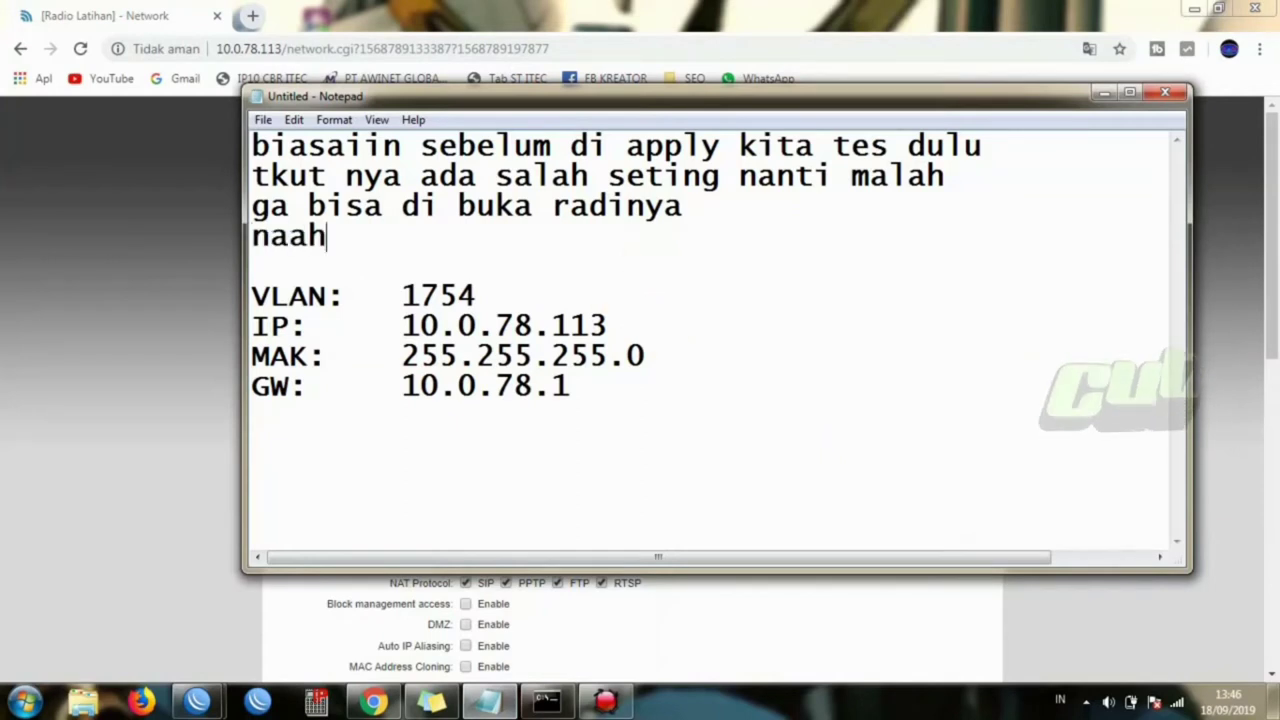
{"action": "type", "text": " suda"}
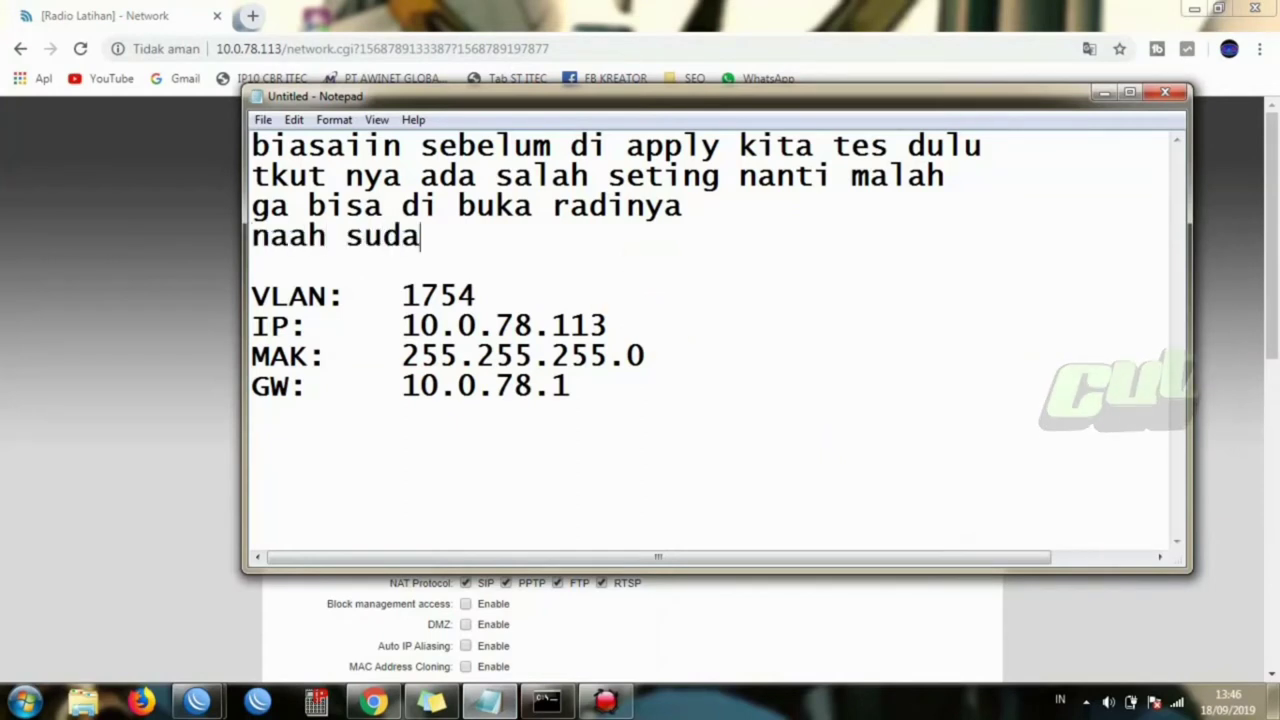
{"action": "type", "text": "h bi"}
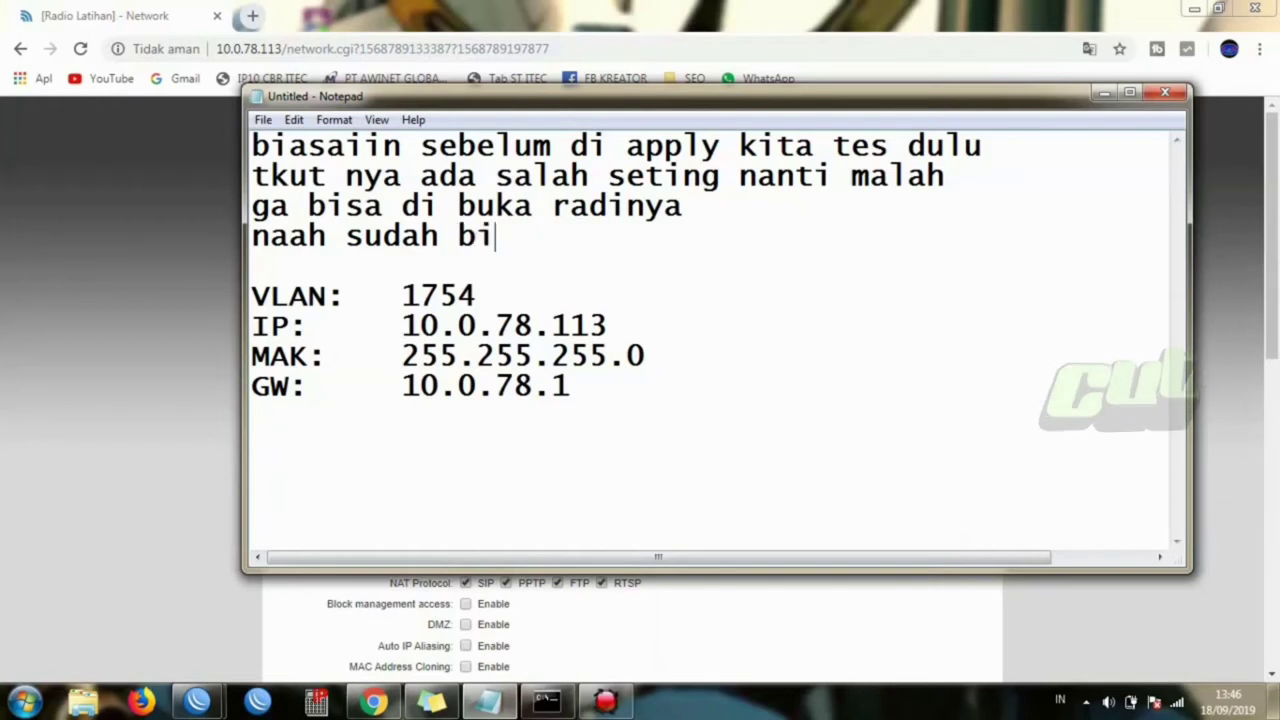
{"action": "type", "text": "sa ke bu"}
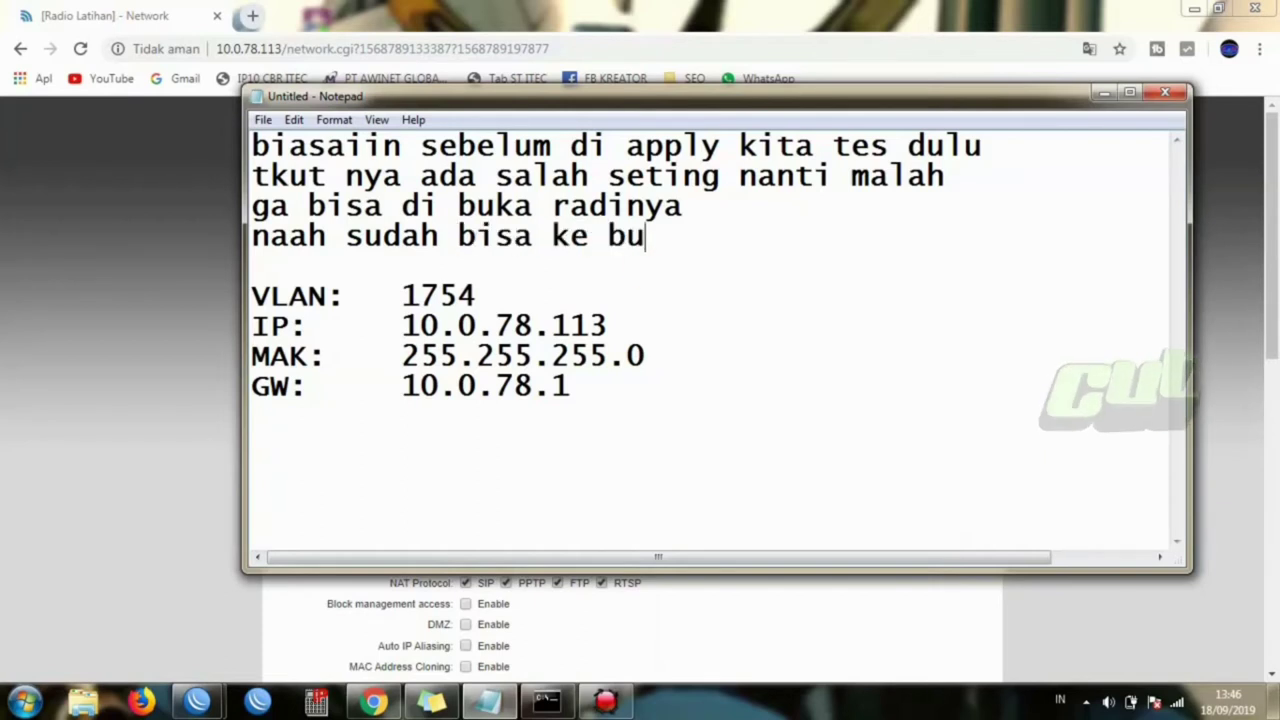
{"action": "type", "text": "ka nih "}
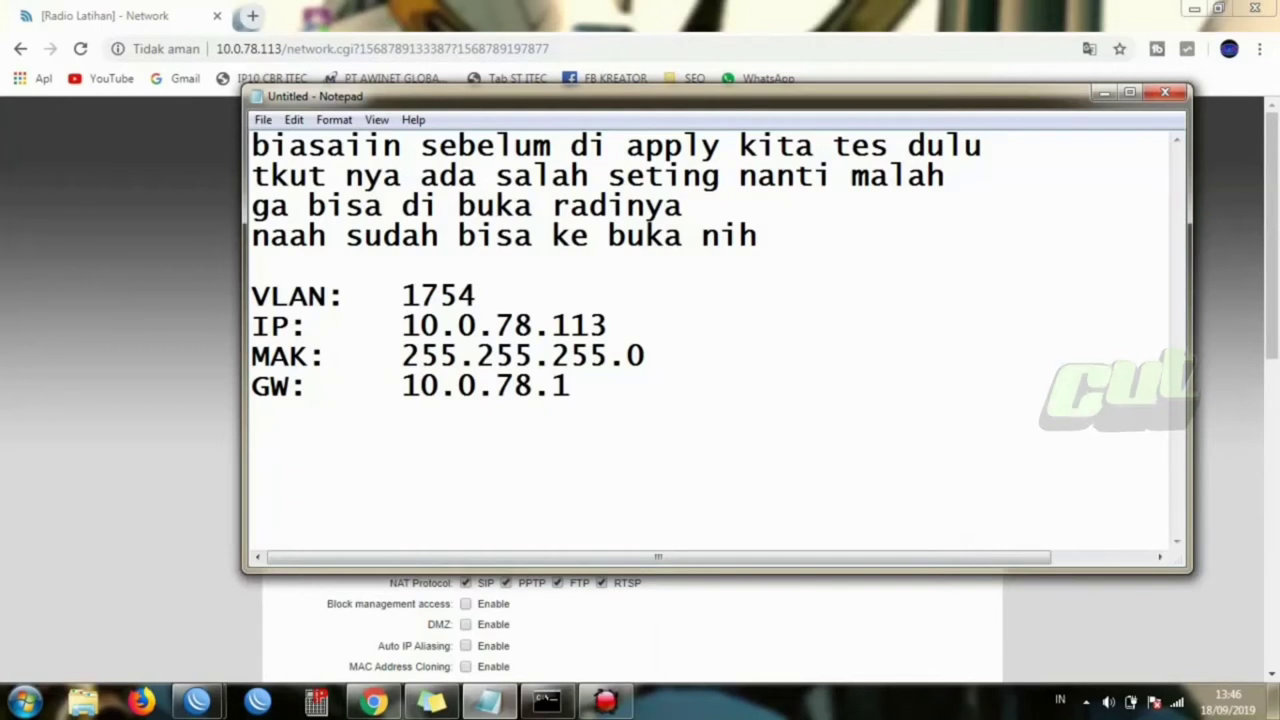
{"action": "type", "text": "alatnya"}
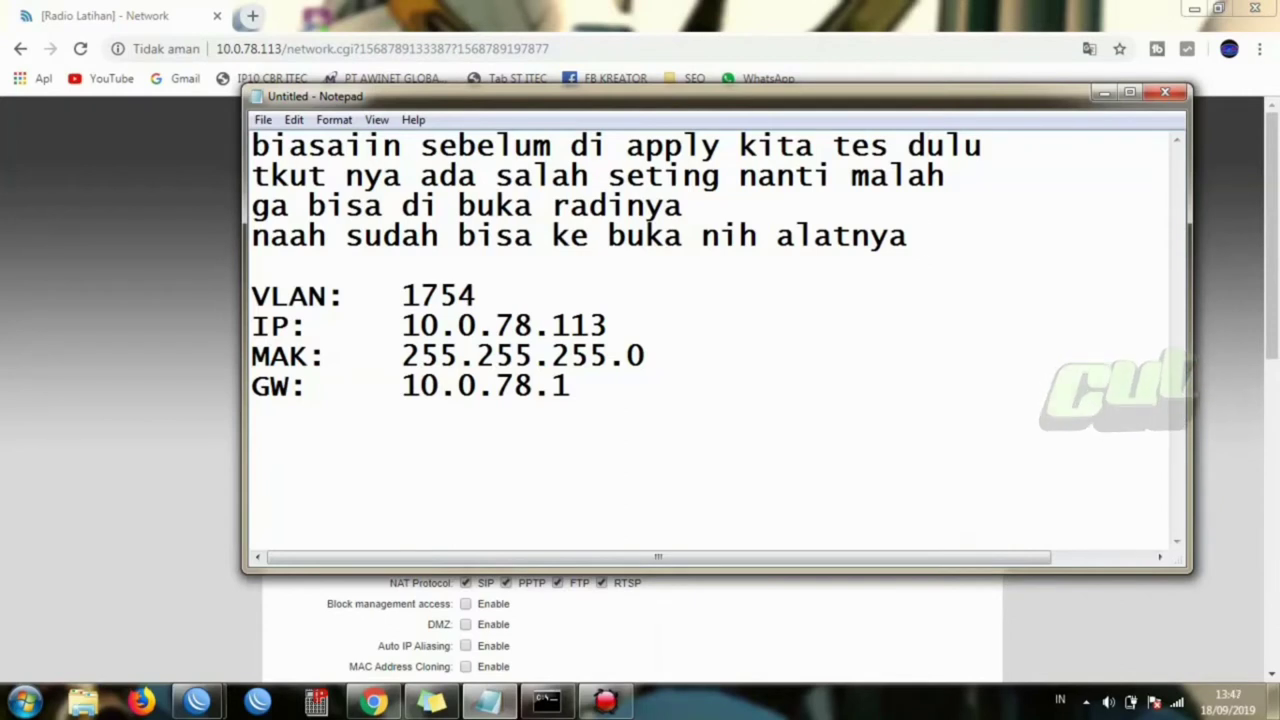
{"action": "type", "text": "tinggal k"}
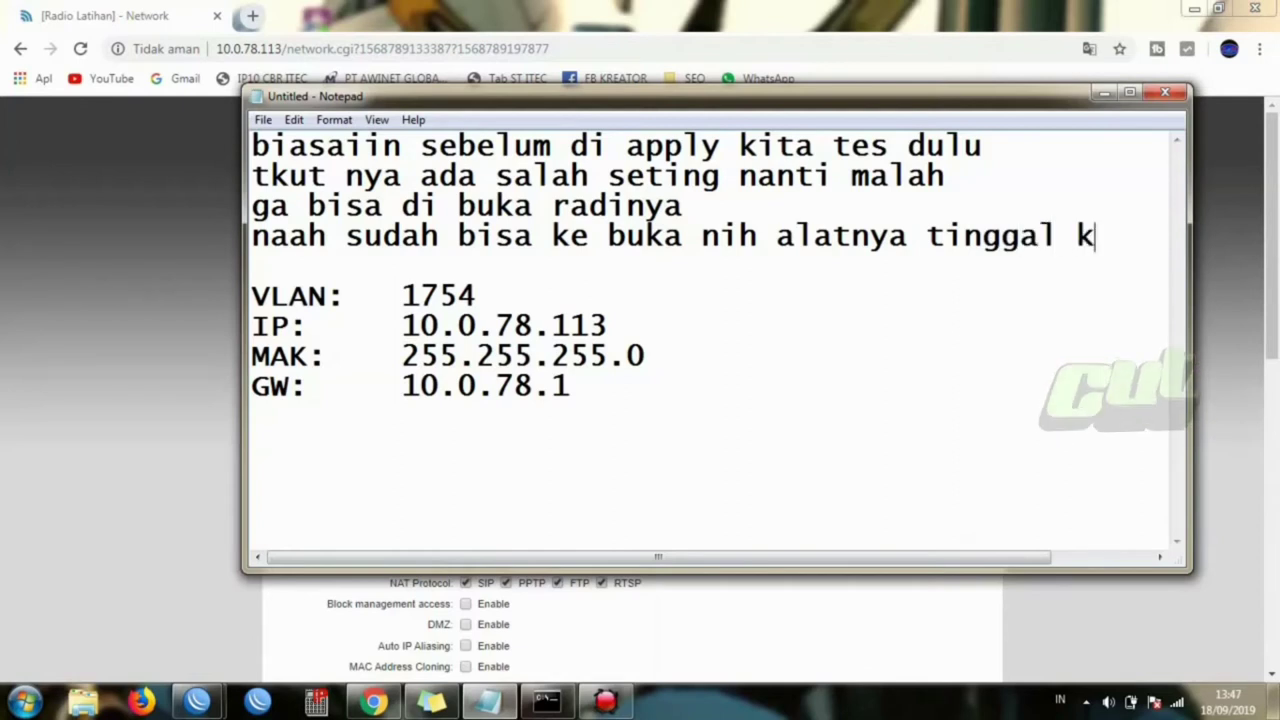
{"action": "type", "text": "ita \\"}
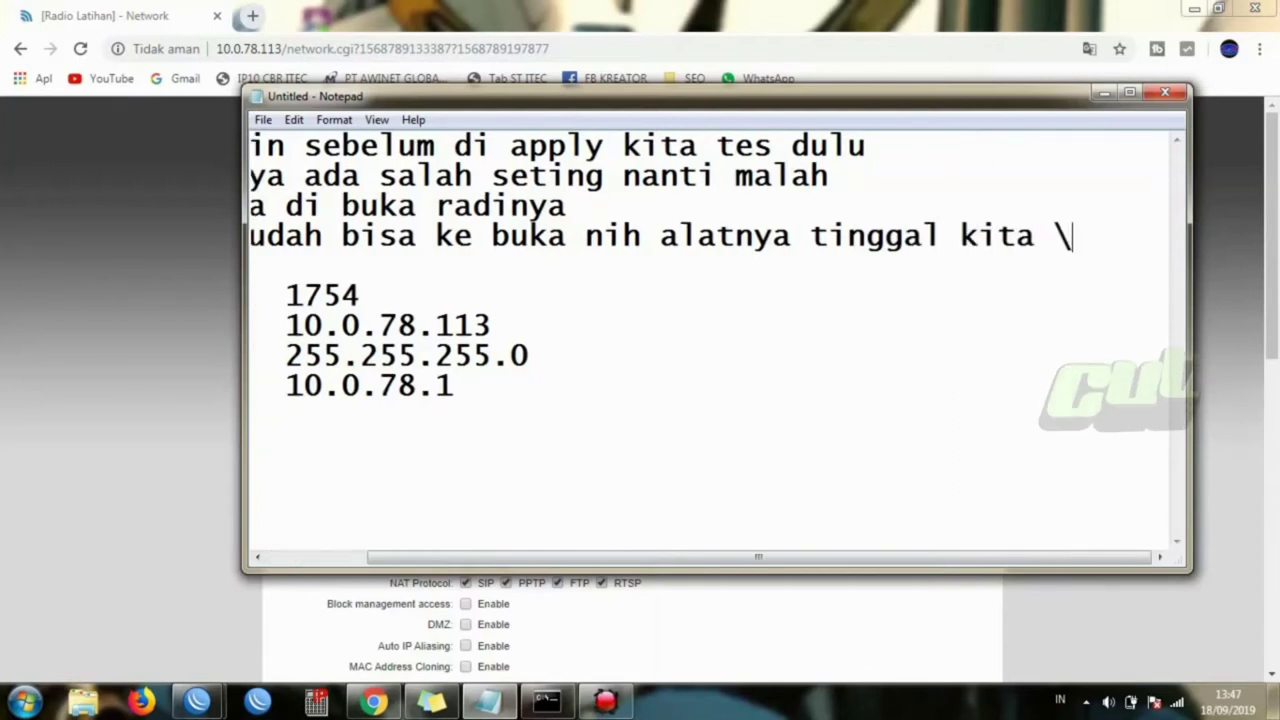
{"action": "key", "text": "Return"}
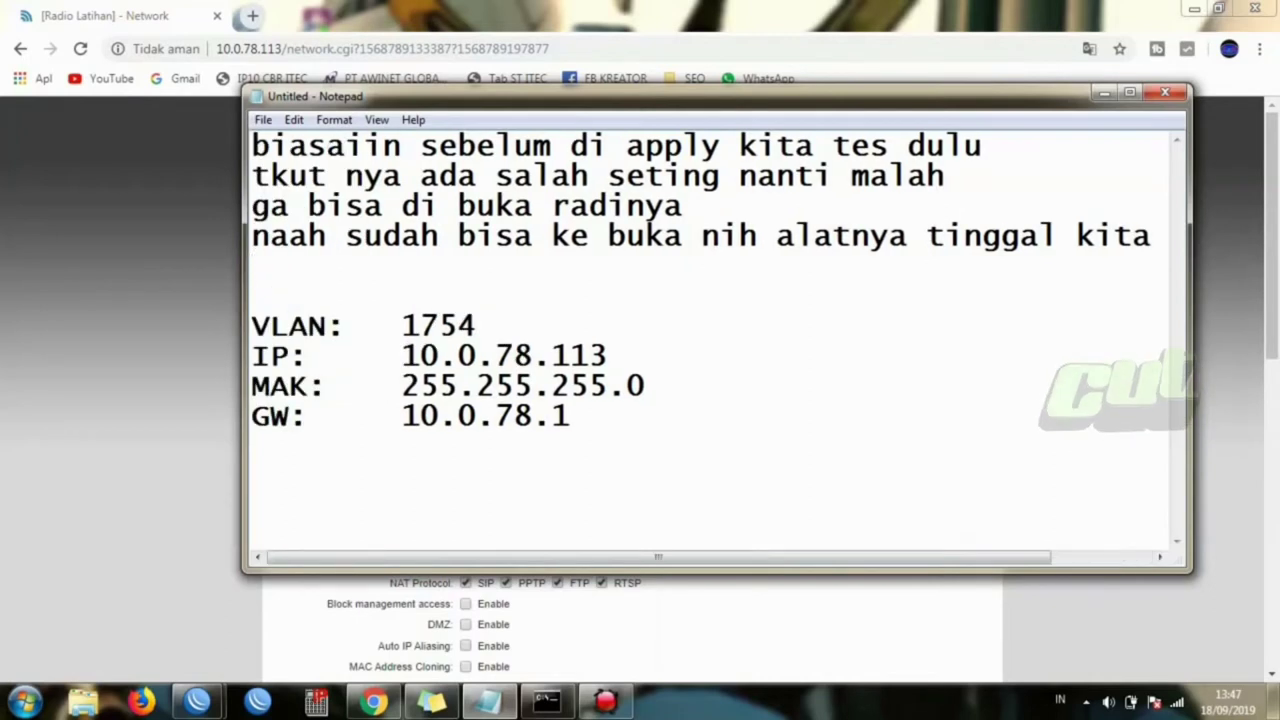
{"action": "type", "text": "appl"}
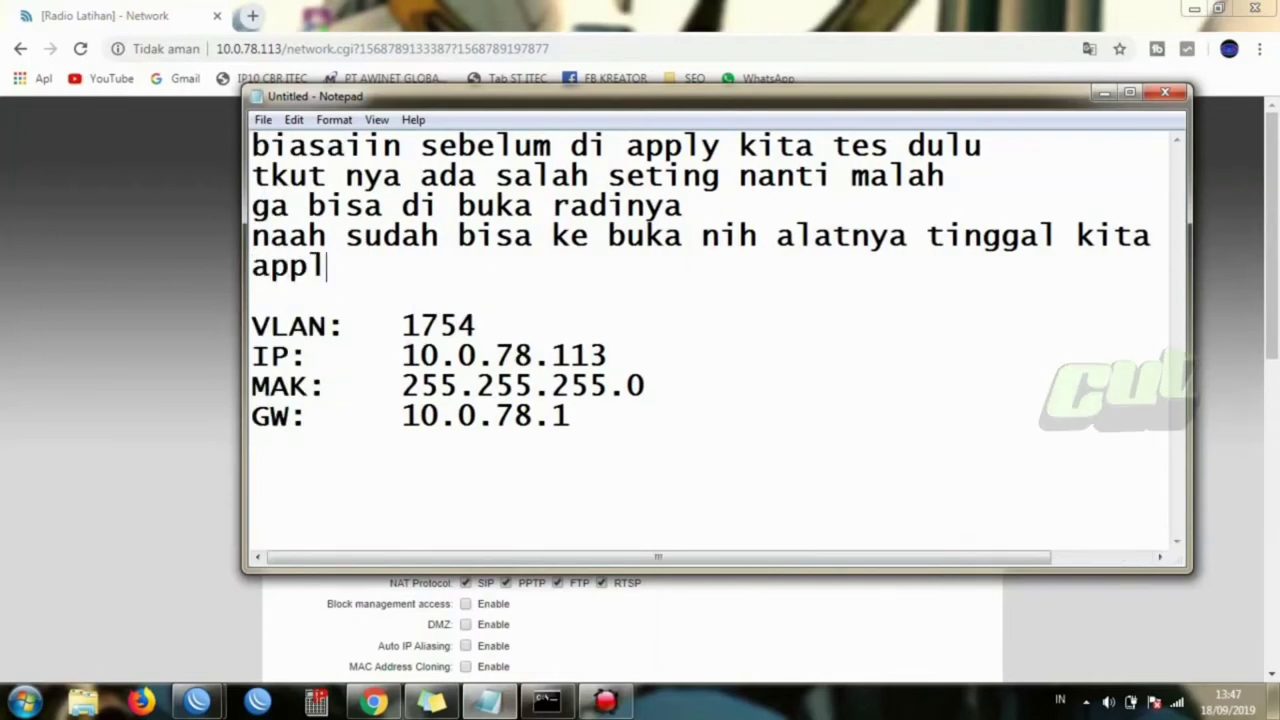
{"action": "type", "text": "y ala"}
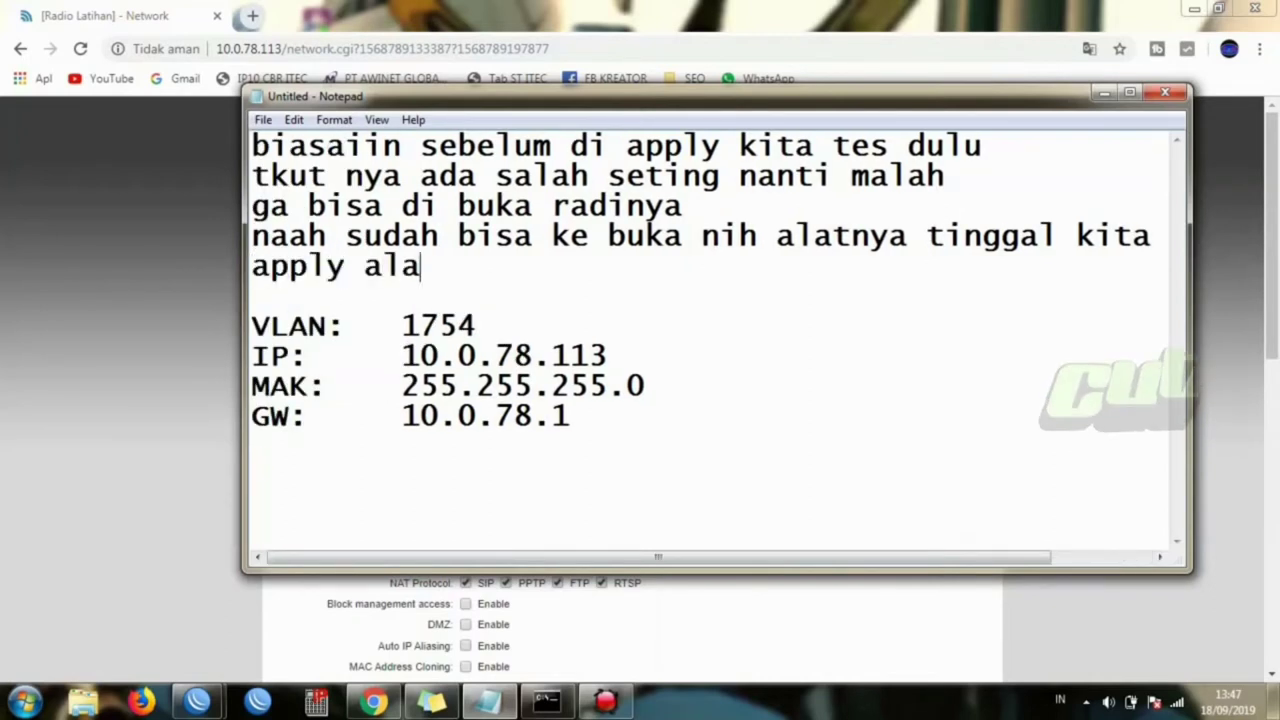
{"action": "key", "text": "BackSpace"}
{"action": "key", "text": "BackSpace"}
{"action": "key", "text": "BackSpace"}
{"action": "type", "text": "ra"}
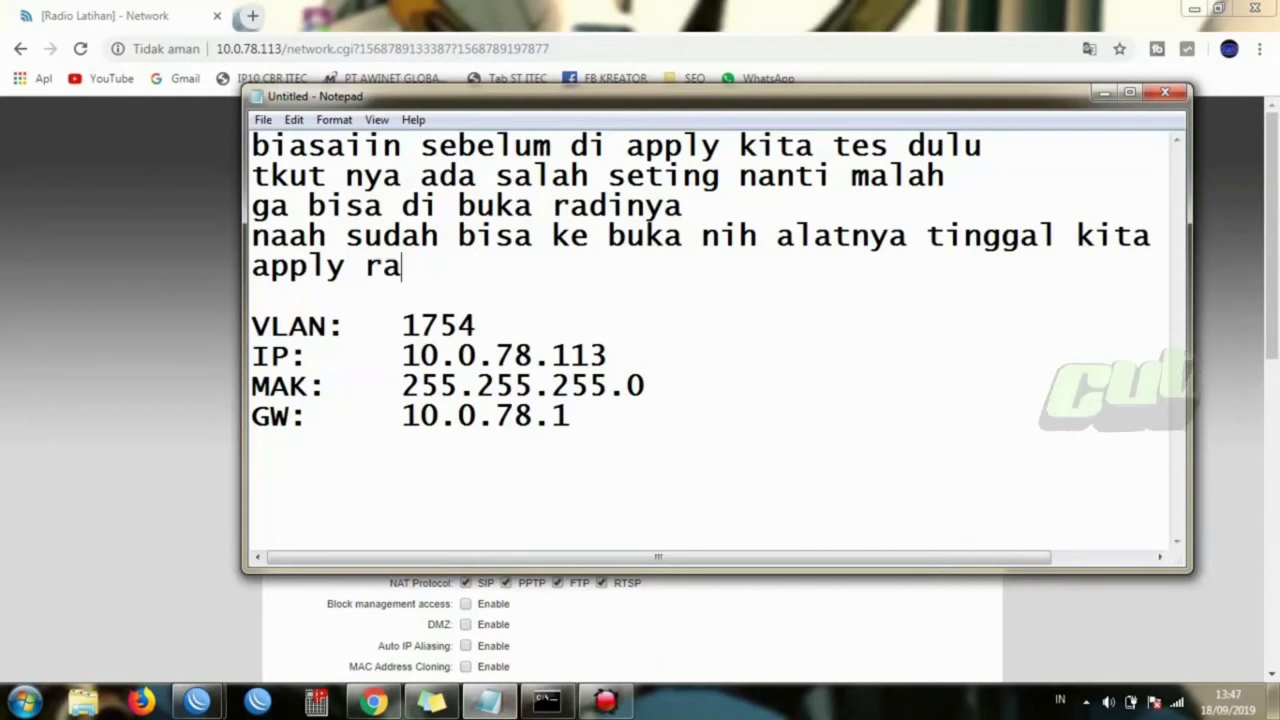
{"action": "type", "text": "dionya"}
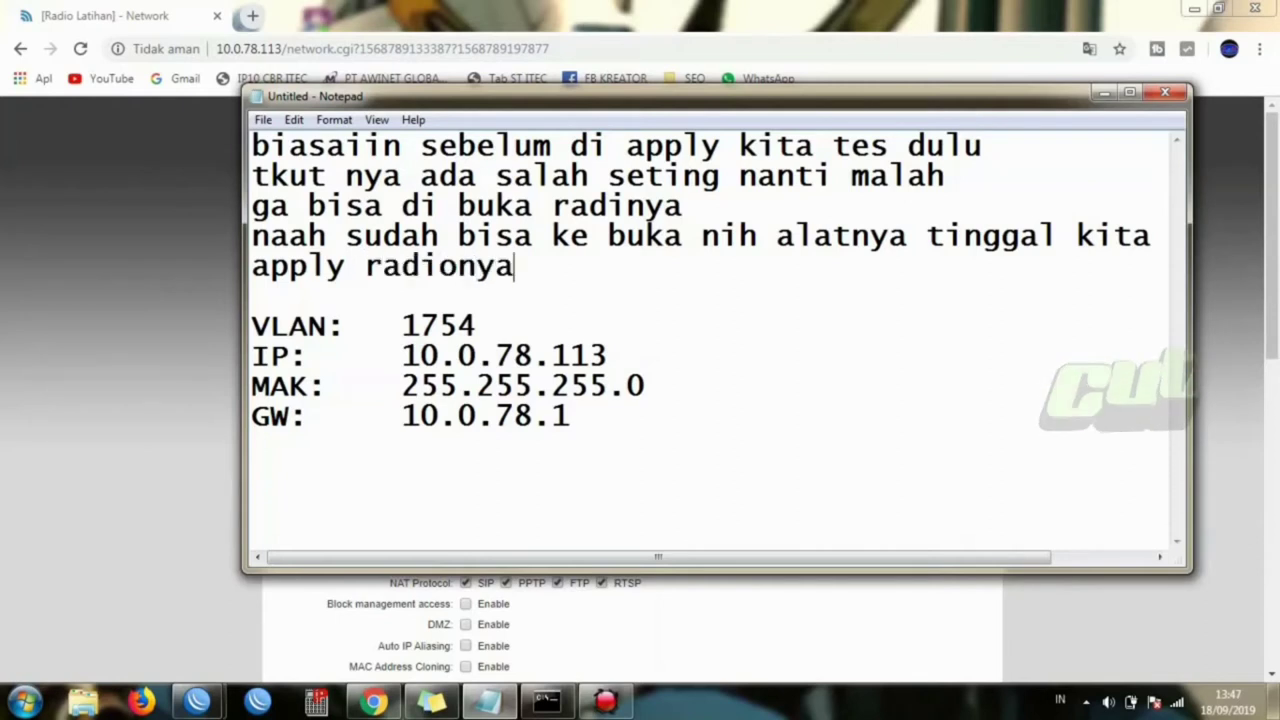
- Apply the tested network settings, then confirm Main status shows Router mode and Station WDS
{"action": "left_click", "coordinate": [9, 283]}
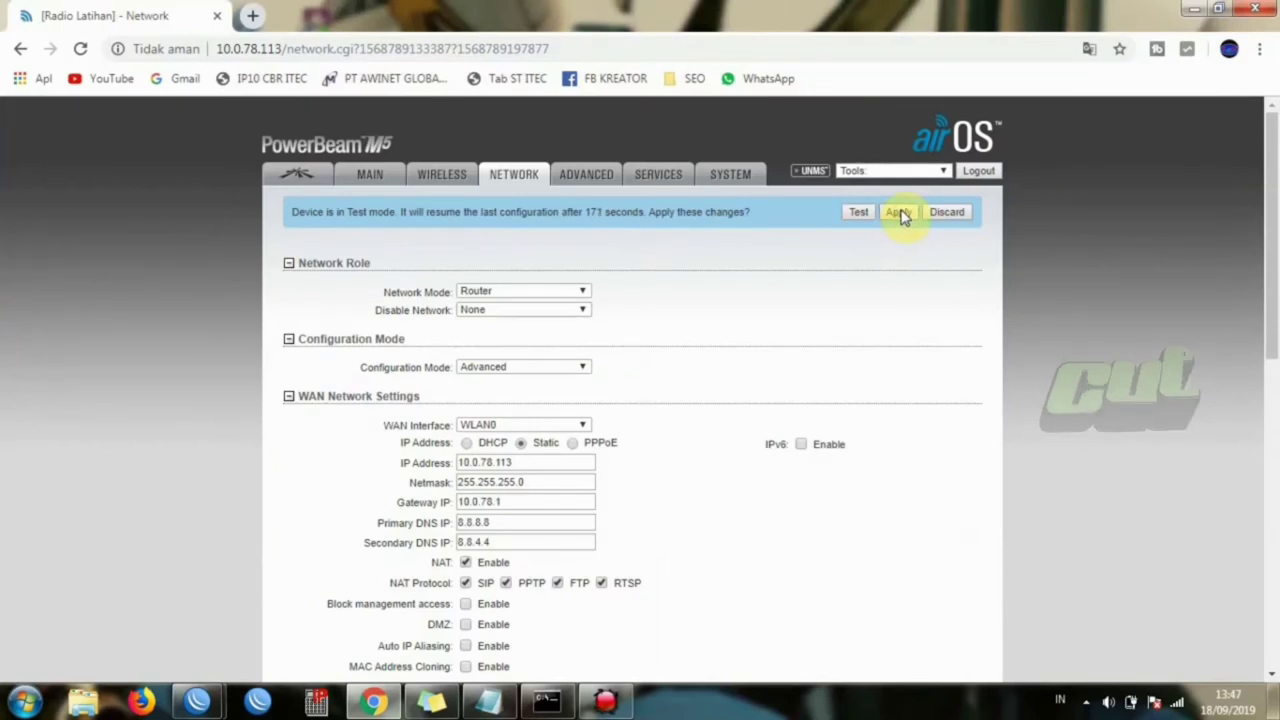
{"action": "left_click", "coordinate": [899, 213]}
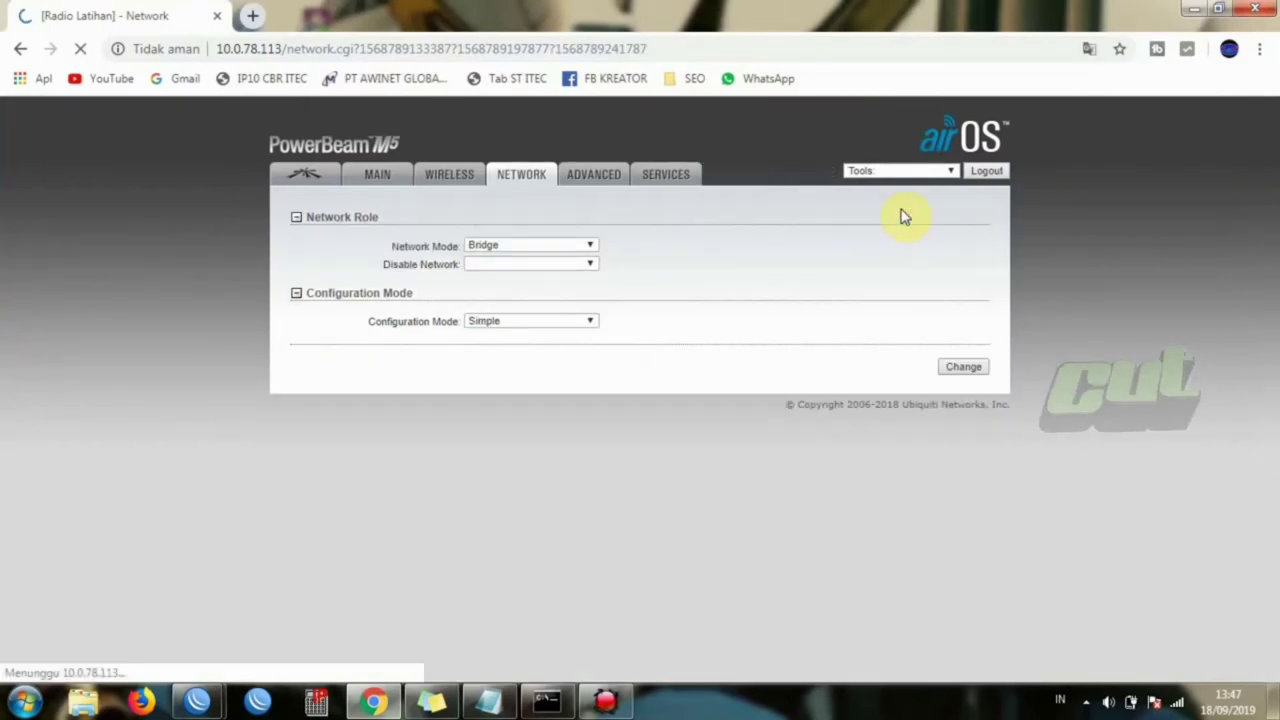
{"action": "mouse_move", "coordinate": [1272, 200]}
{"action": "left_mouse_down"}
{"action": "mouse_move", "coordinate": [1272, 225]}
{"action": "mouse_move", "coordinate": [1272, 200]}
{"action": "left_mouse_up"}
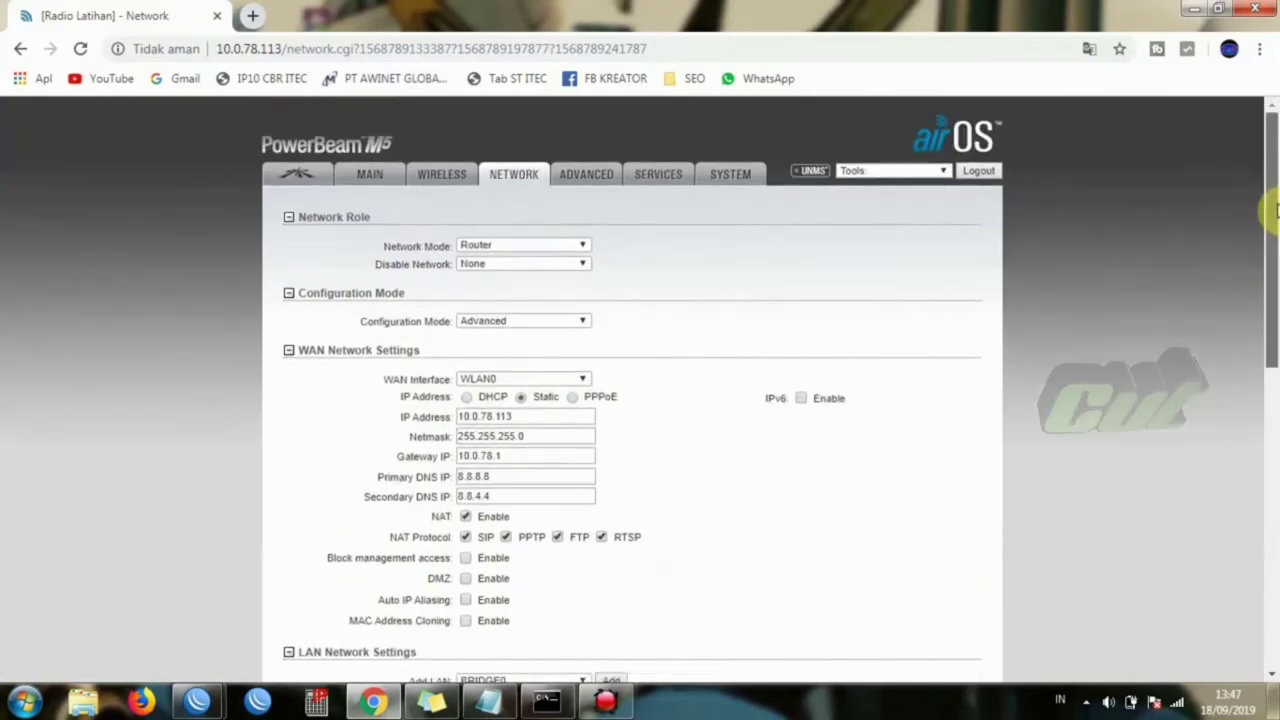
{"action": "left_click", "coordinate": [445, 180]}
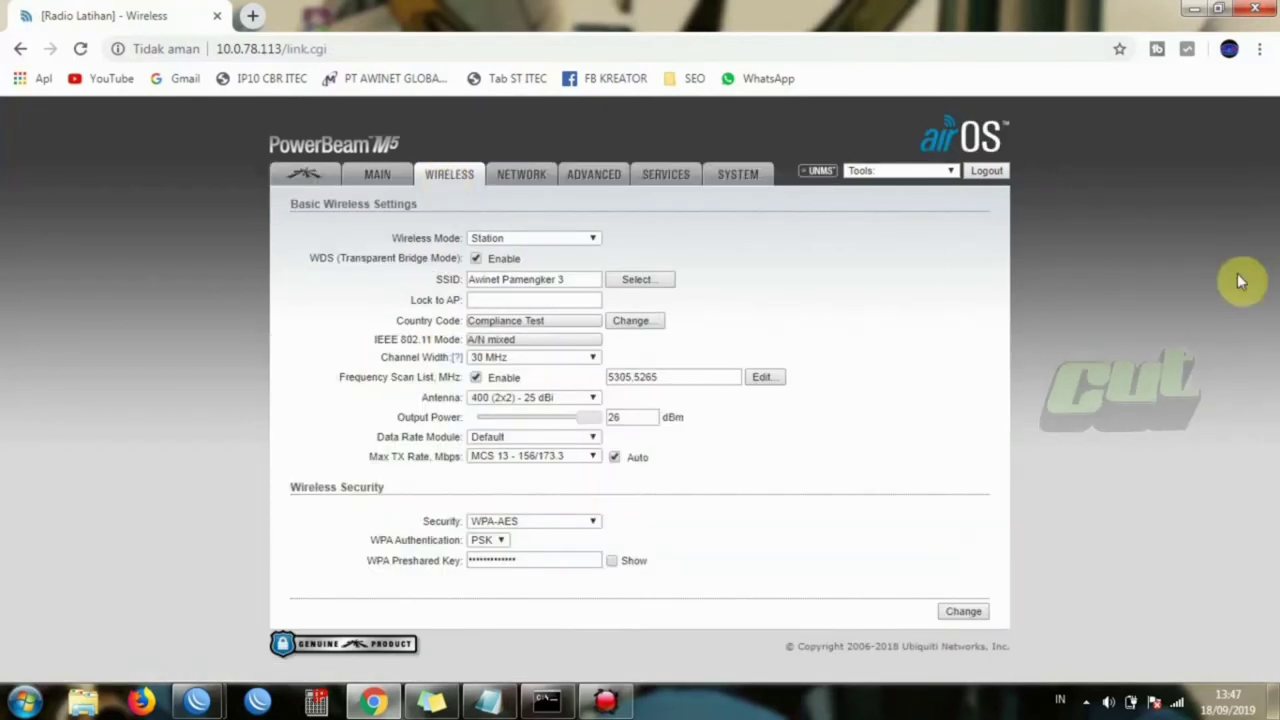
{"action": "left_click", "coordinate": [396, 180]}
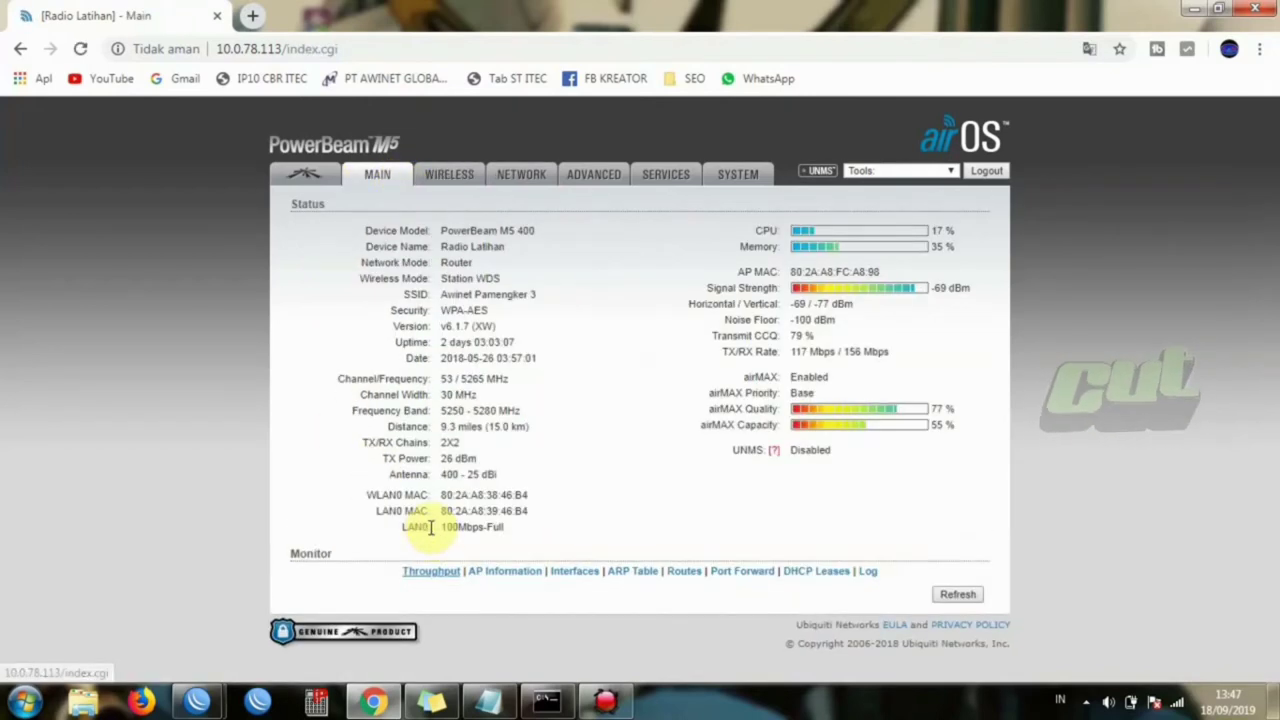
- End the note with a period and start a new line 'sampe sini settingan sudah beres, tinggal k'
{"action": "left_click", "coordinate": [503, 707]}
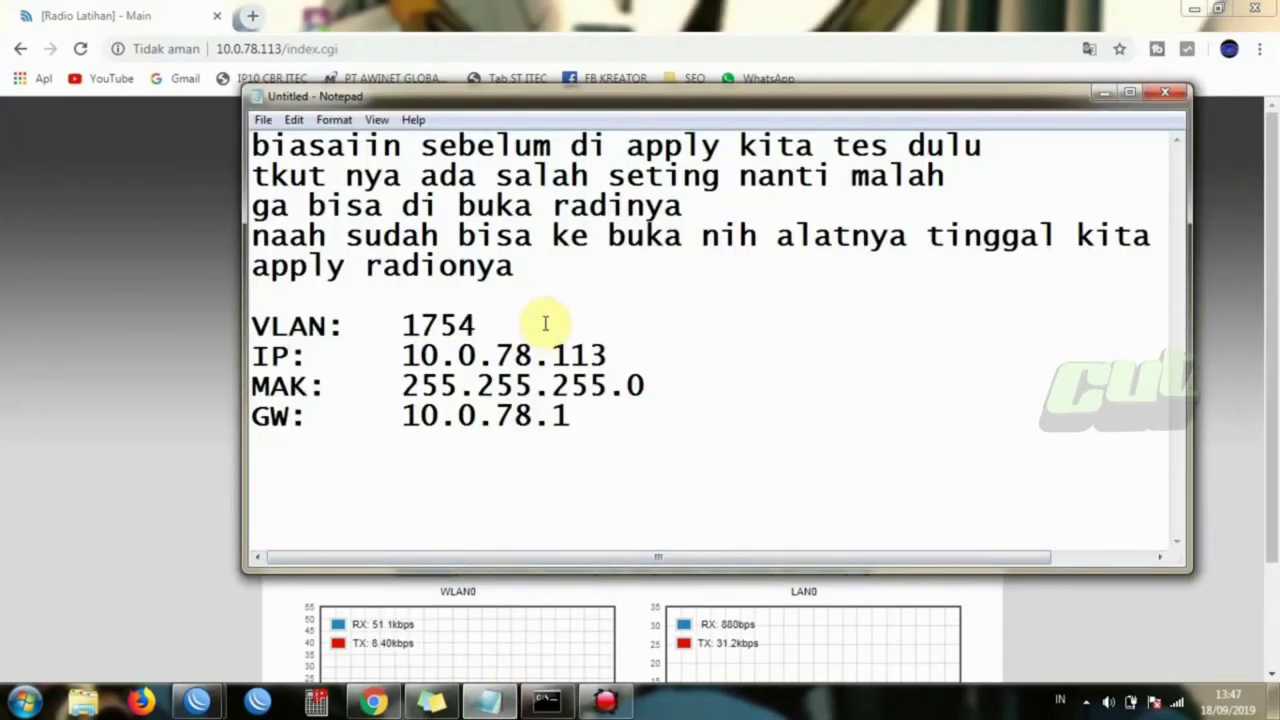
{"action": "type", "text": "."}
{"action": "key", "text": "Return"}
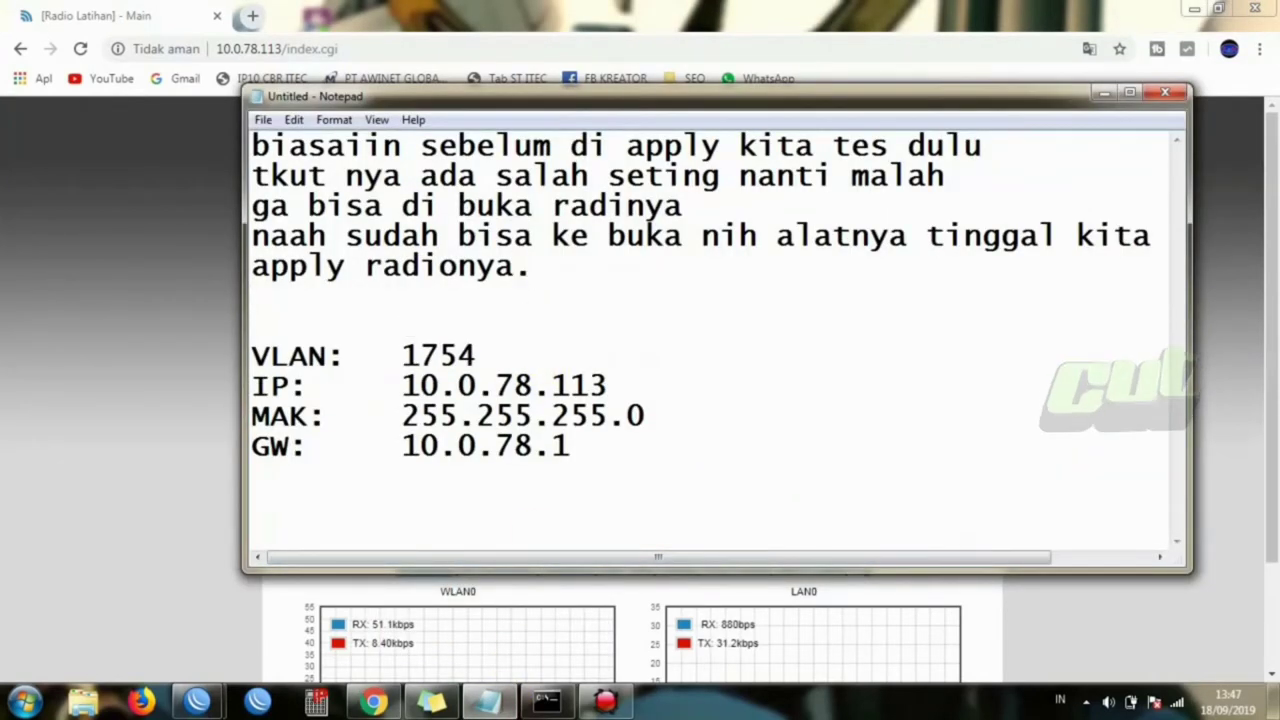
{"action": "type", "text": "sampe si"}
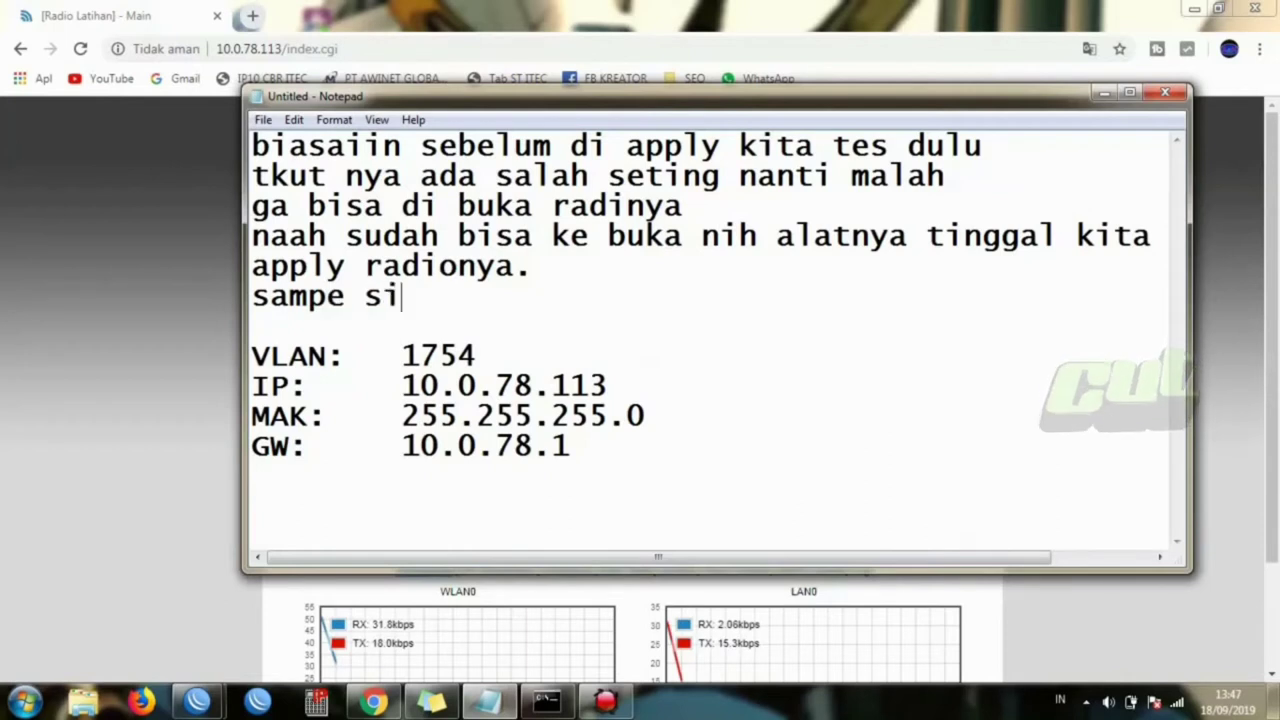
{"action": "type", "text": "ni setti"}
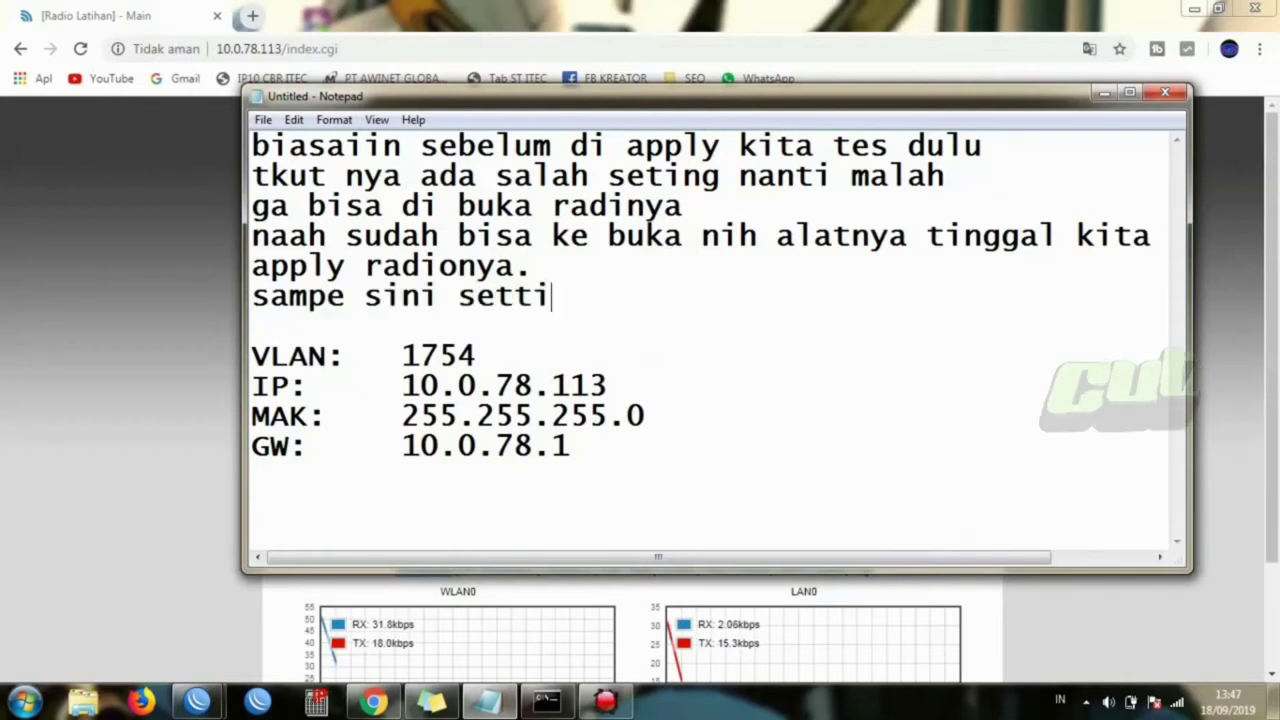
{"action": "type", "text": "ngan su"}
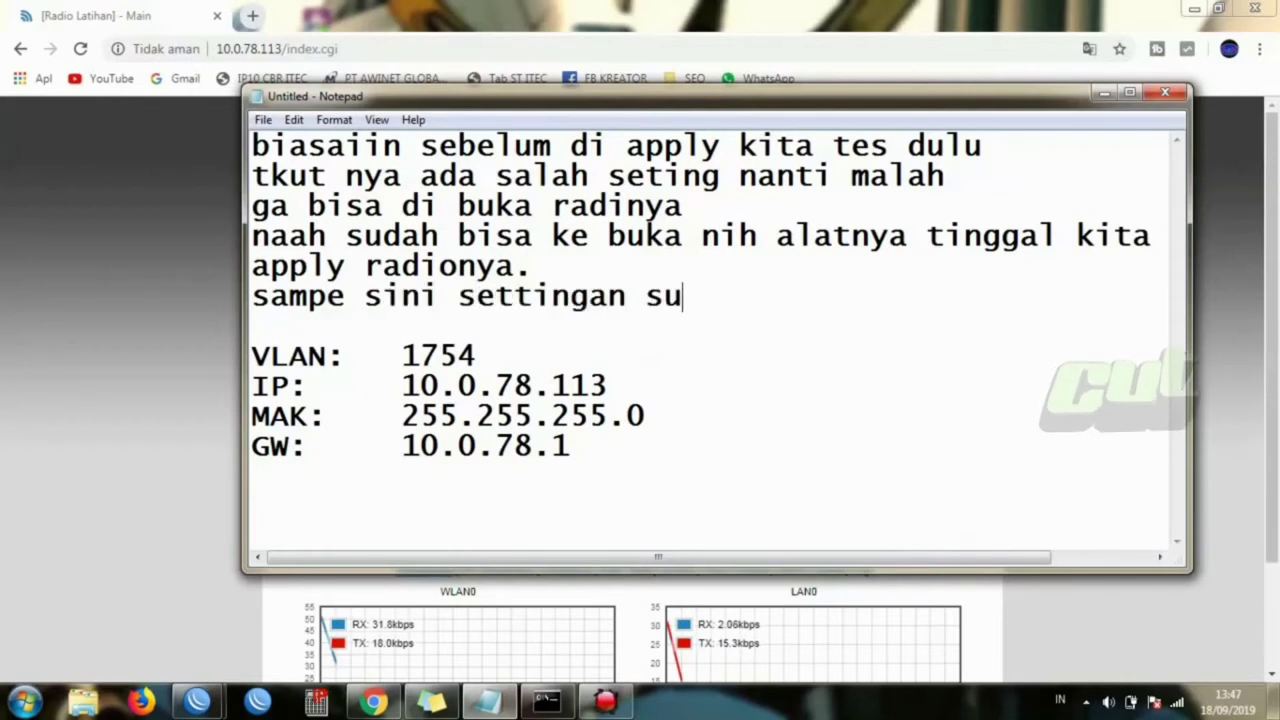
{"action": "type", "text": "dah beres"}
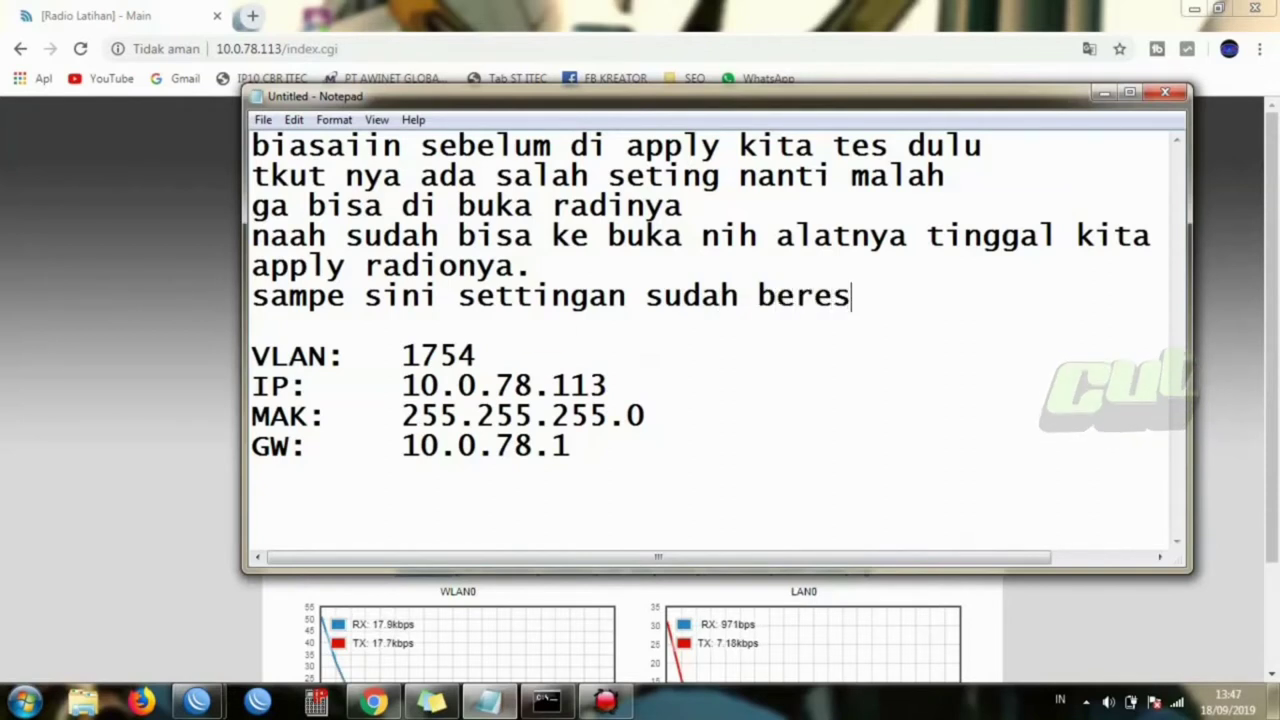
{"action": "type", "text": ", tinggal"}
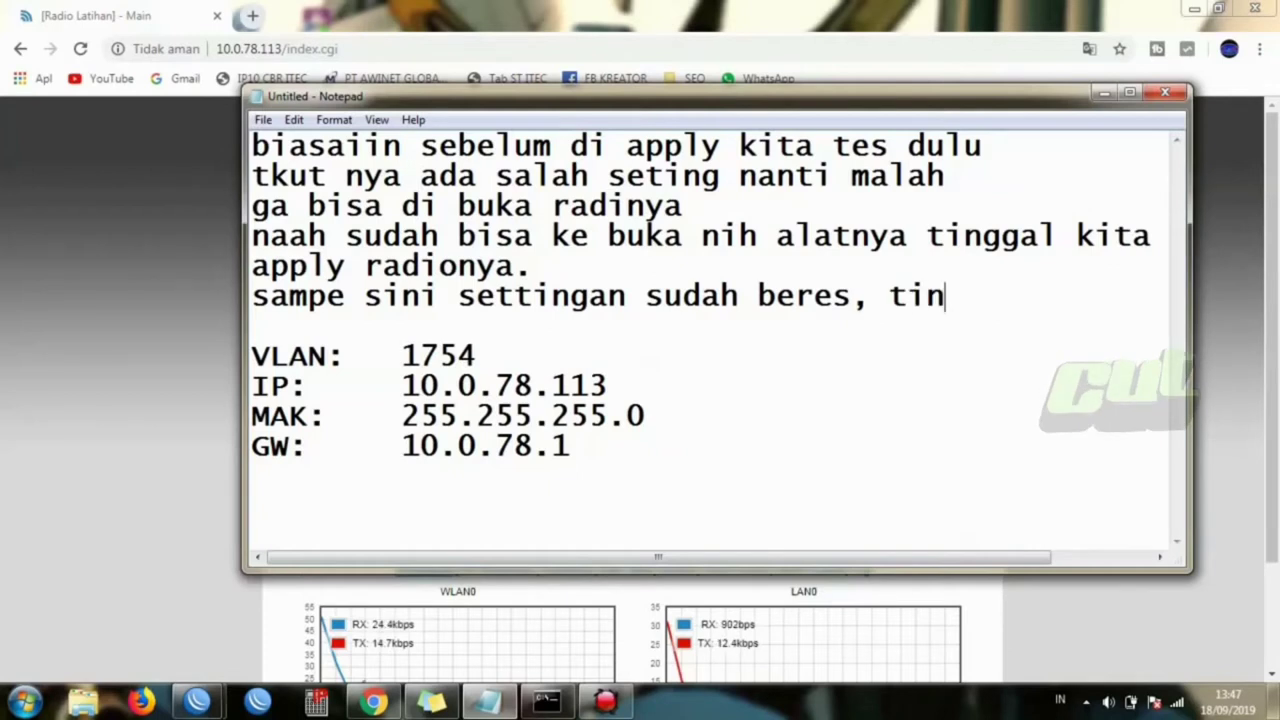